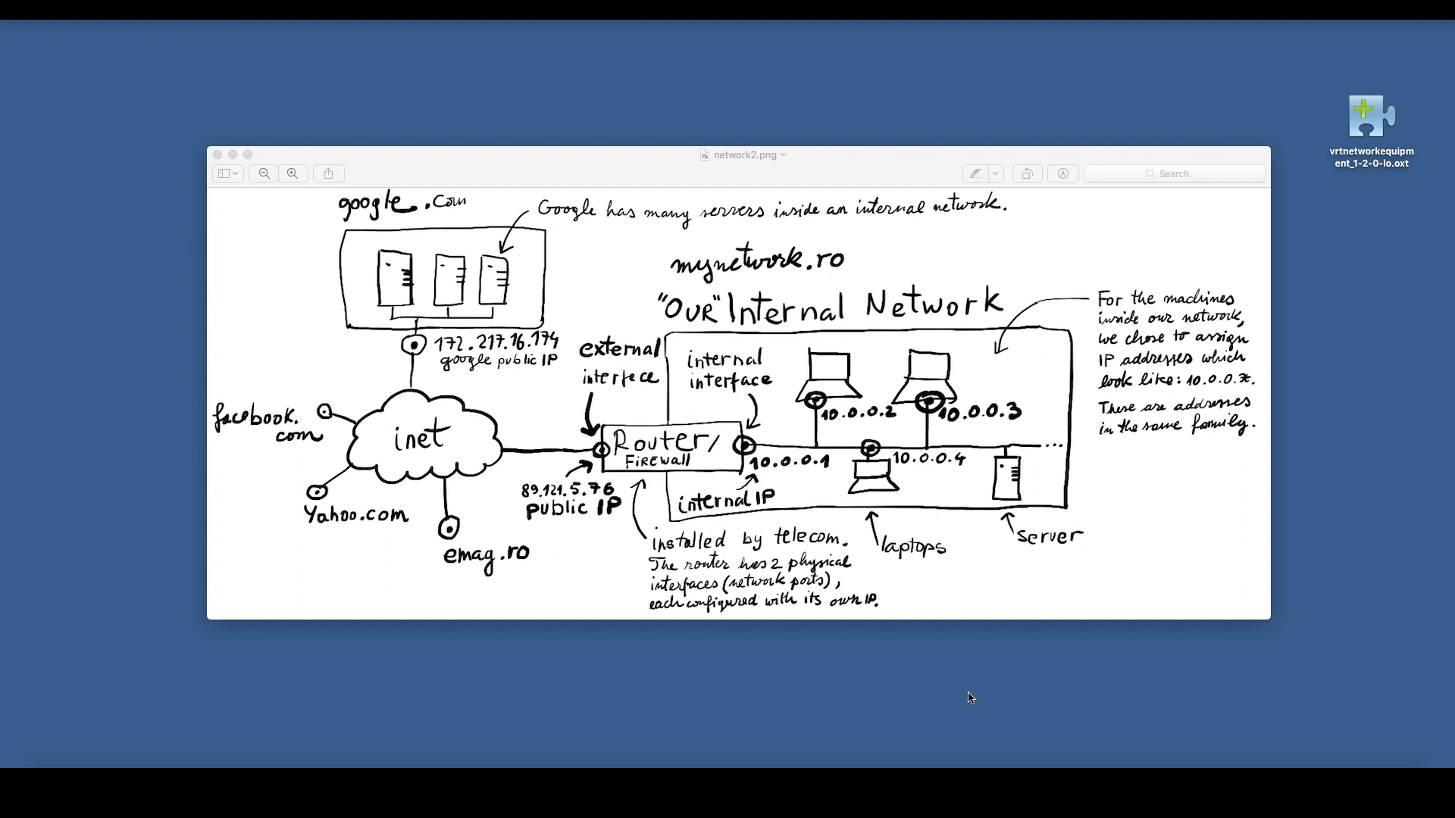
# Launch LibreOffice and reposition its start window on the desktop.
pyautogui.press('super+space')
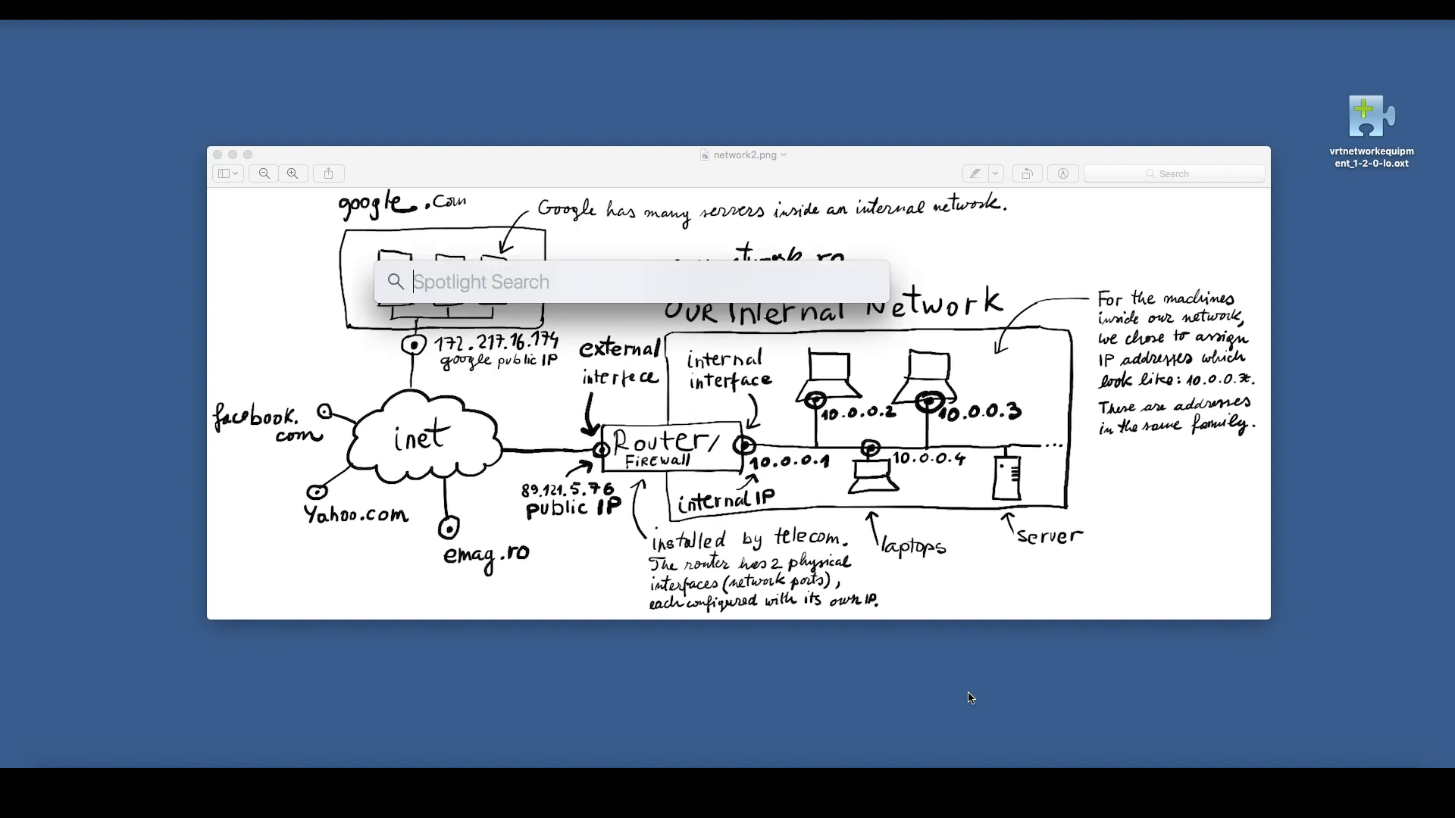
pyautogui.write('libre')
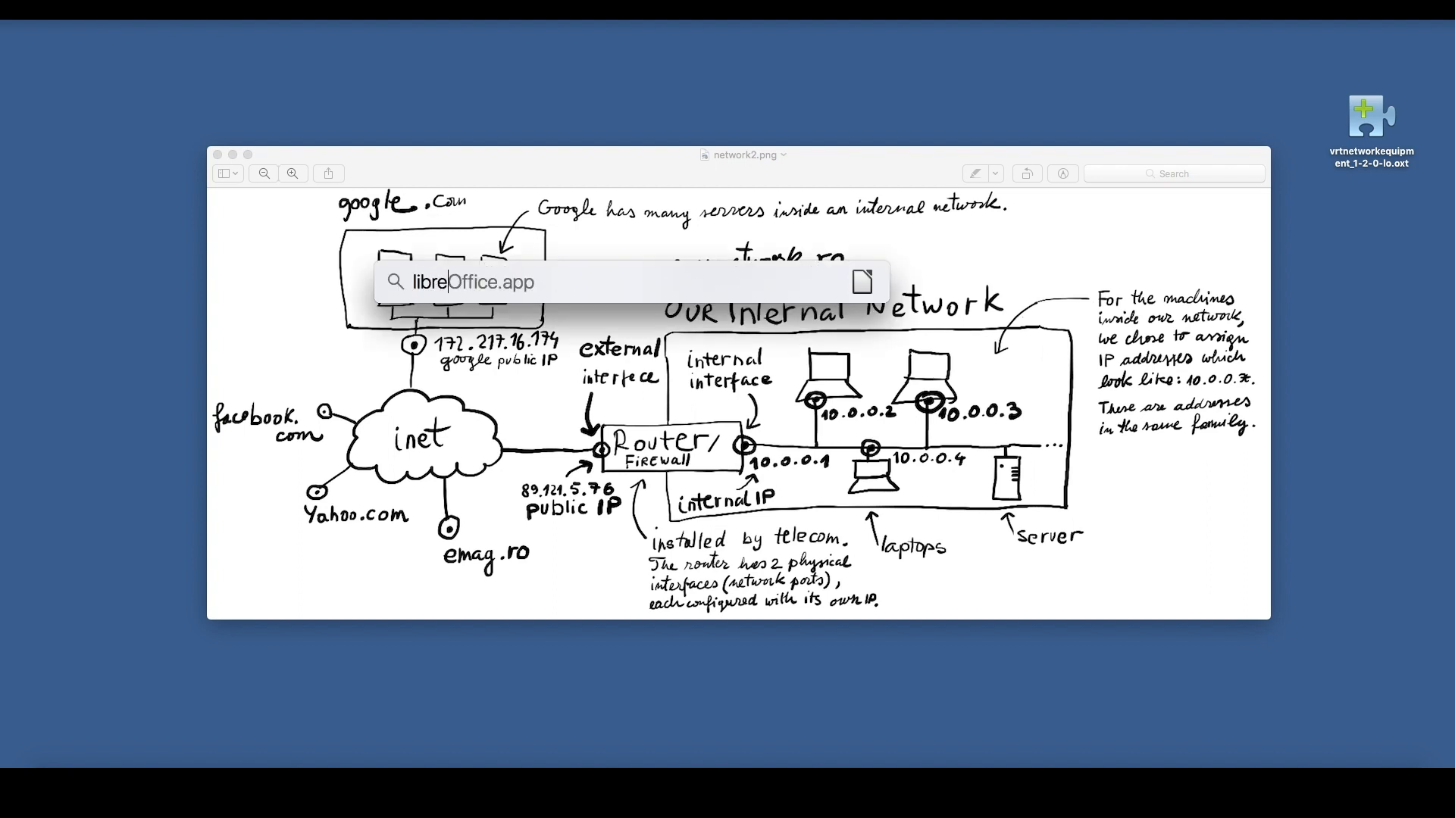
pyautogui.press('Return')
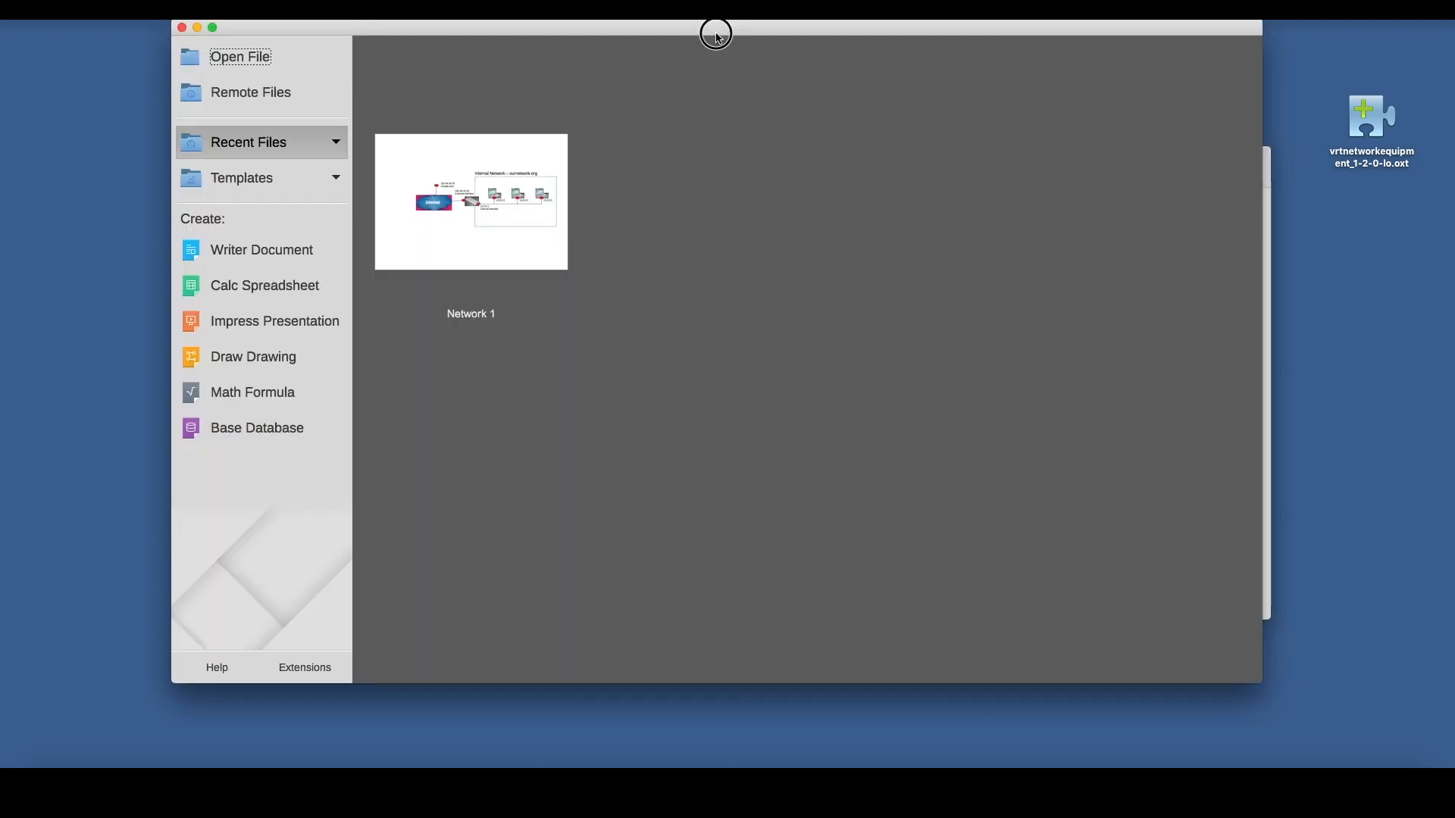
pyautogui.moveTo(717, 31); pyautogui.dragTo(729, 73)
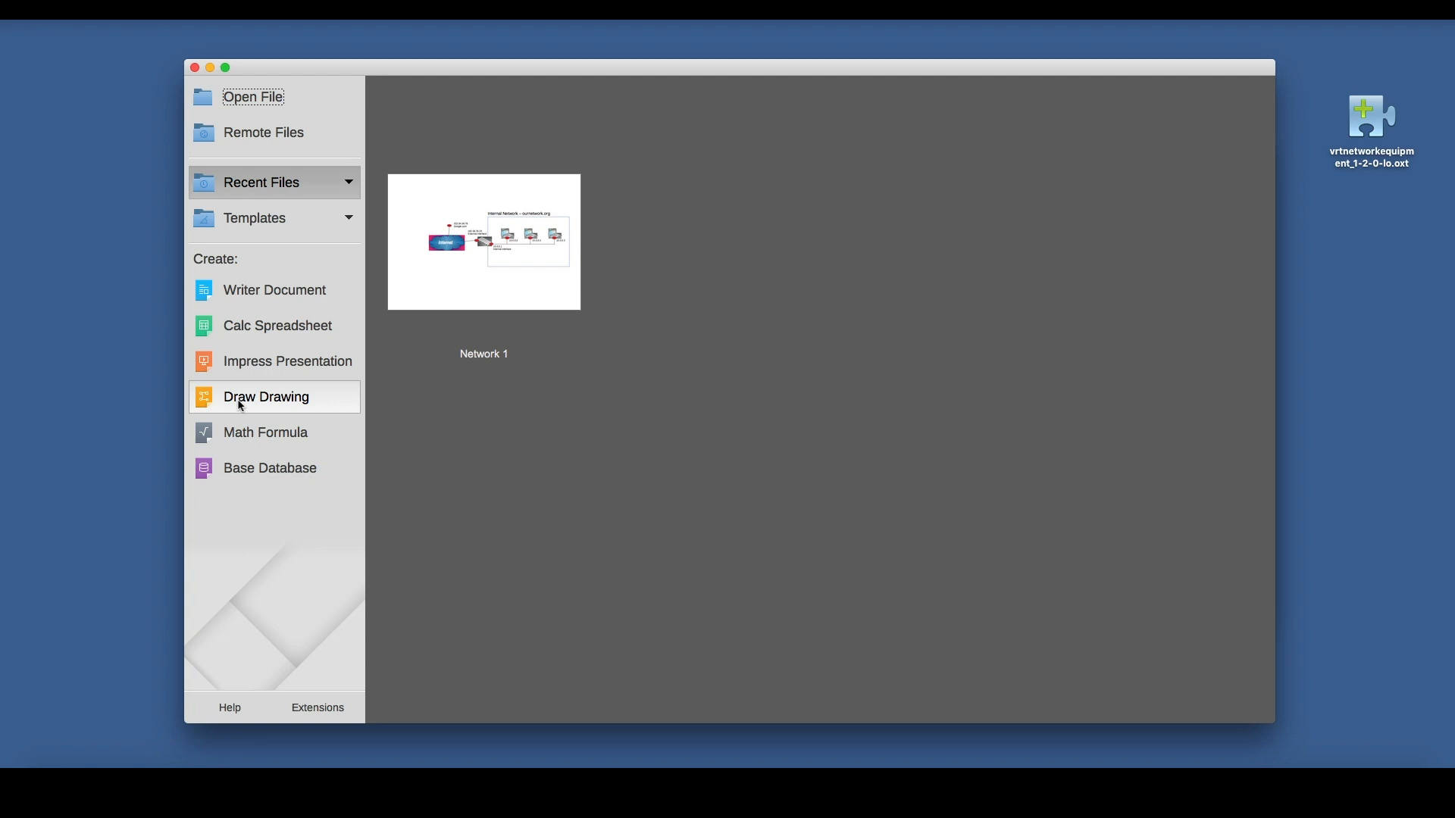
# Open the recent drawing Network 1, widen its window to view the whole network diagram, and close the drawing.
pyautogui.click(498, 289)
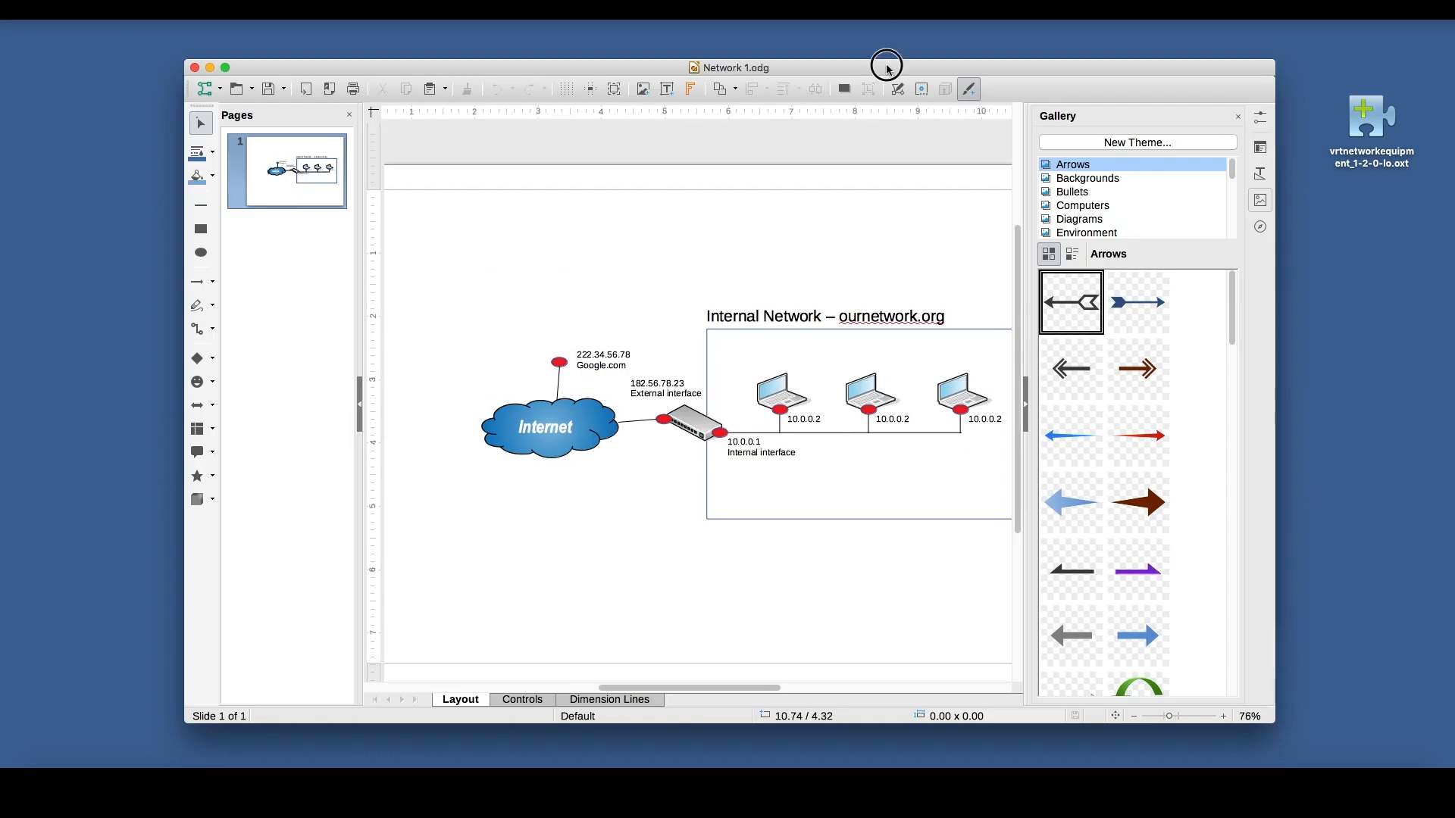
pyautogui.moveTo(883, 65); pyautogui.dragTo(773, 45)
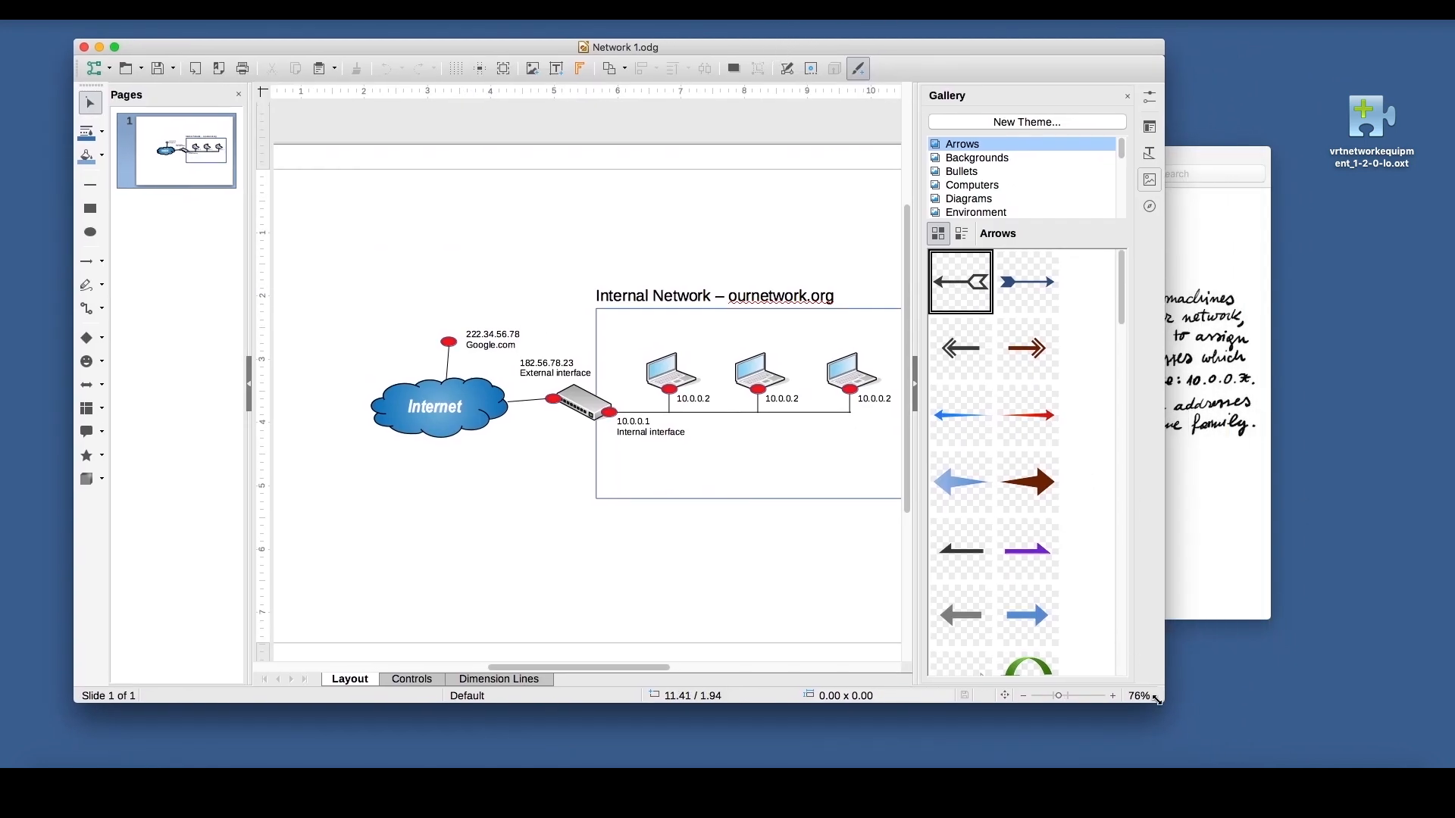
pyautogui.moveTo(1160, 701); pyautogui.dragTo(1345, 707)
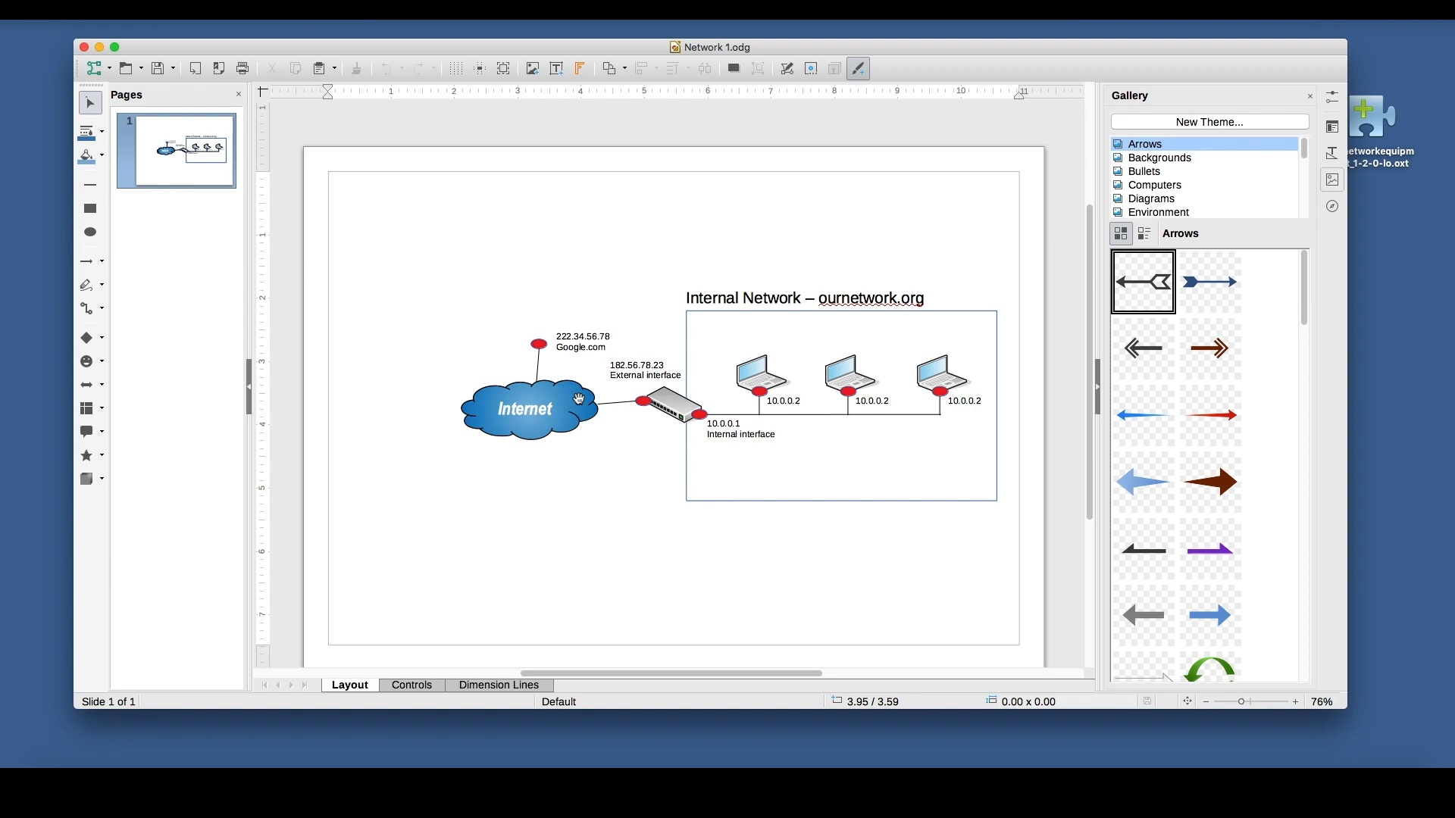
pyautogui.click(84, 47)
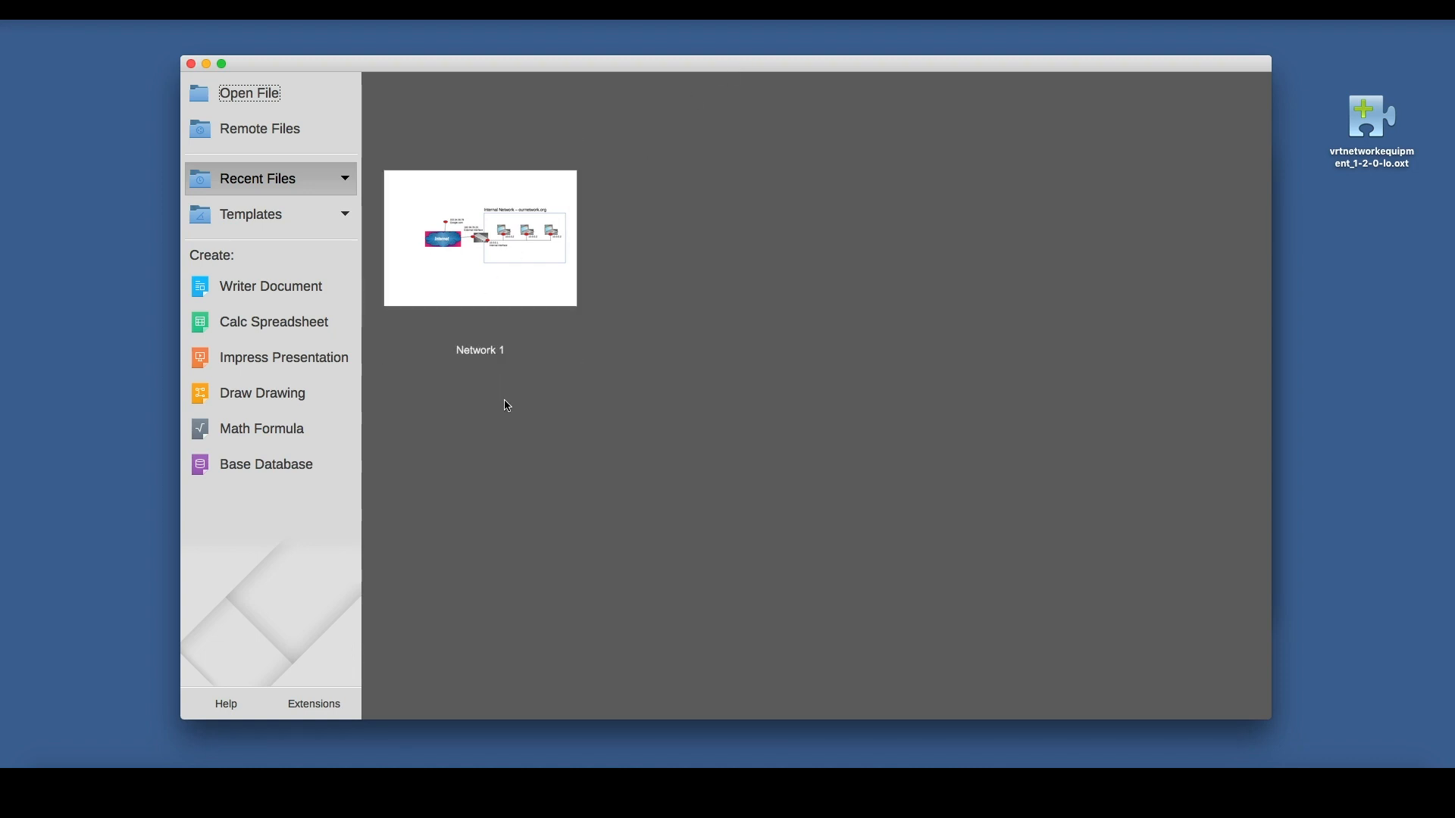
# Create a new Draw drawing and reposition its window.
pyautogui.click(319, 398)
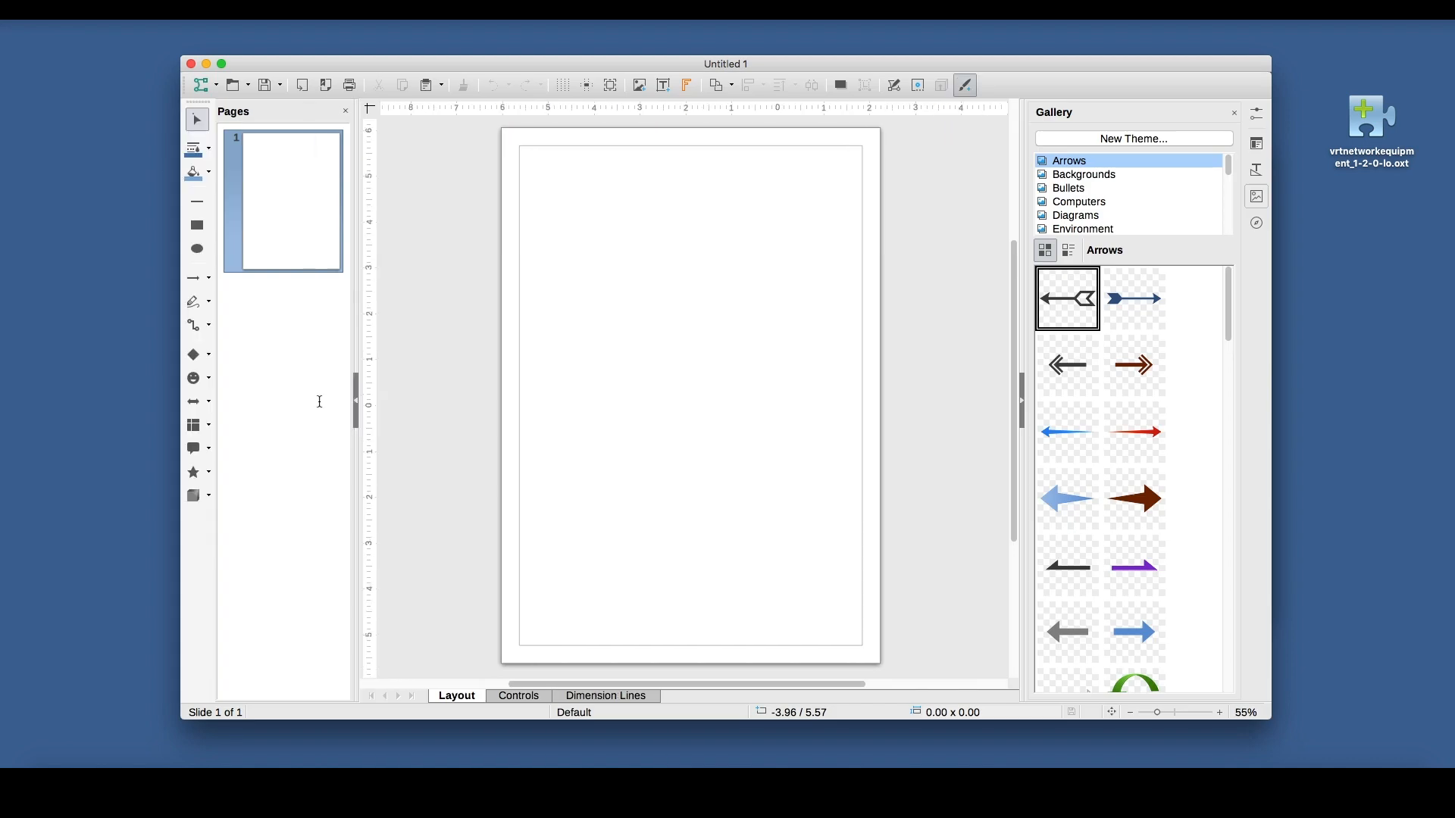
pyautogui.moveTo(578, 70)
pyautogui.mouseDown()
pyautogui.moveTo(536, 65)
pyautogui.moveTo(557, 65)
pyautogui.mouseUp()
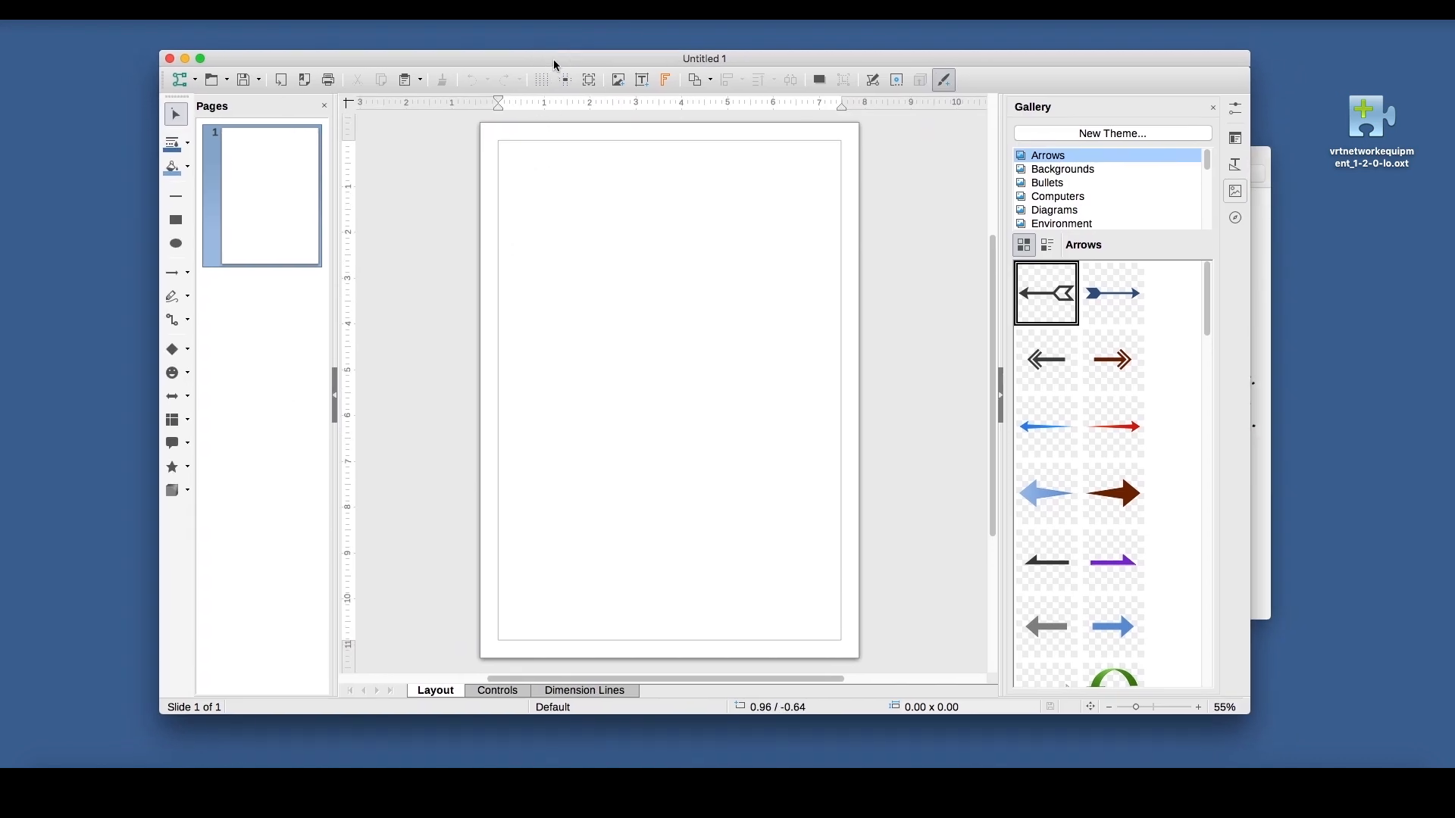
pyautogui.moveTo(1370, 131); pyautogui.dragTo(1359, 149)
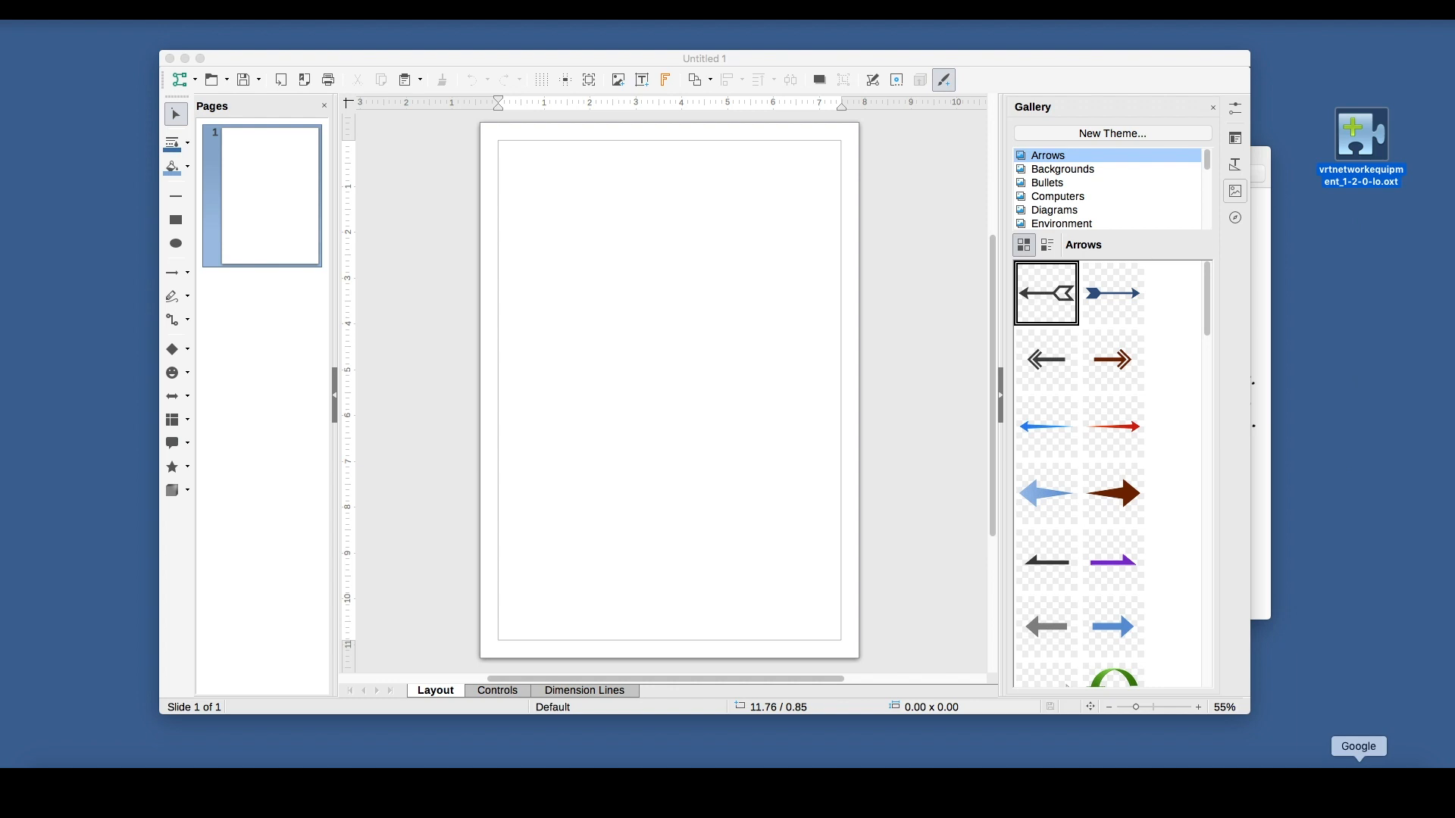
# Switch to the web browser, search Google for "vrt network icons", and examine the VRT Network Equipment extension page on the LibreOffice site.
pyautogui.click(1359, 763)
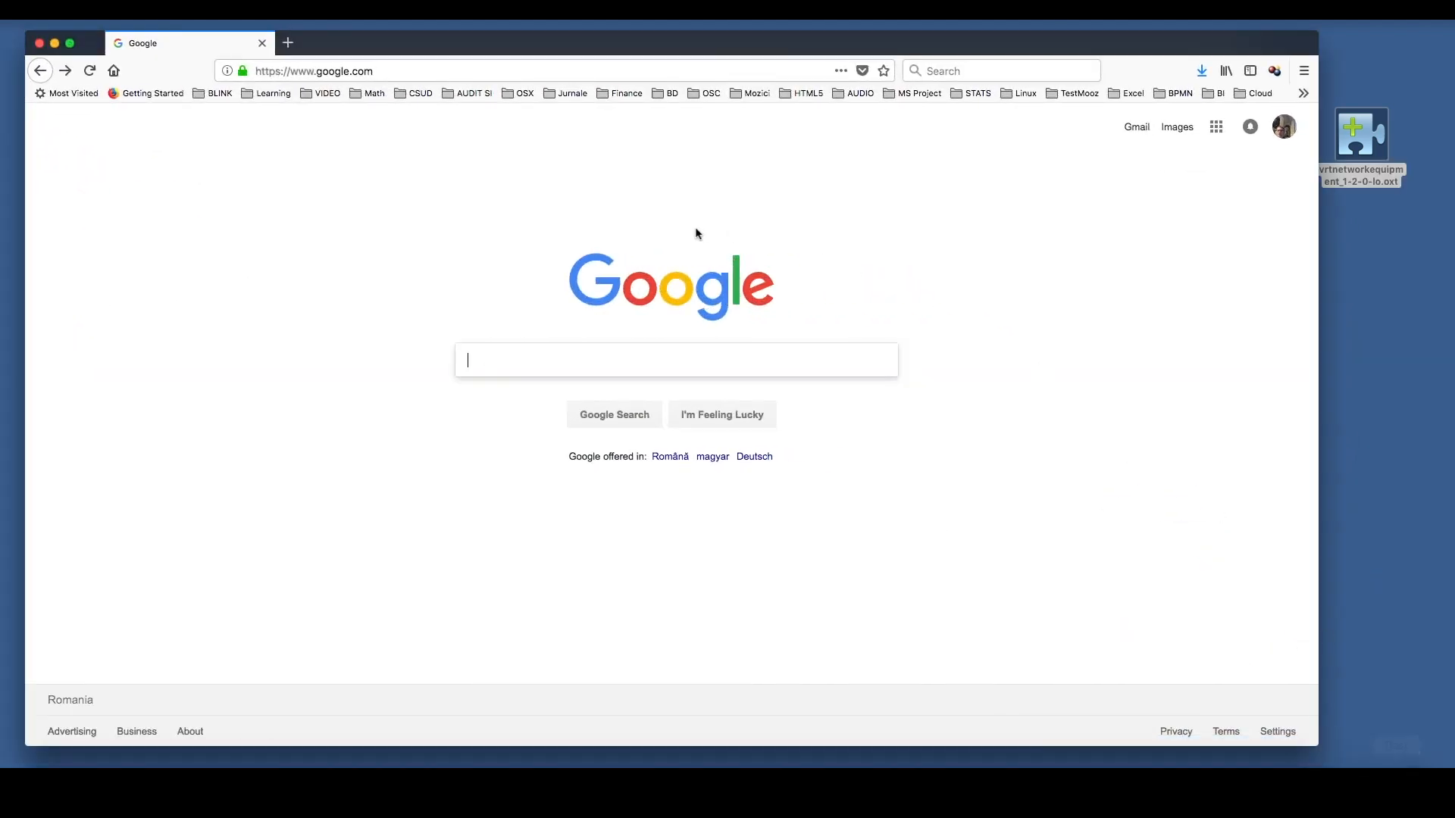
pyautogui.write('vrt')
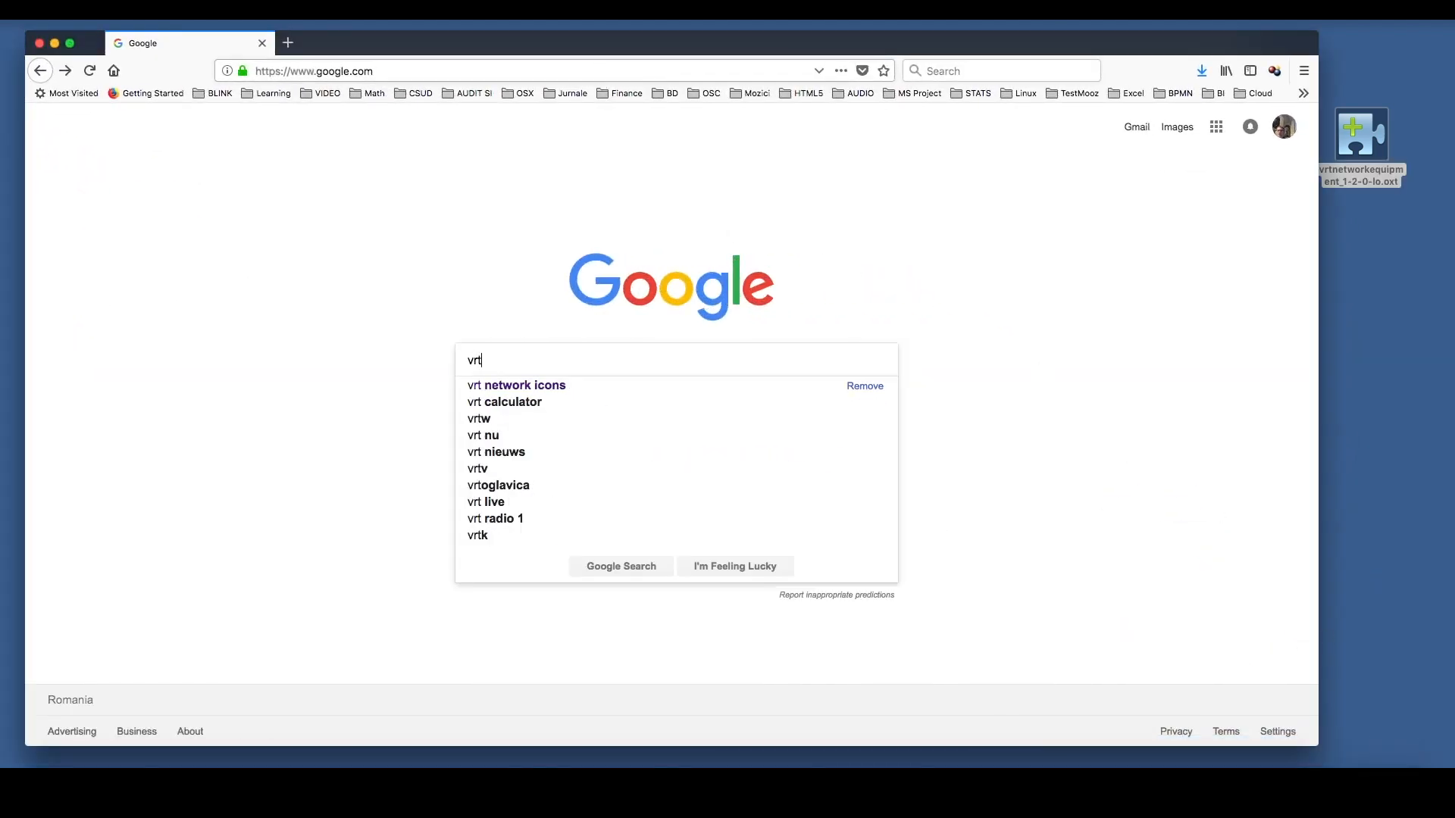
pyautogui.click(560, 392)
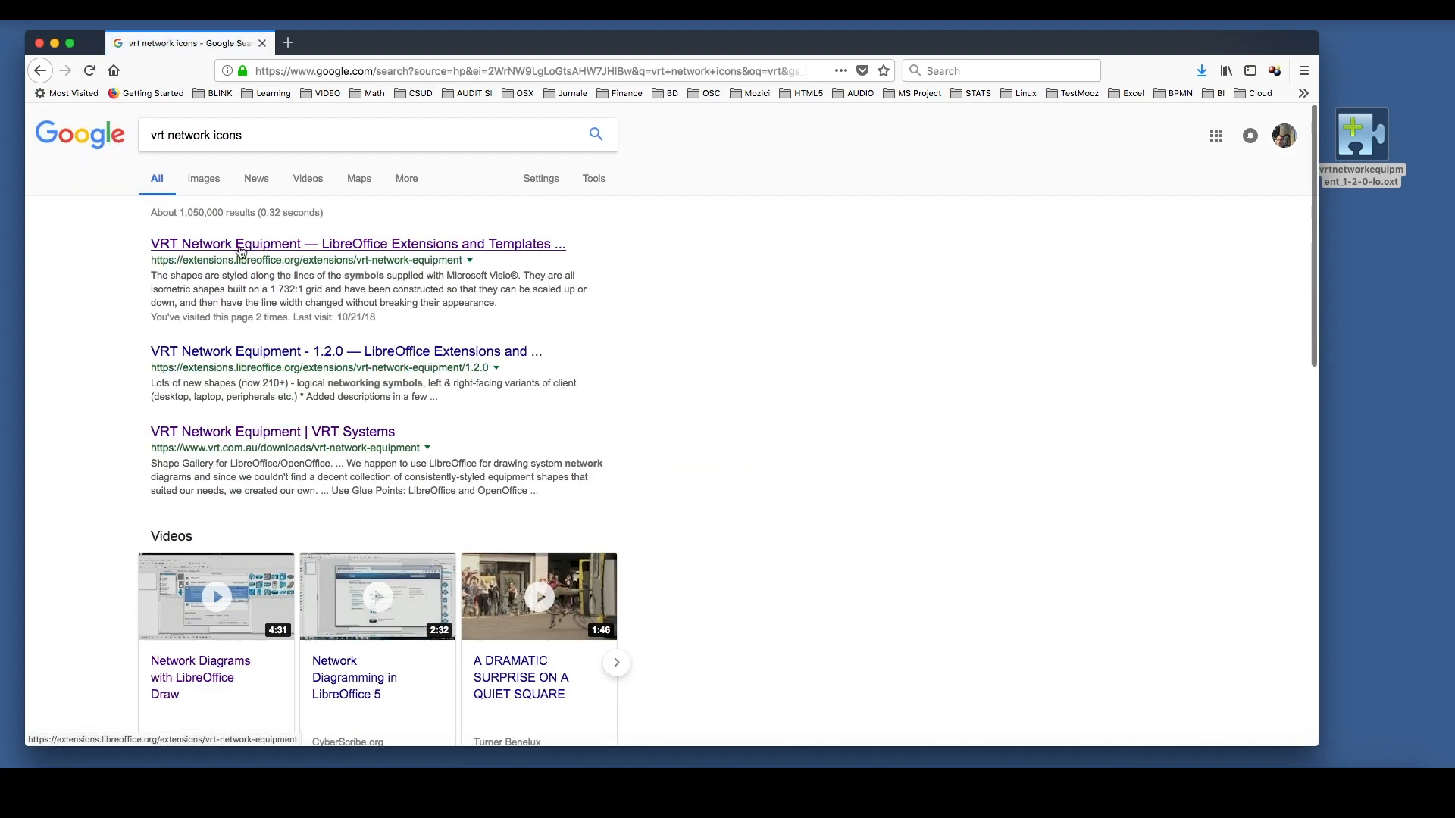
pyautogui.click(241, 247)
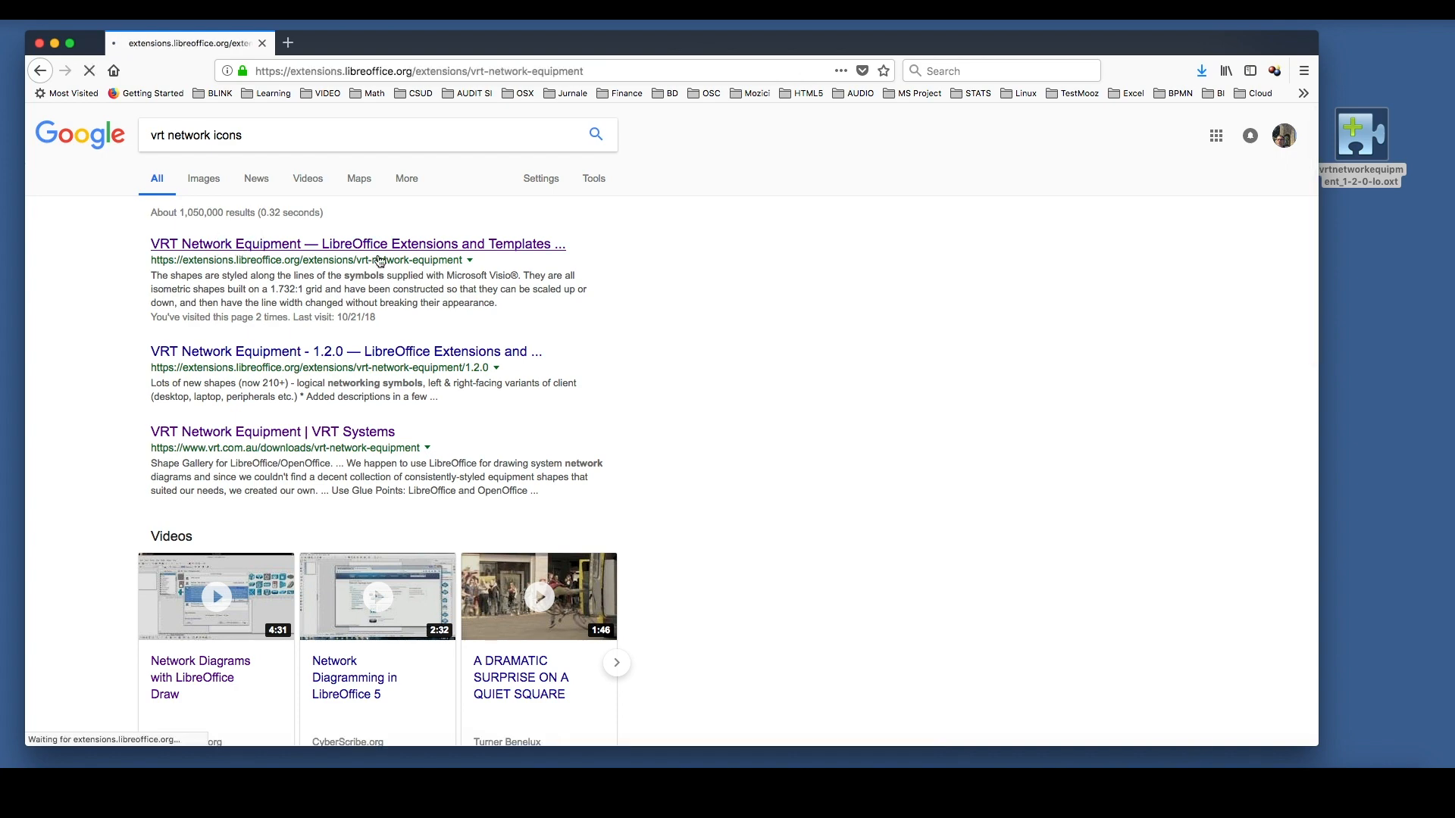
pyautogui.scroll(-5, 568, 451)
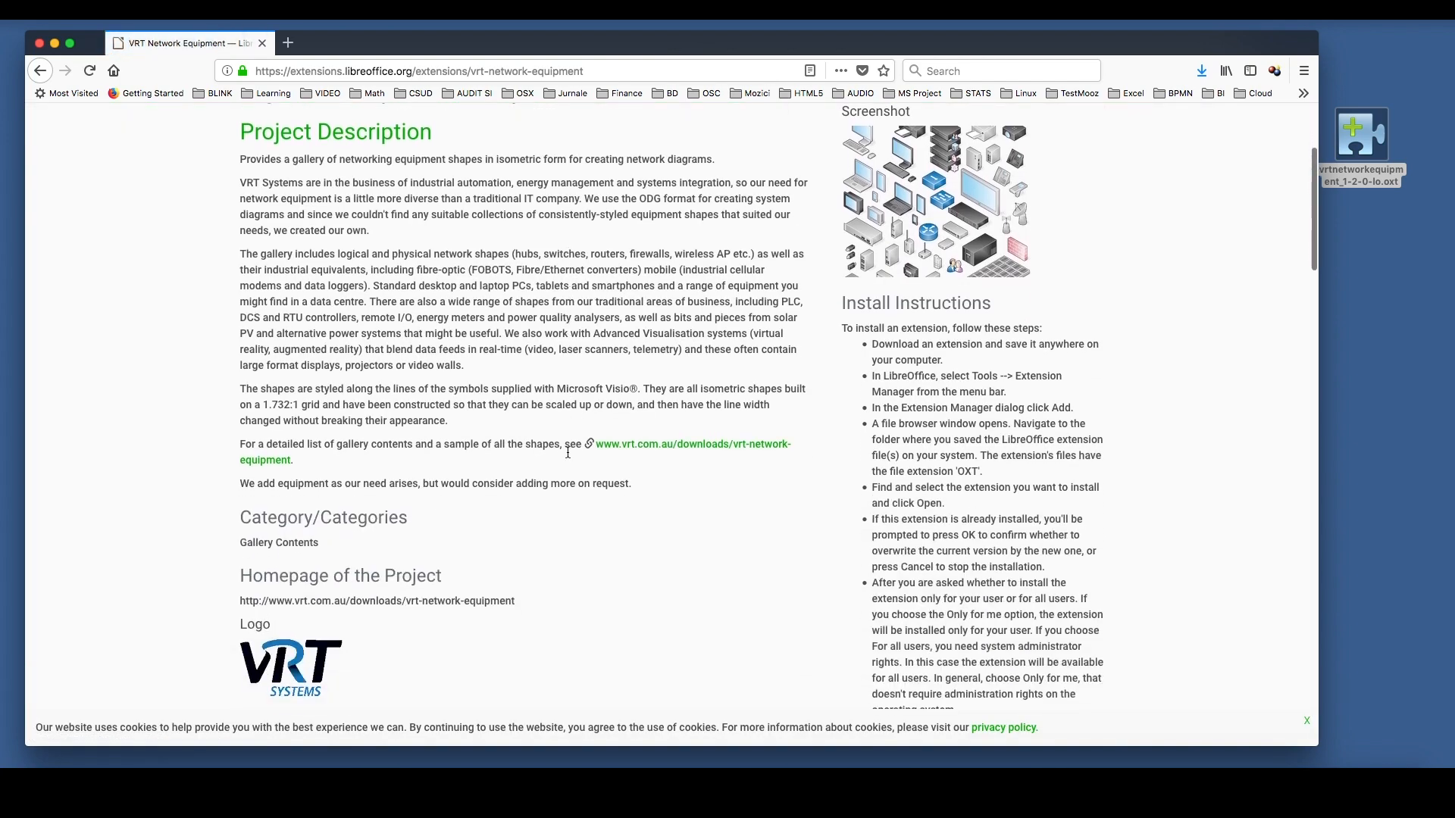
pyautogui.scroll(-2, 567, 453)
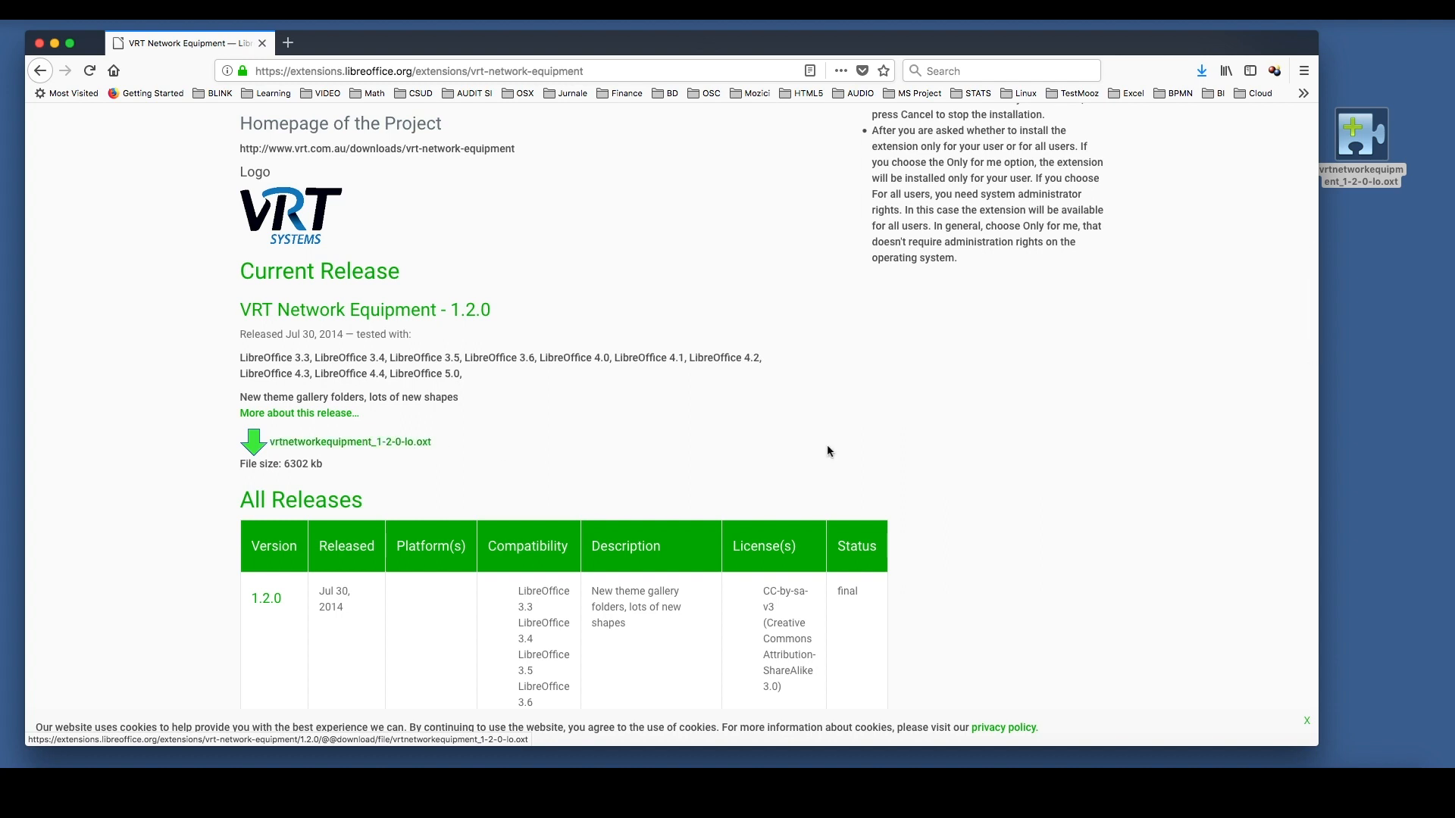
pyautogui.click(56, 45)
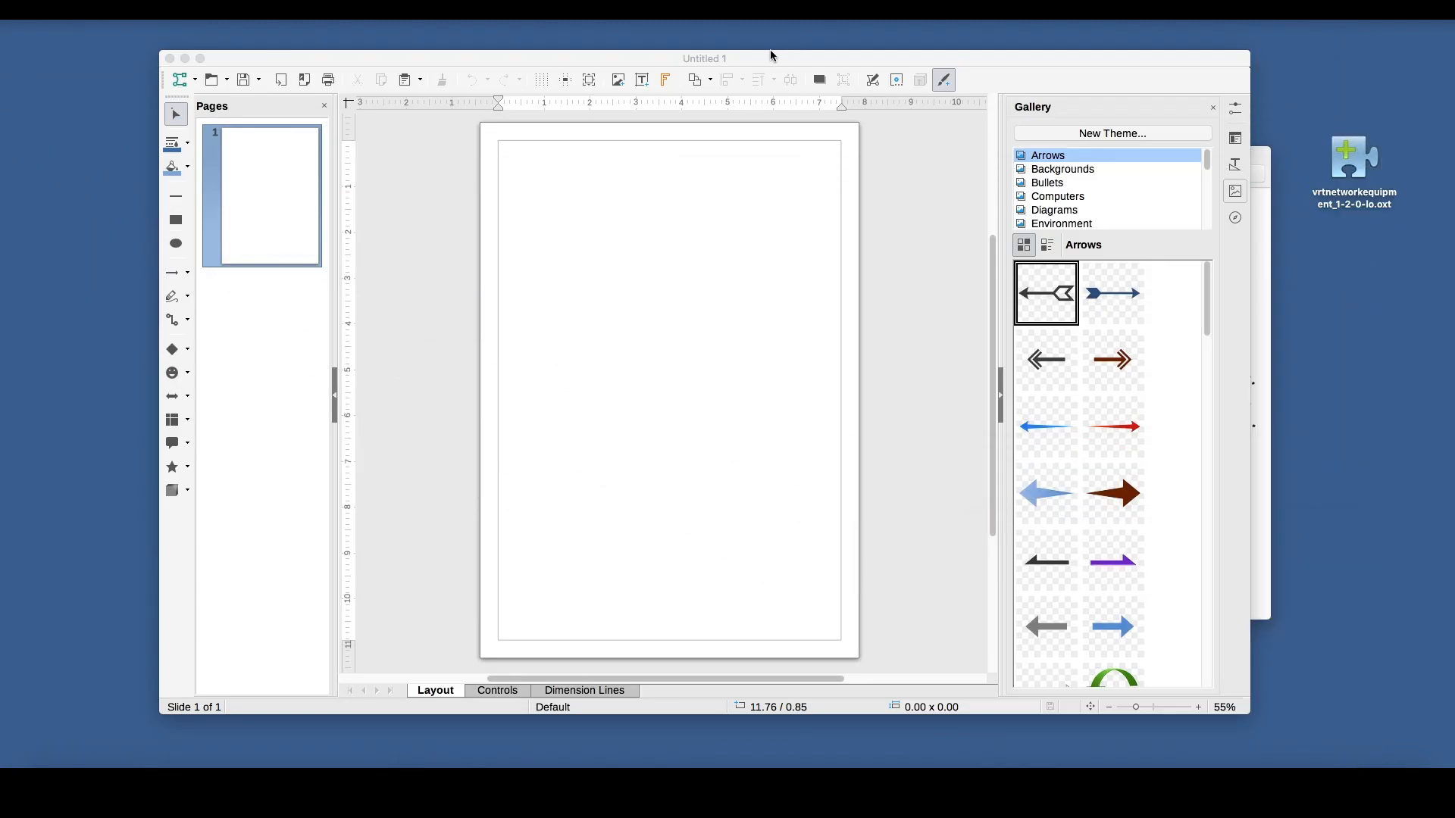
# Try to add the extension file vrtnetworkequipment_1-2-0-lo.oxt from the Desktop through LibreOffice's Extension Manager.
pyautogui.moveTo(773, 60); pyautogui.dragTo(756, 64)
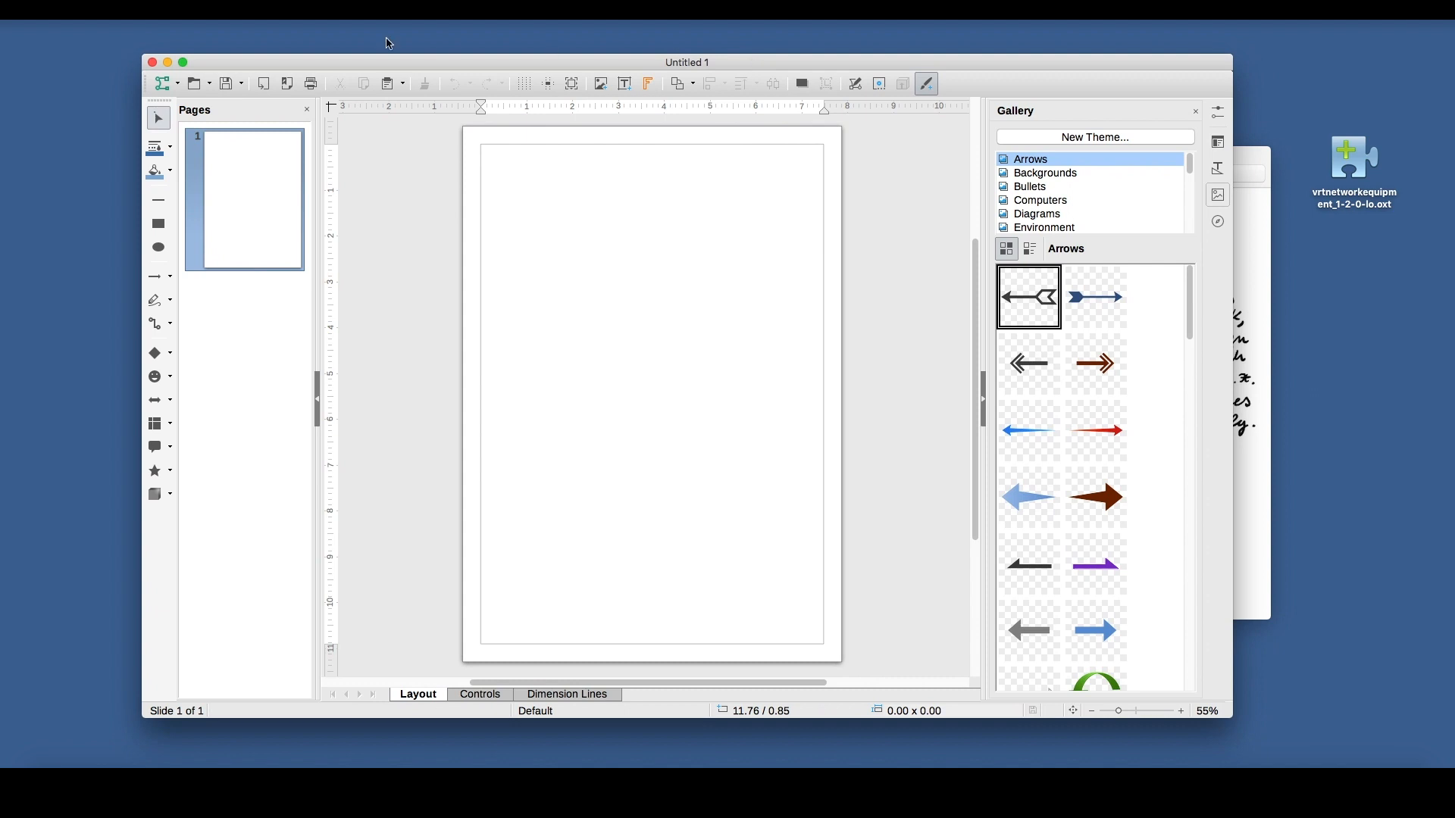
pyautogui.click(327, 9)
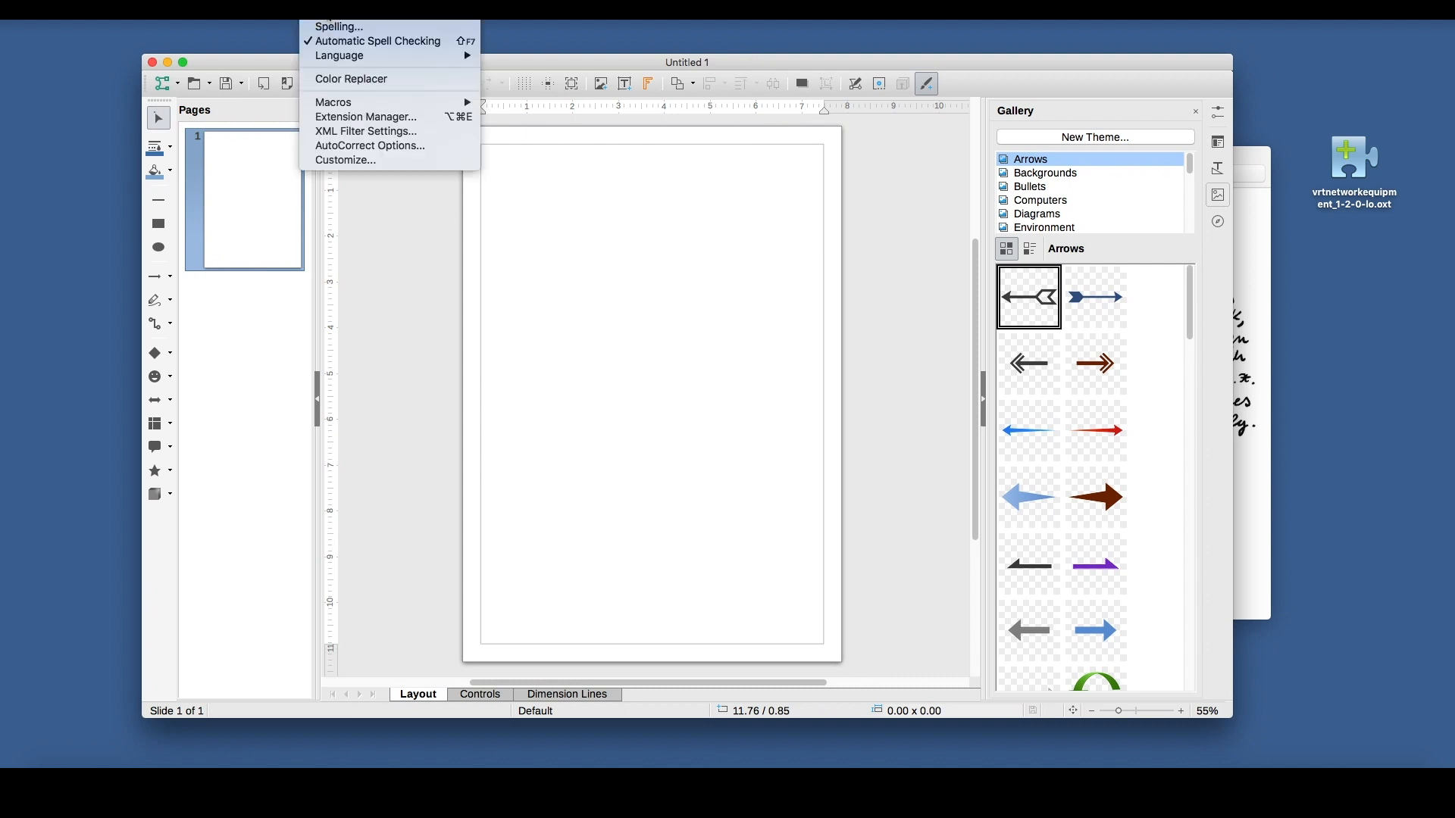
pyautogui.click(356, 119)
pyautogui.moveTo(399, 86); pyautogui.dragTo(478, 93)
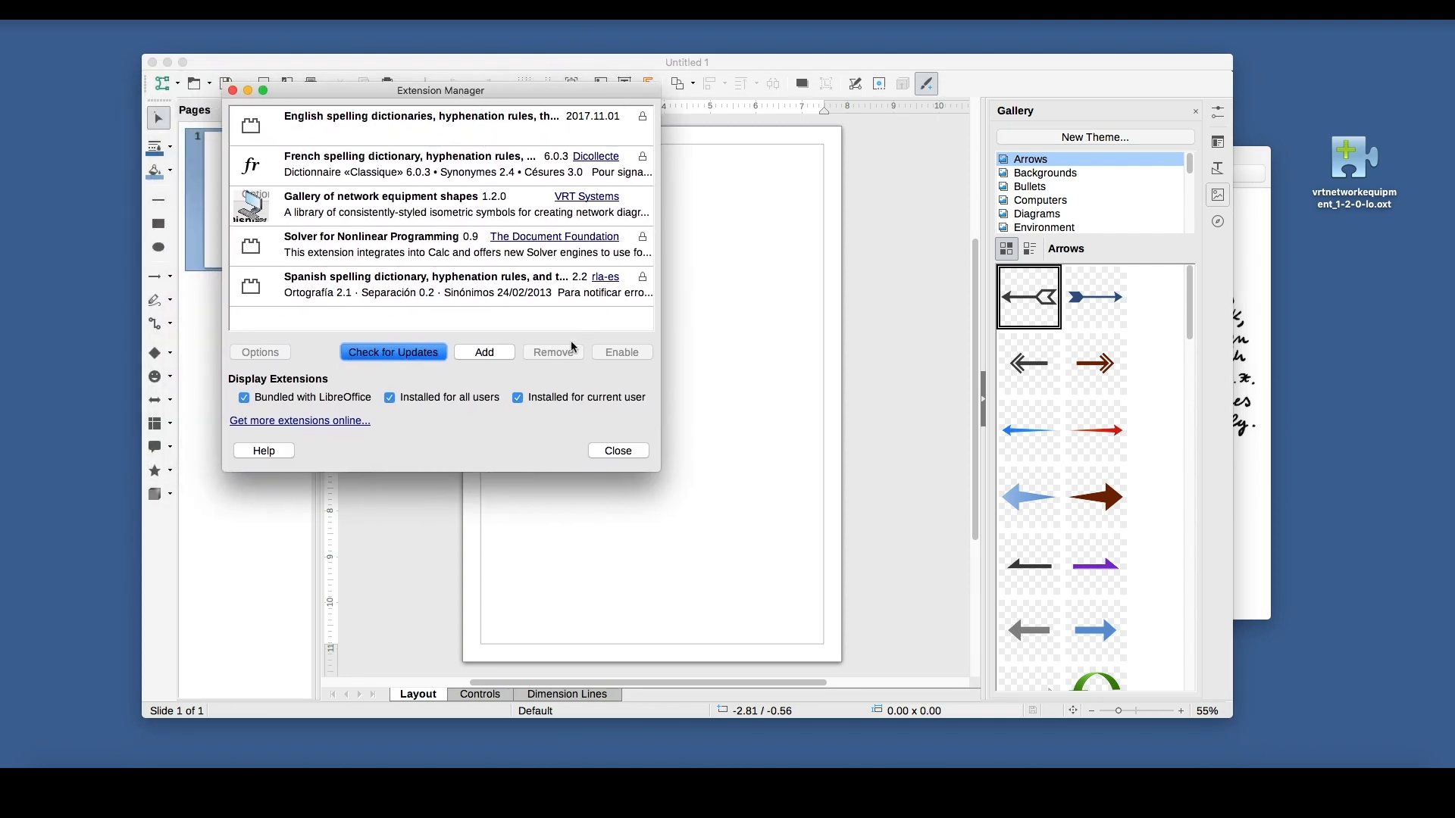
pyautogui.click(503, 353)
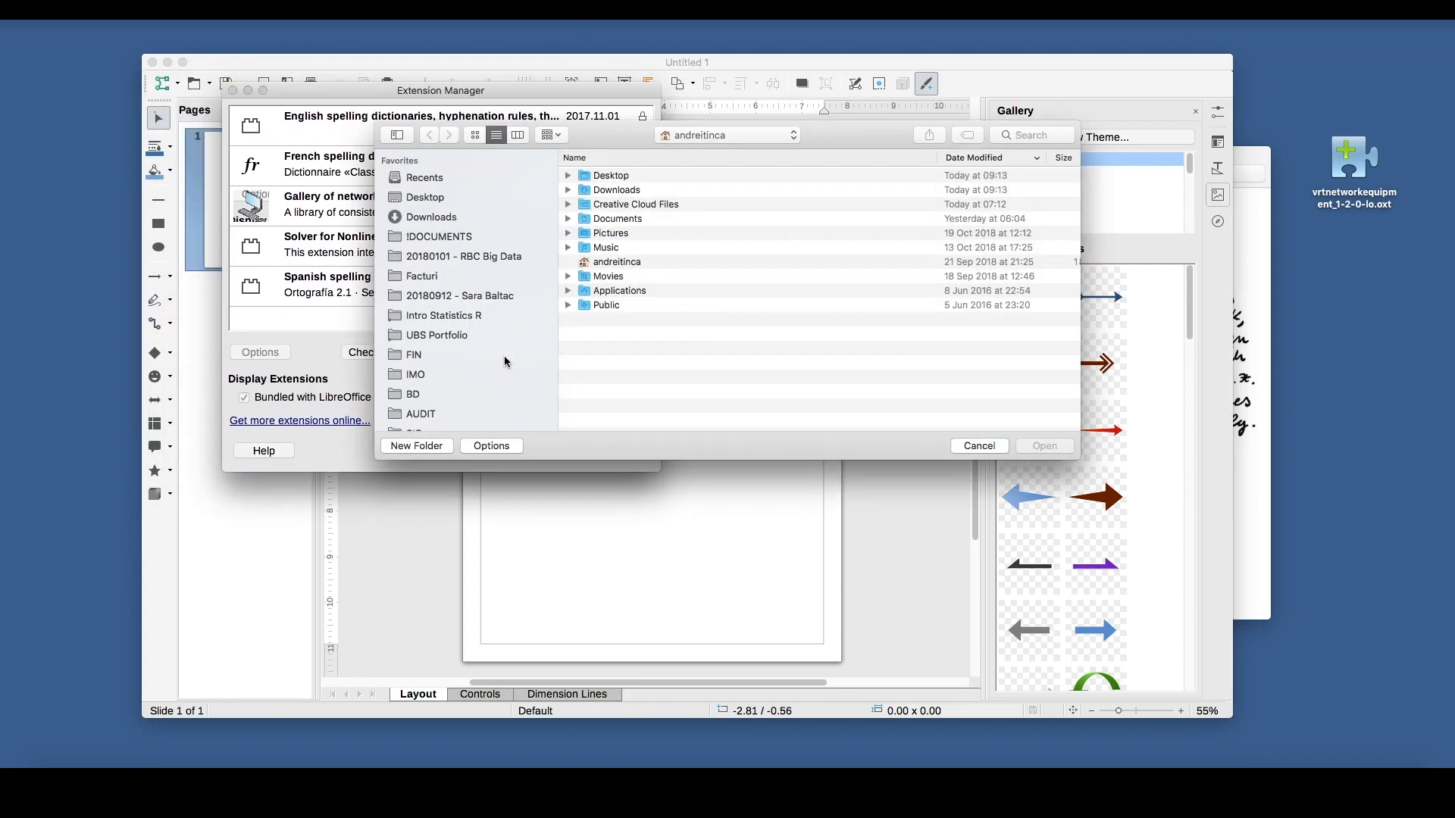
pyautogui.click(435, 199)
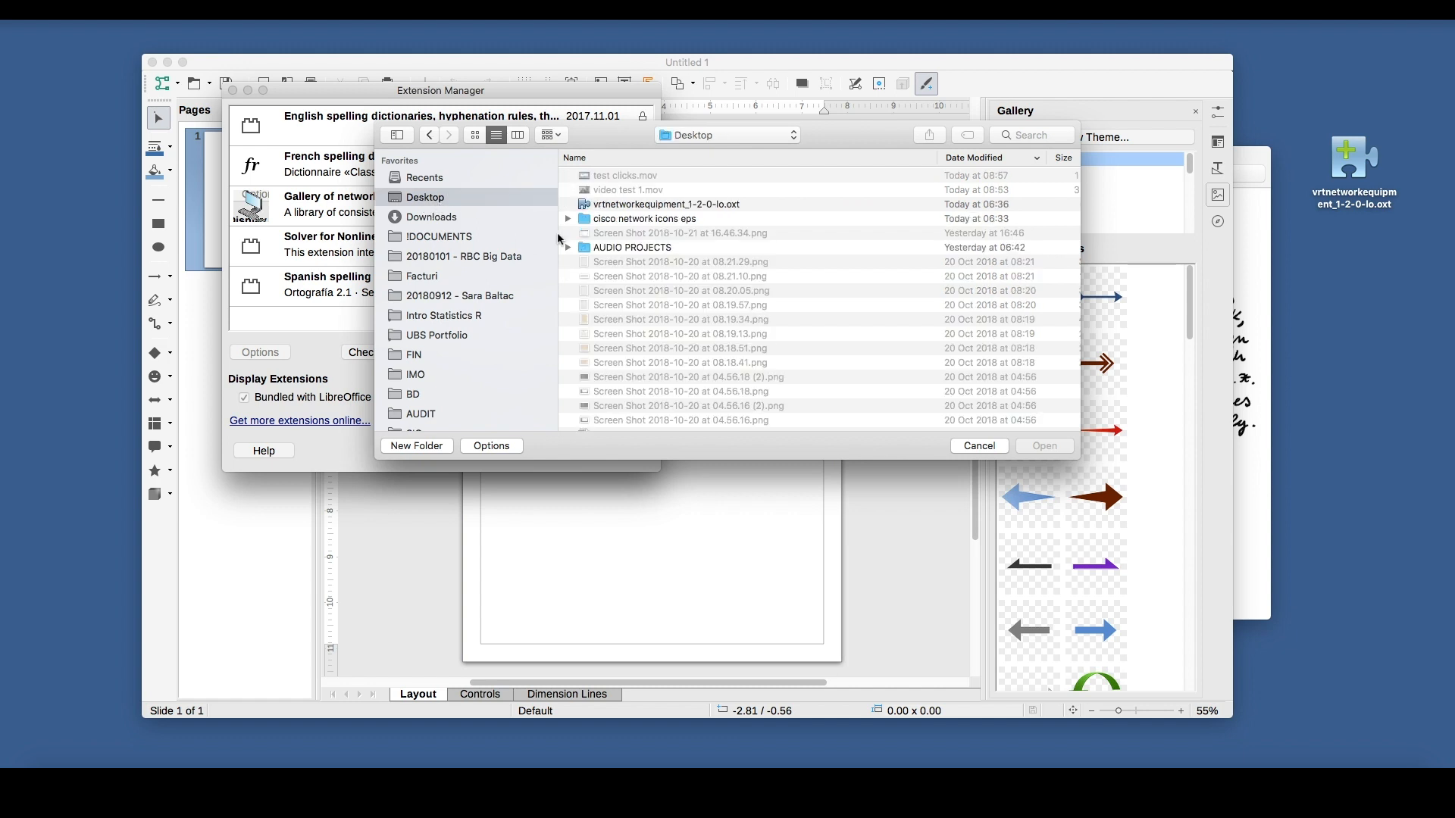
pyautogui.click(633, 206)
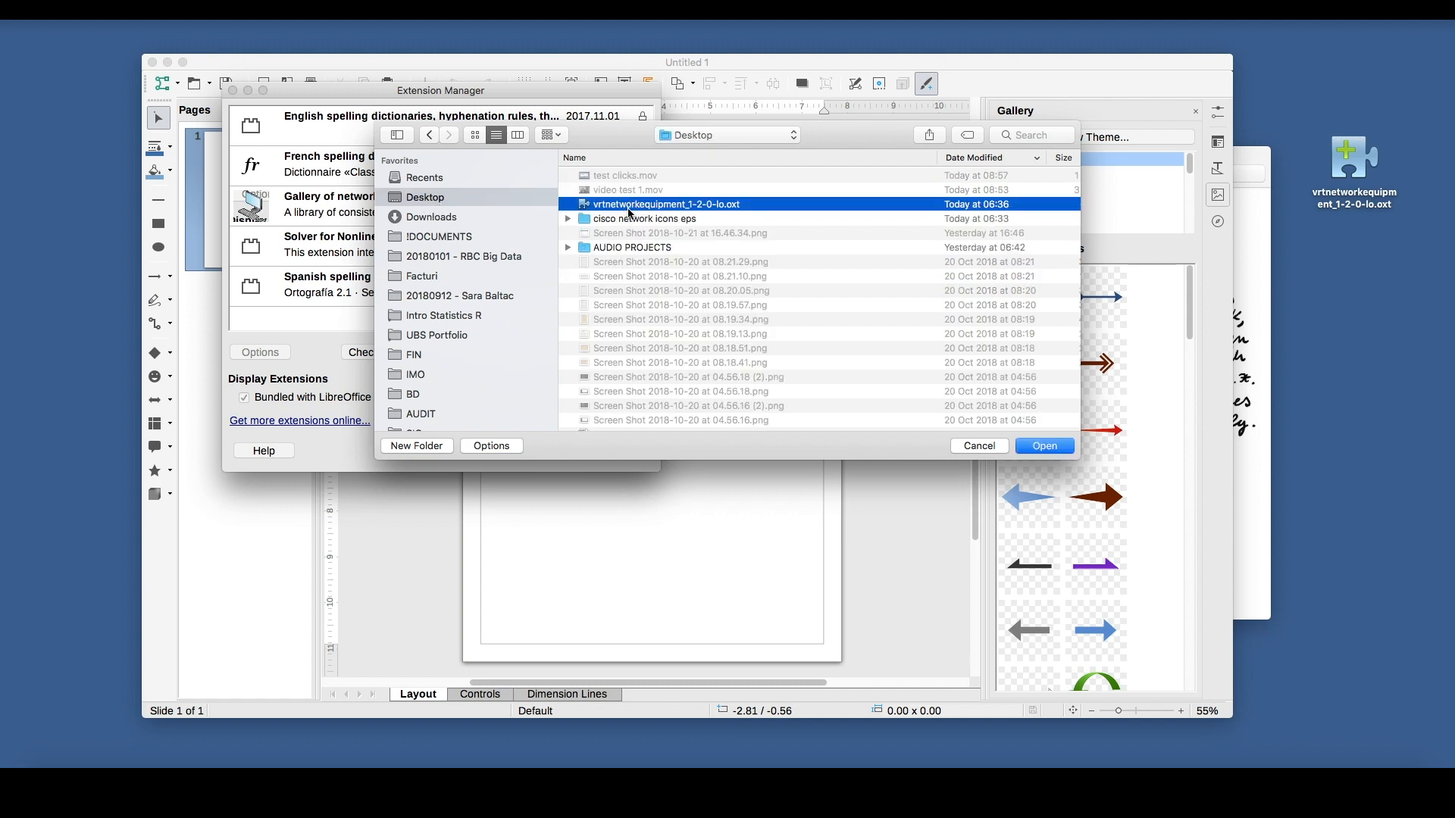
pyautogui.click(984, 449)
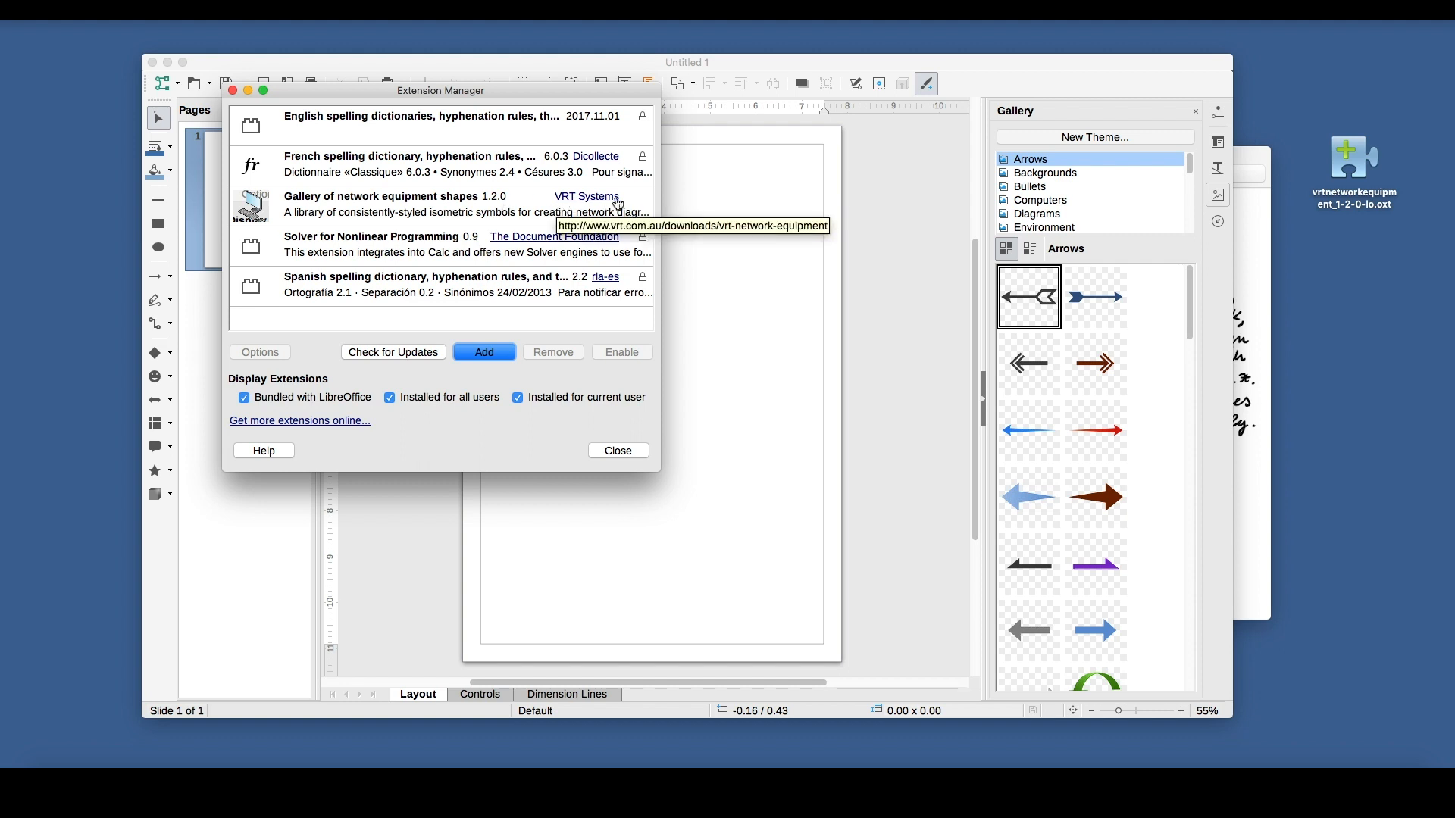
pyautogui.click(612, 452)
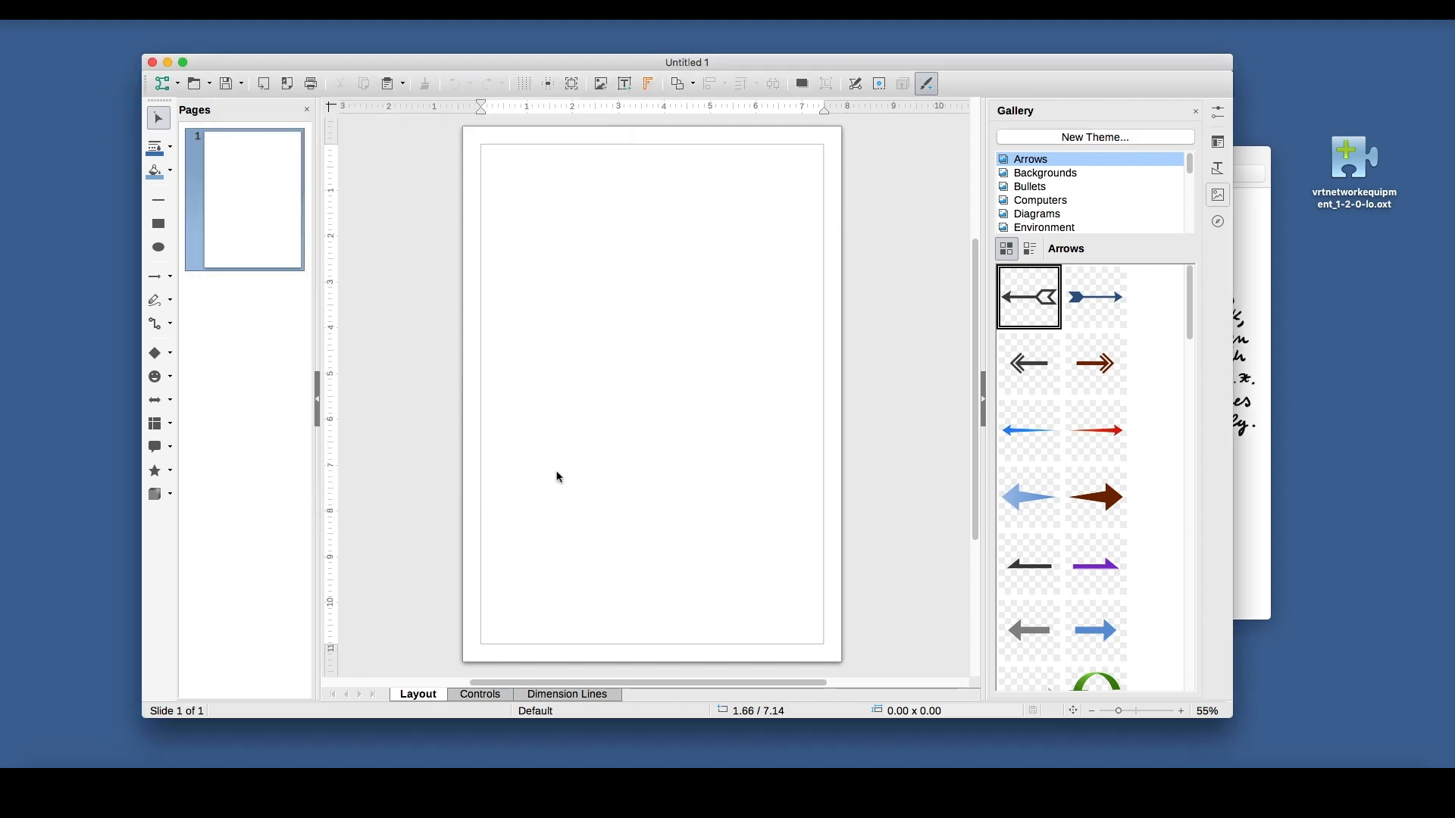
# Enlarge the drawing window and set the A4 page of the new drawing to landscape orientation.
pyautogui.moveTo(775, 62); pyautogui.dragTo(725, 56)
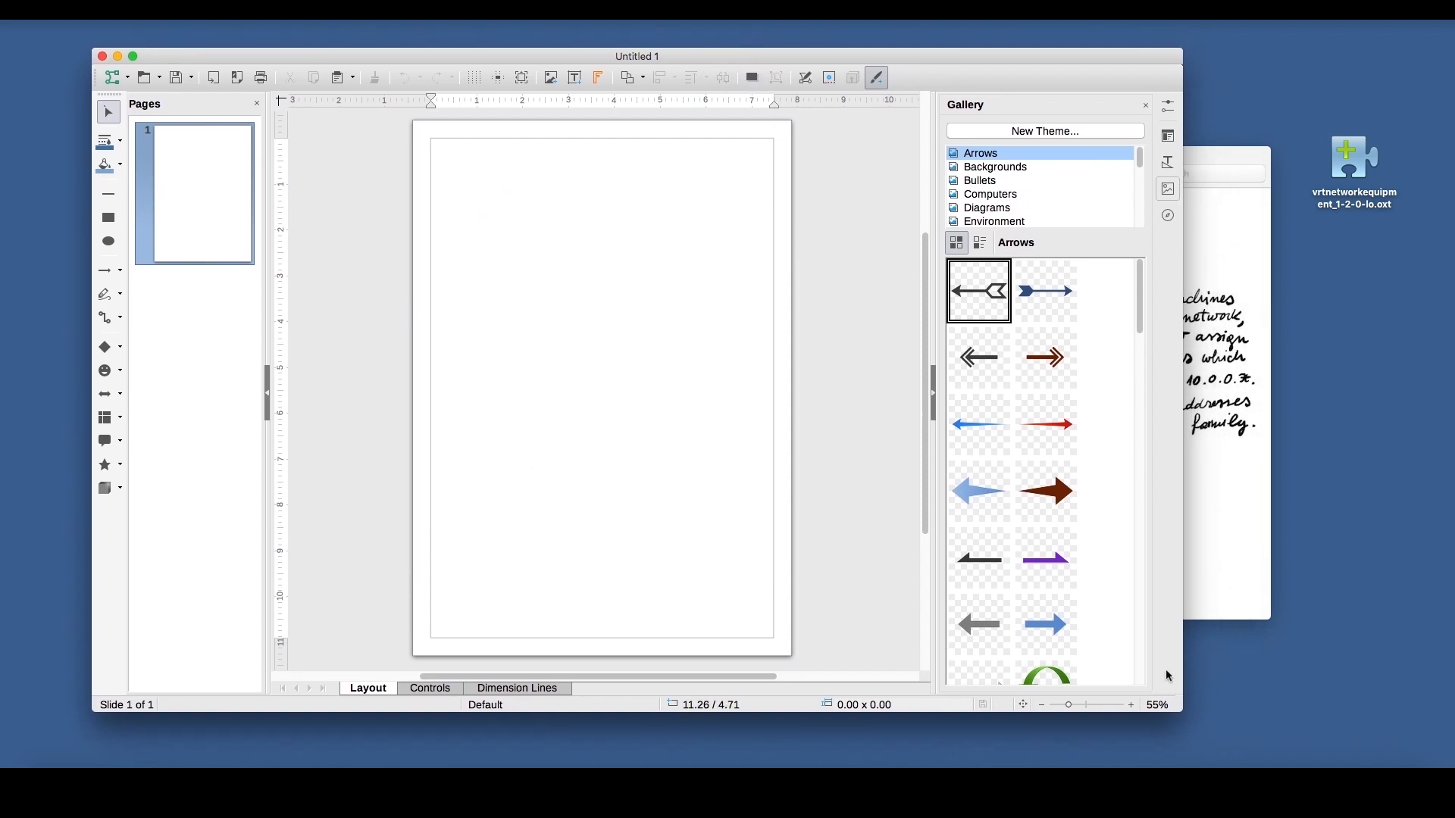
pyautogui.moveTo(1179, 708); pyautogui.dragTo(1260, 726)
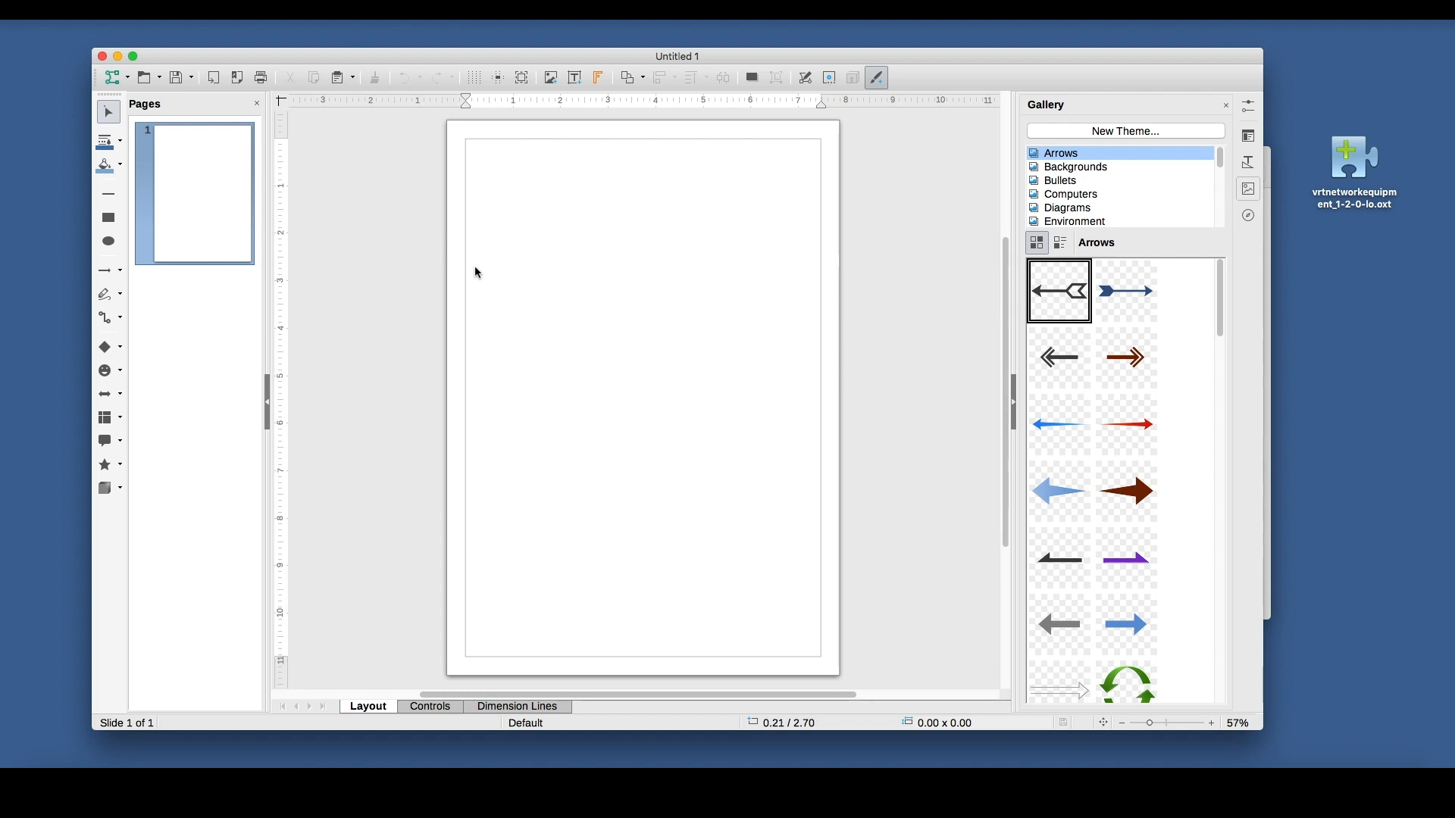
pyautogui.click(258, 10)
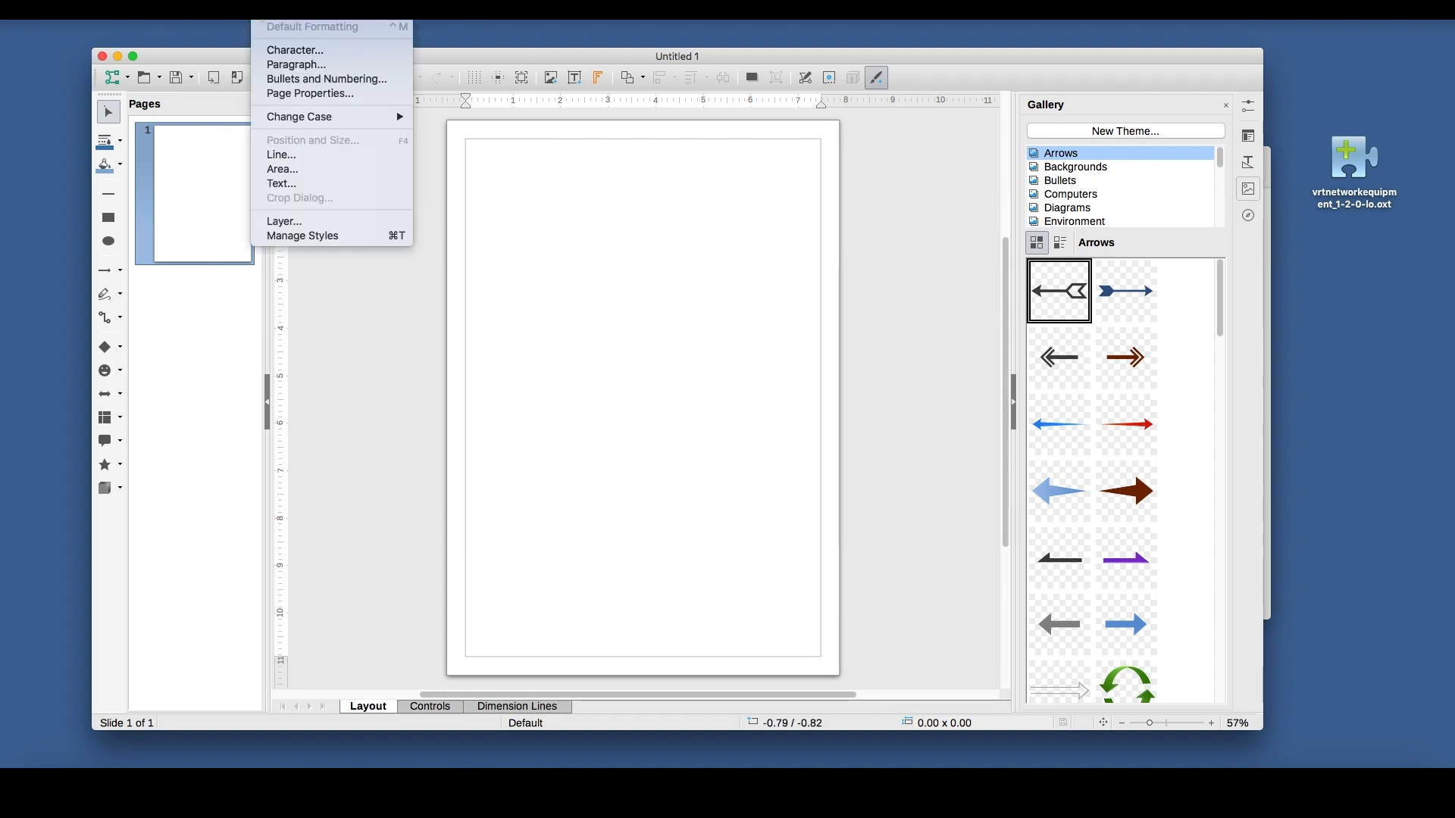
pyautogui.click(327, 94)
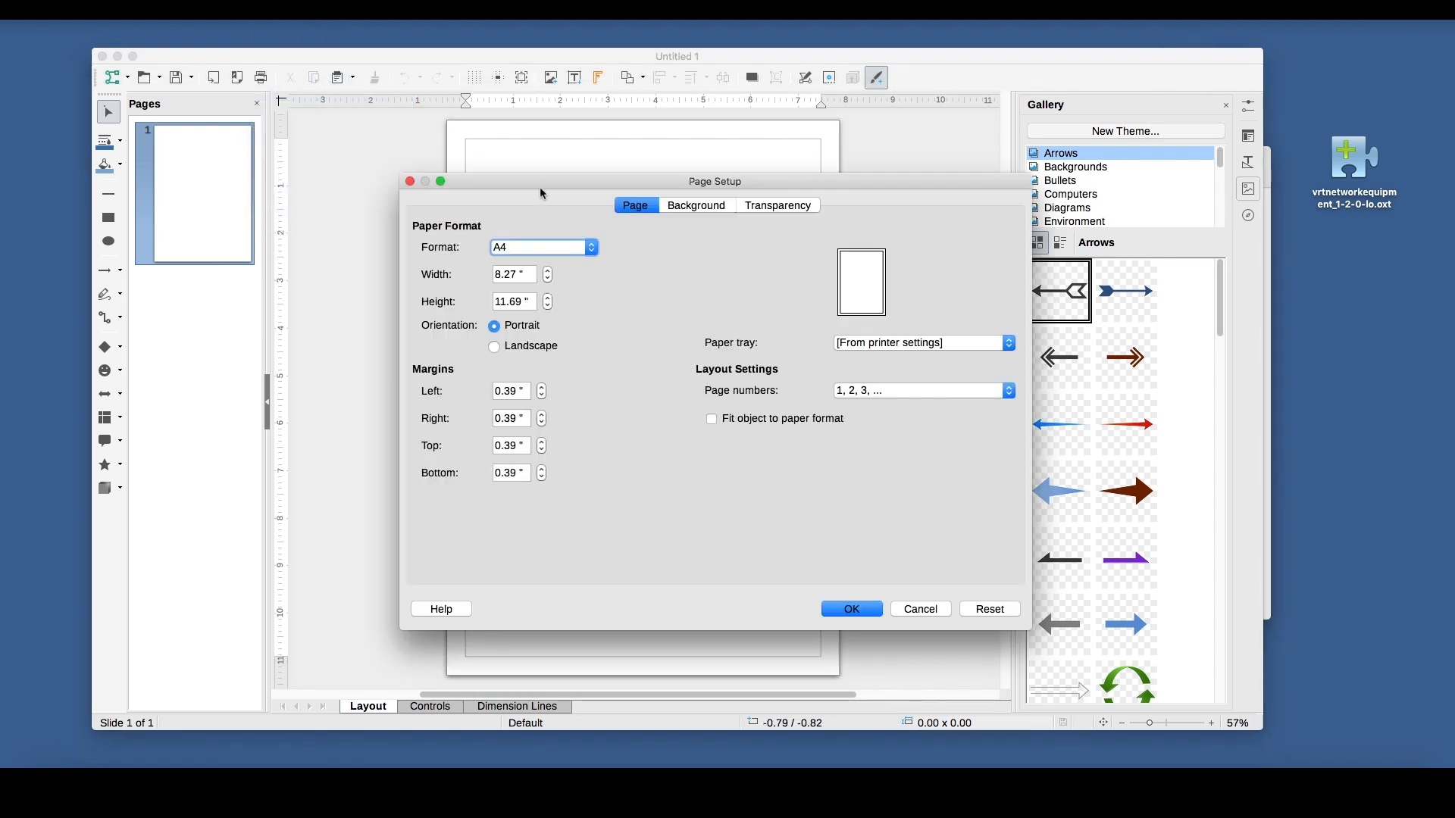
pyautogui.click(593, 250)
pyautogui.click(596, 252)
pyautogui.click(546, 350)
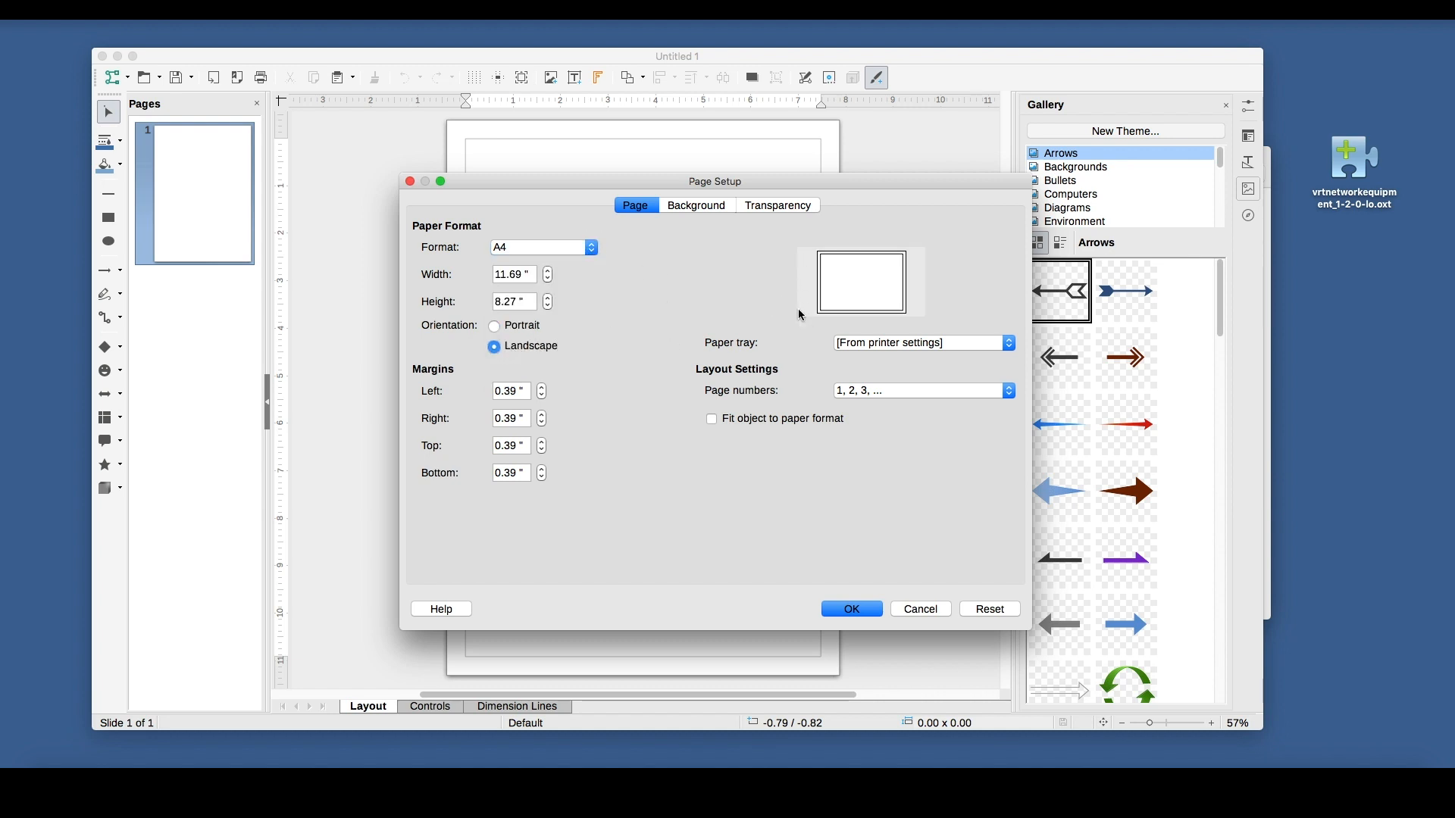
pyautogui.click(528, 330)
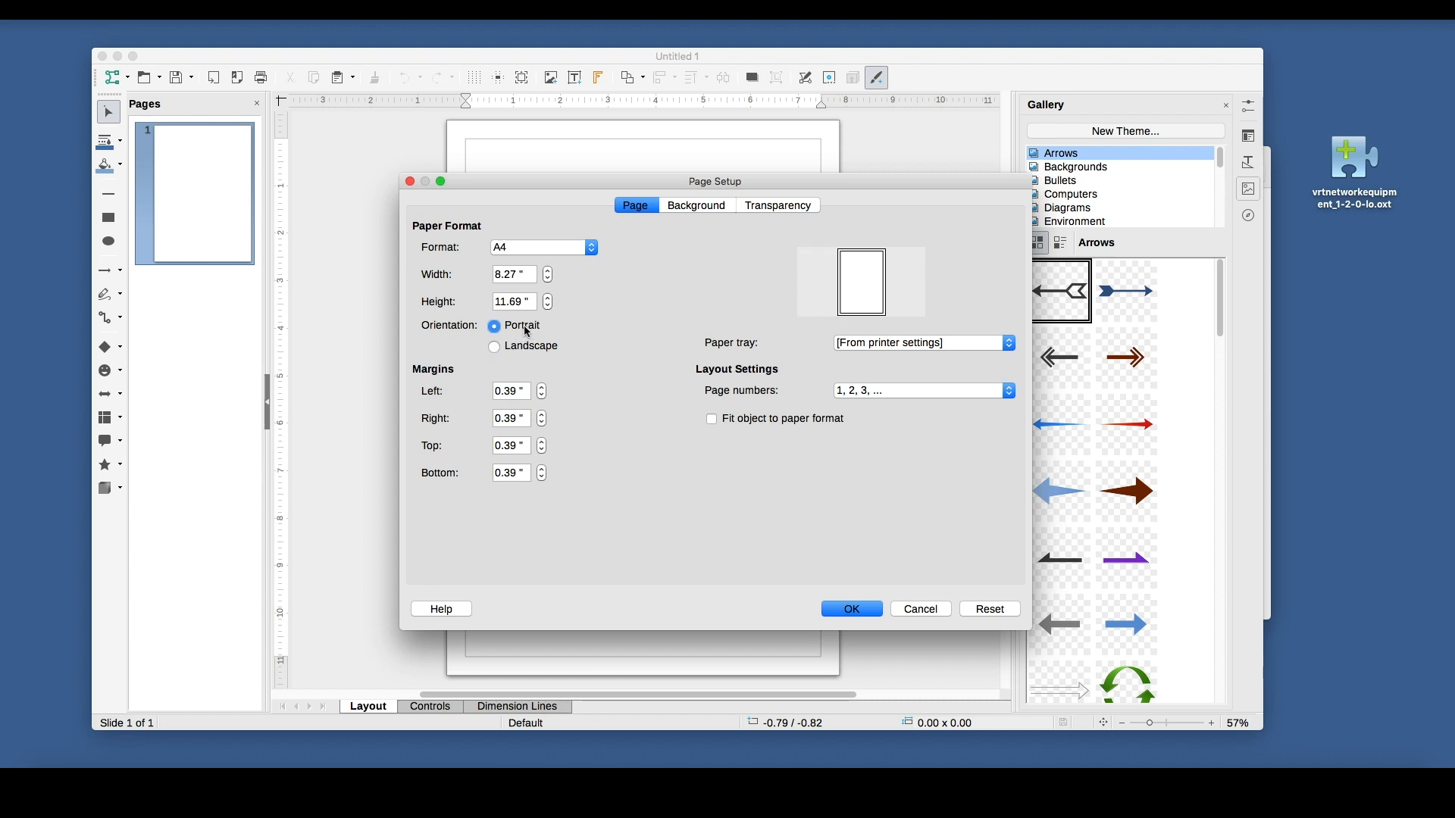
pyautogui.click(527, 348)
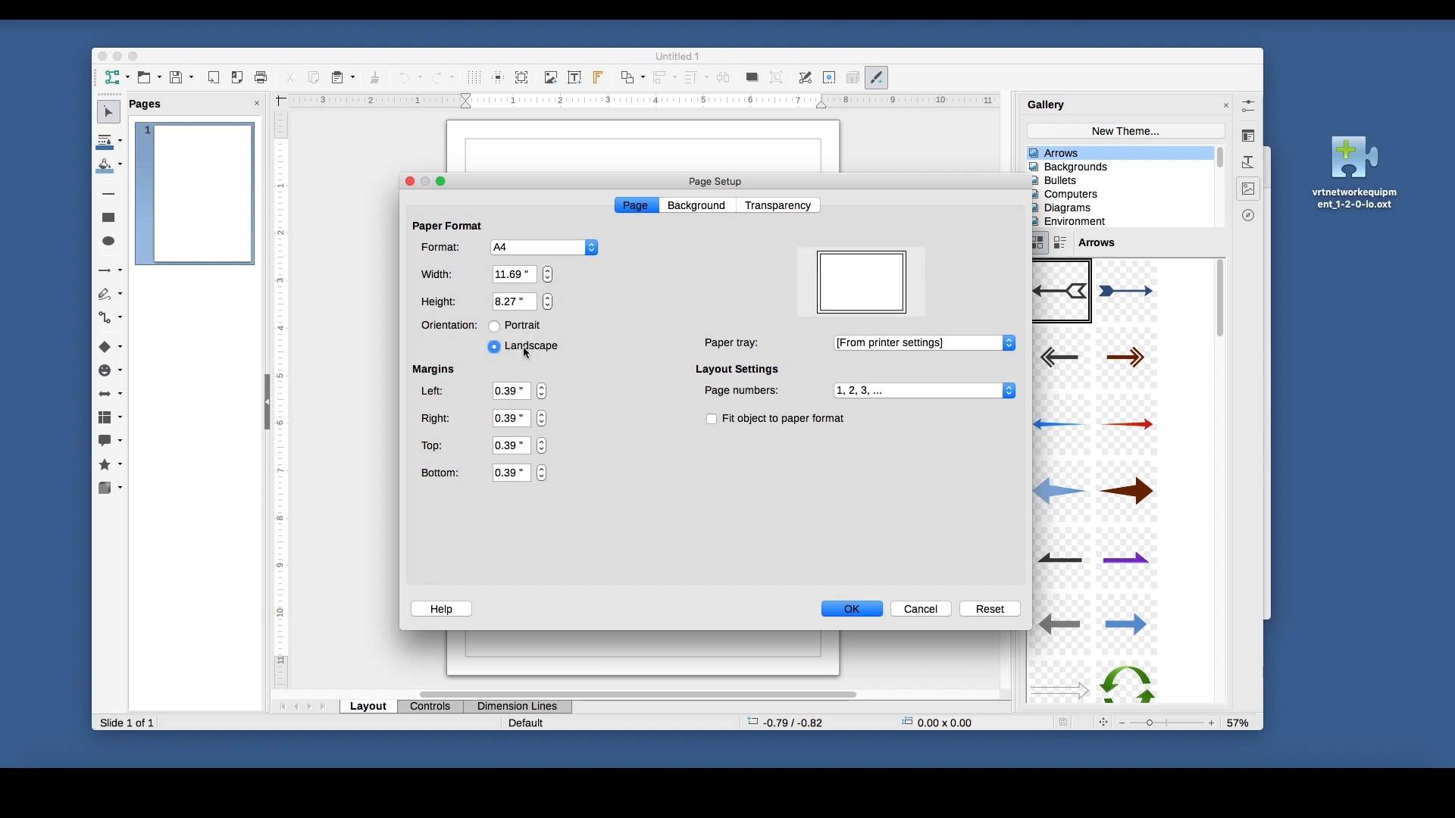
pyautogui.click(853, 611)
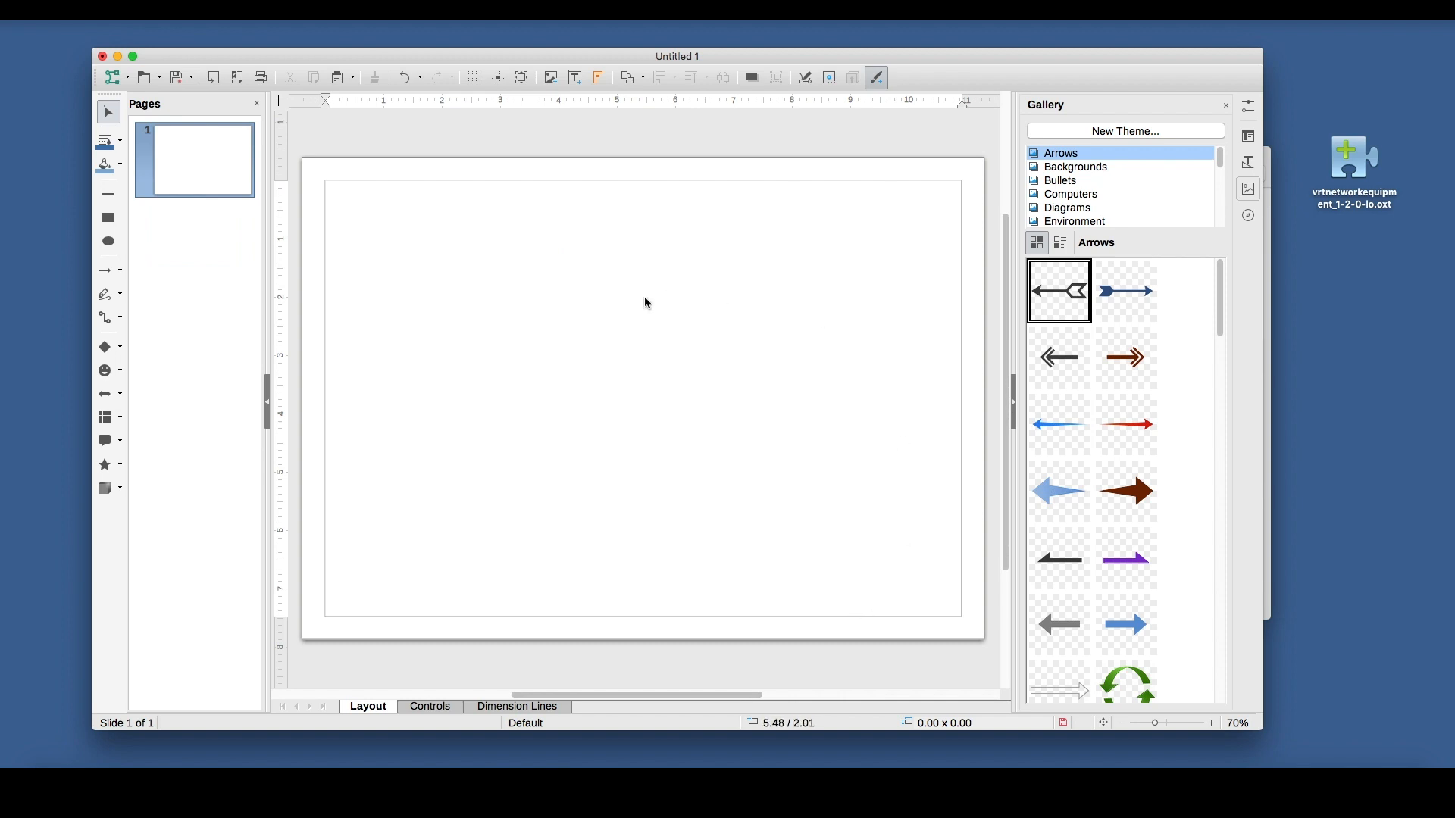
# Draw a rectangle about 4.45 × 2.70 inches on the right half of the page, shift it slightly up, and set its fill to None.
pyautogui.click(115, 219)
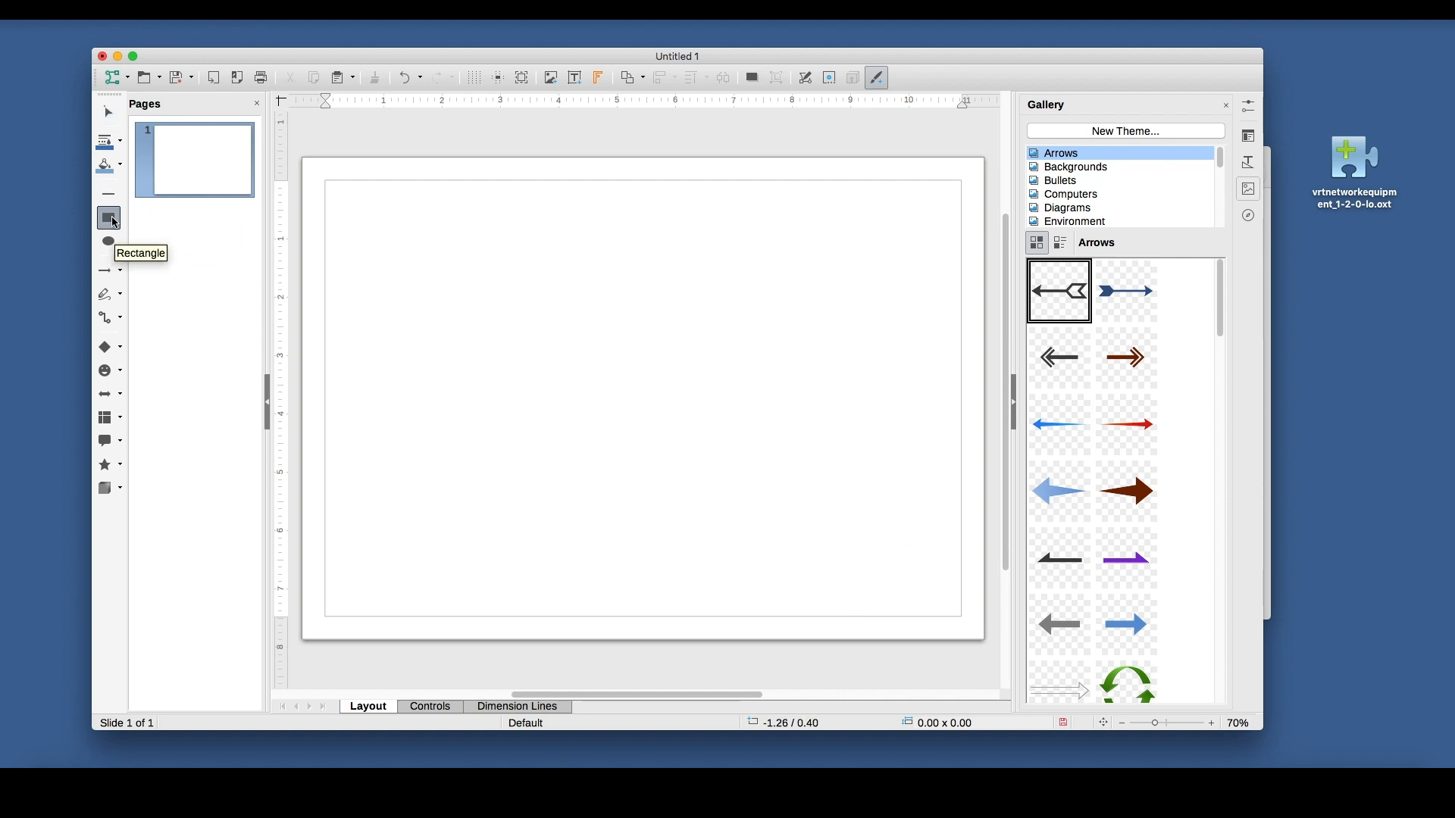
pyautogui.moveTo(677, 317)
pyautogui.mouseDown()
pyautogui.moveTo(868, 418)
pyautogui.moveTo(938, 475)
pyautogui.mouseUp()
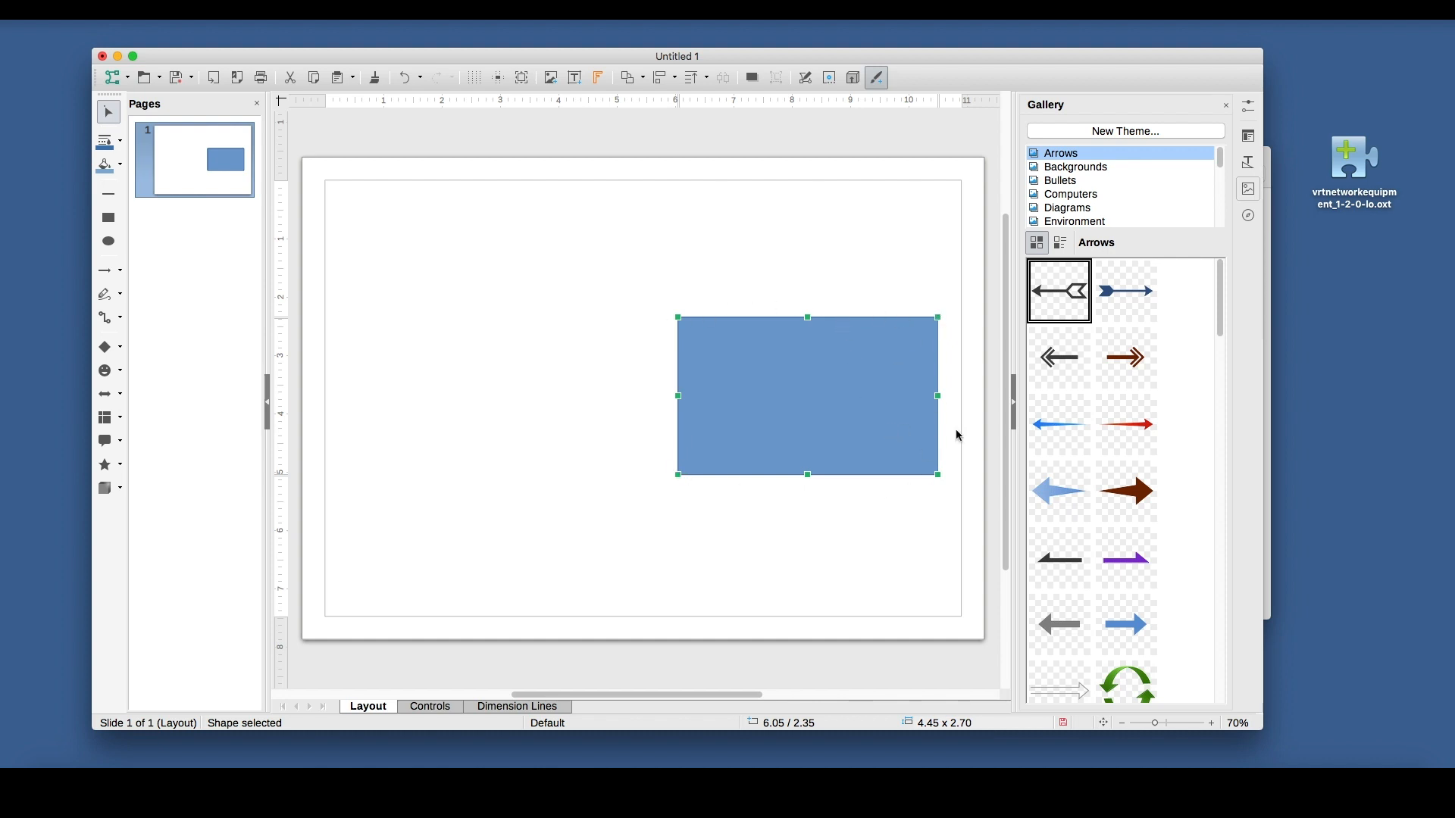
pyautogui.click(1252, 110)
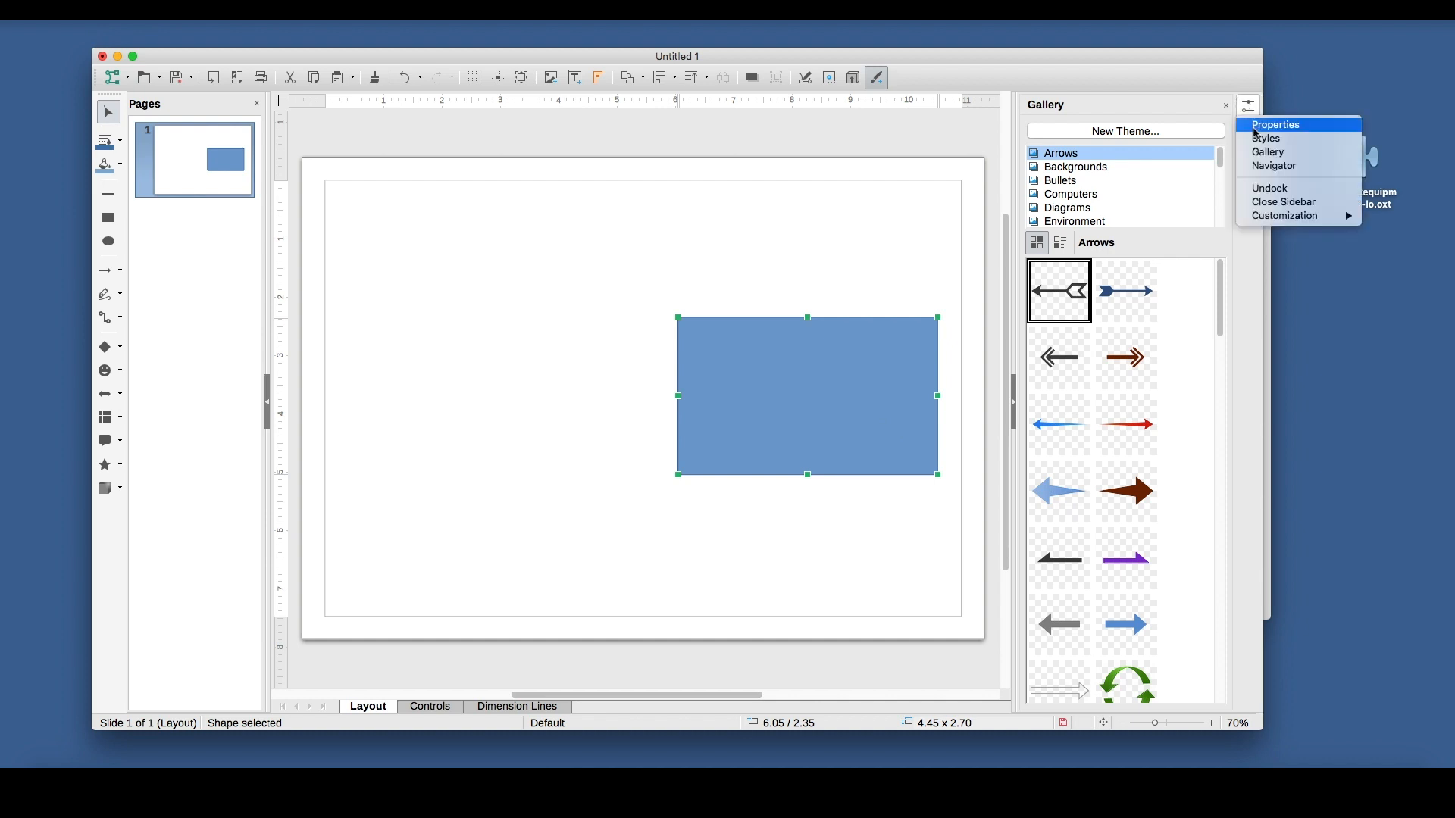
pyautogui.click(1256, 128)
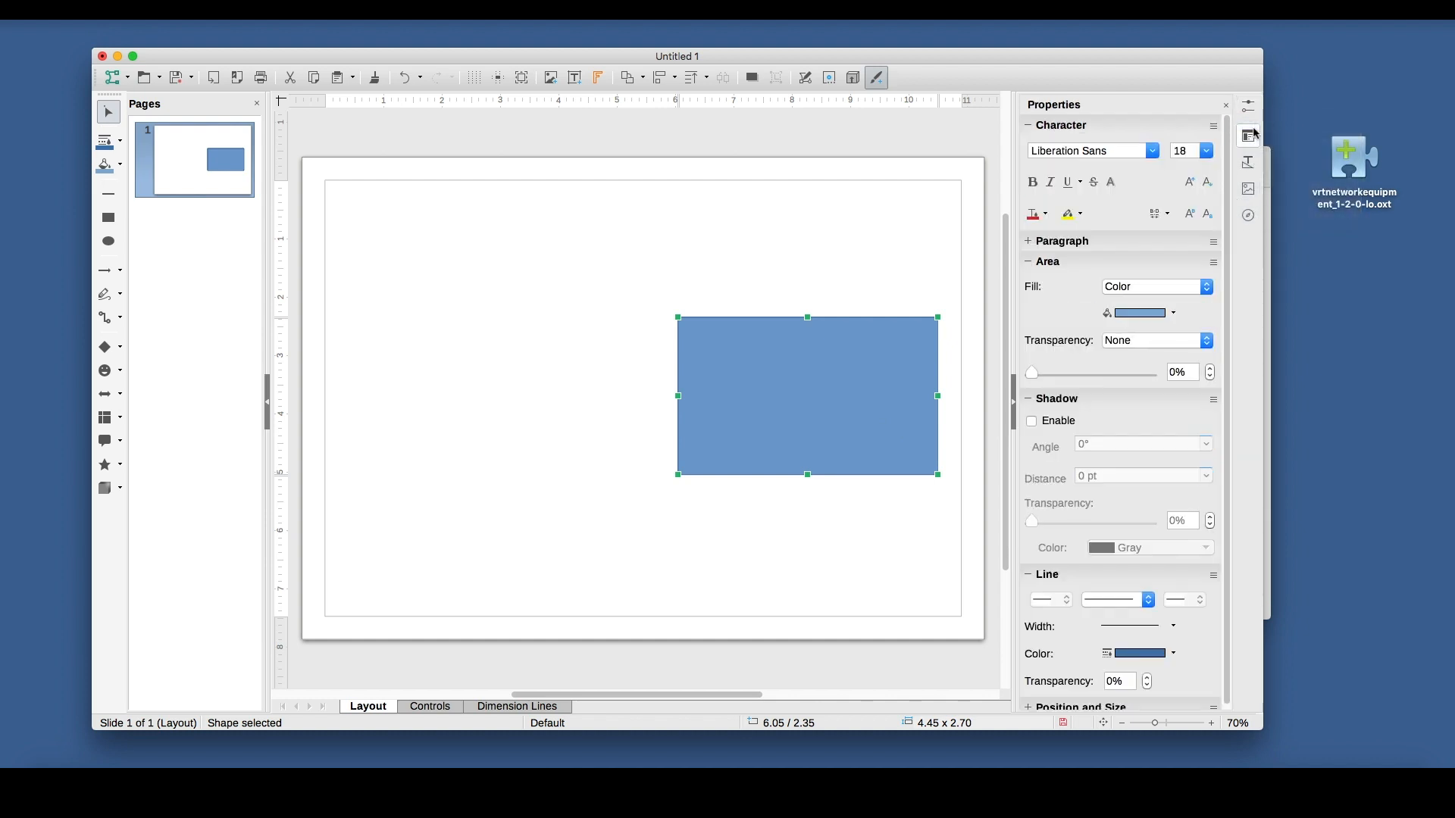
pyautogui.moveTo(858, 366); pyautogui.dragTo(856, 353)
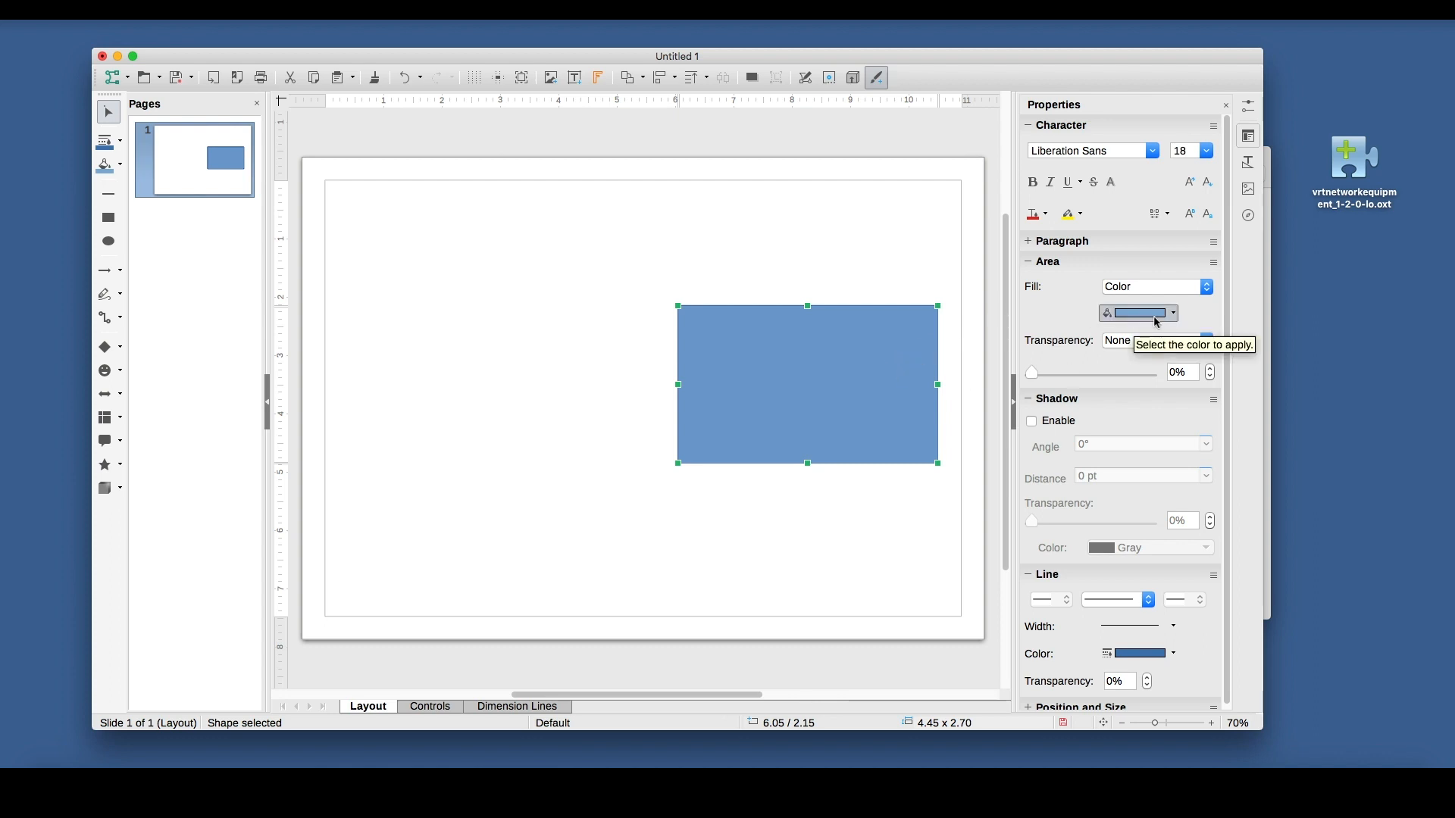
pyautogui.click(1169, 286)
pyautogui.click(1127, 299)
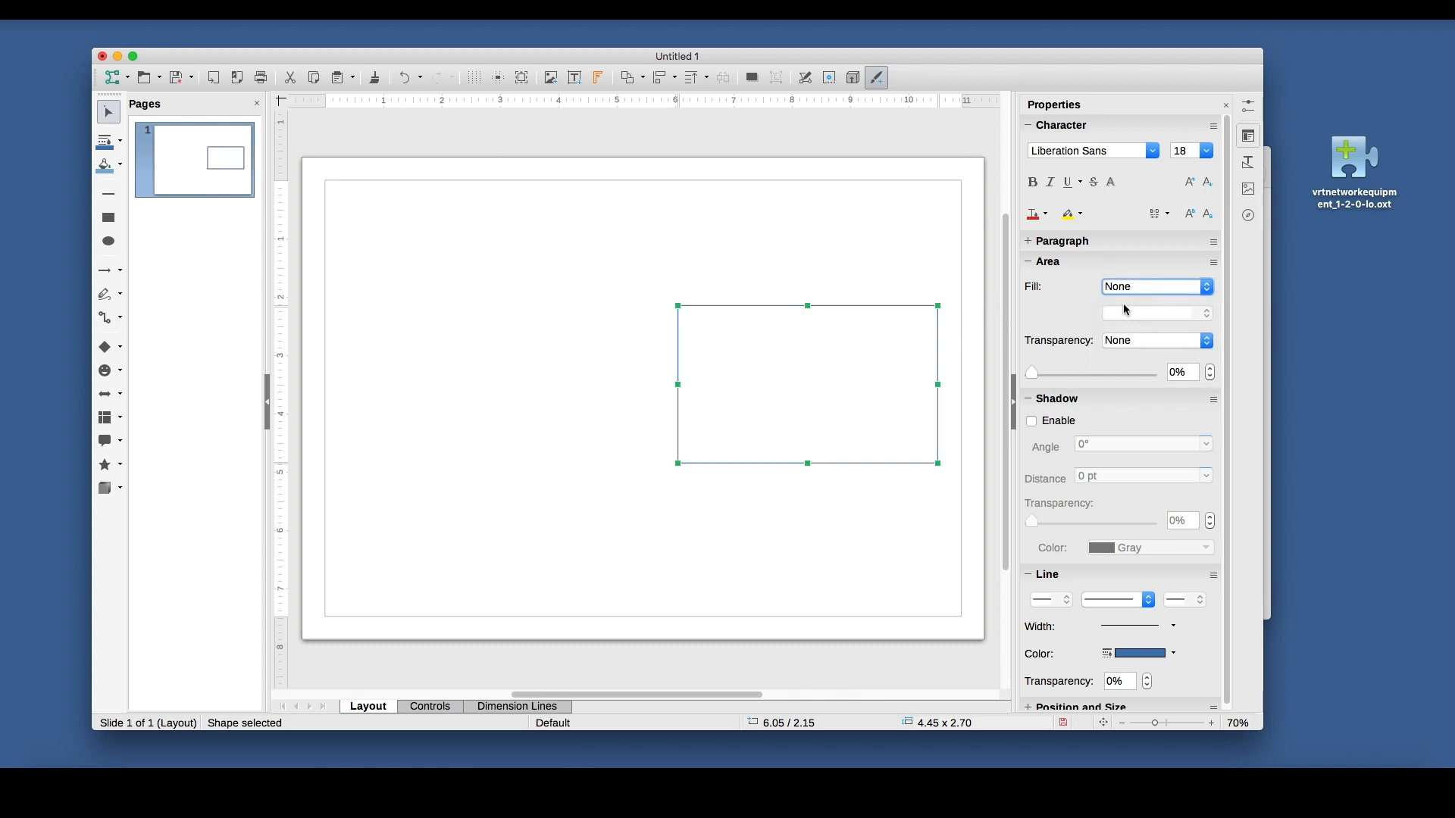
pyautogui.scroll(-1, 1103, 466)
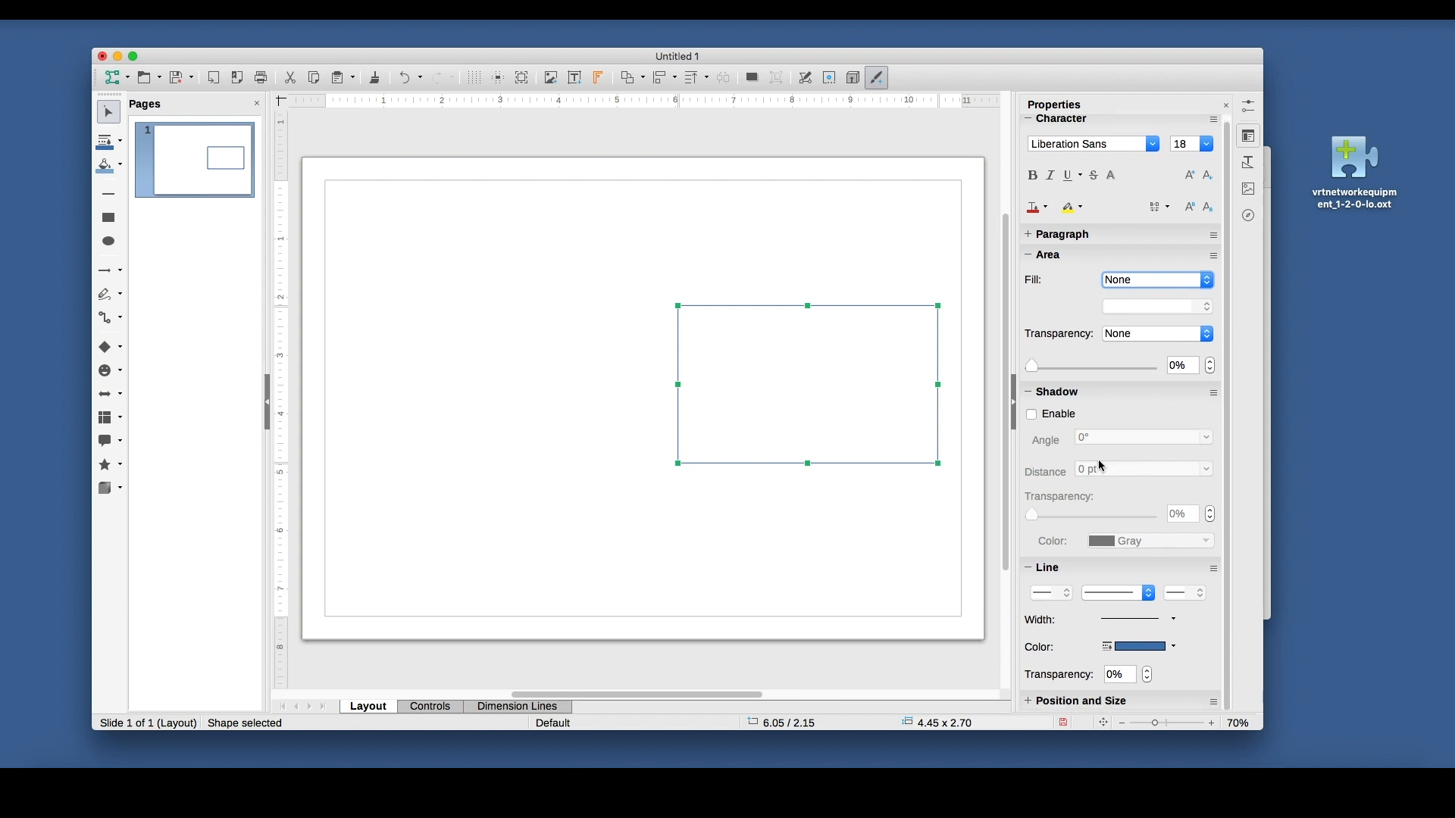
pyautogui.press('Down')
pyautogui.press('Down')
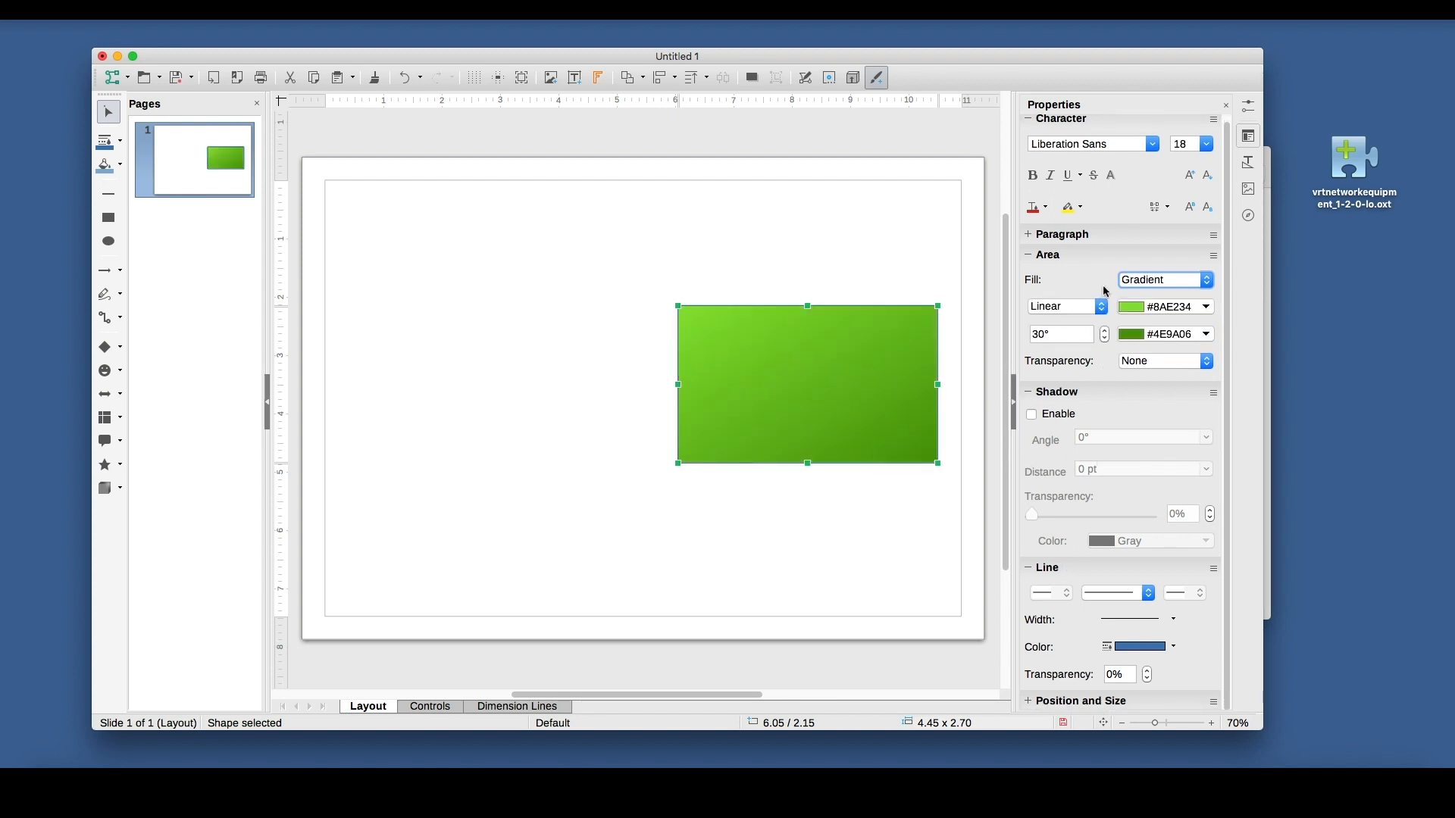
pyautogui.click(1159, 281)
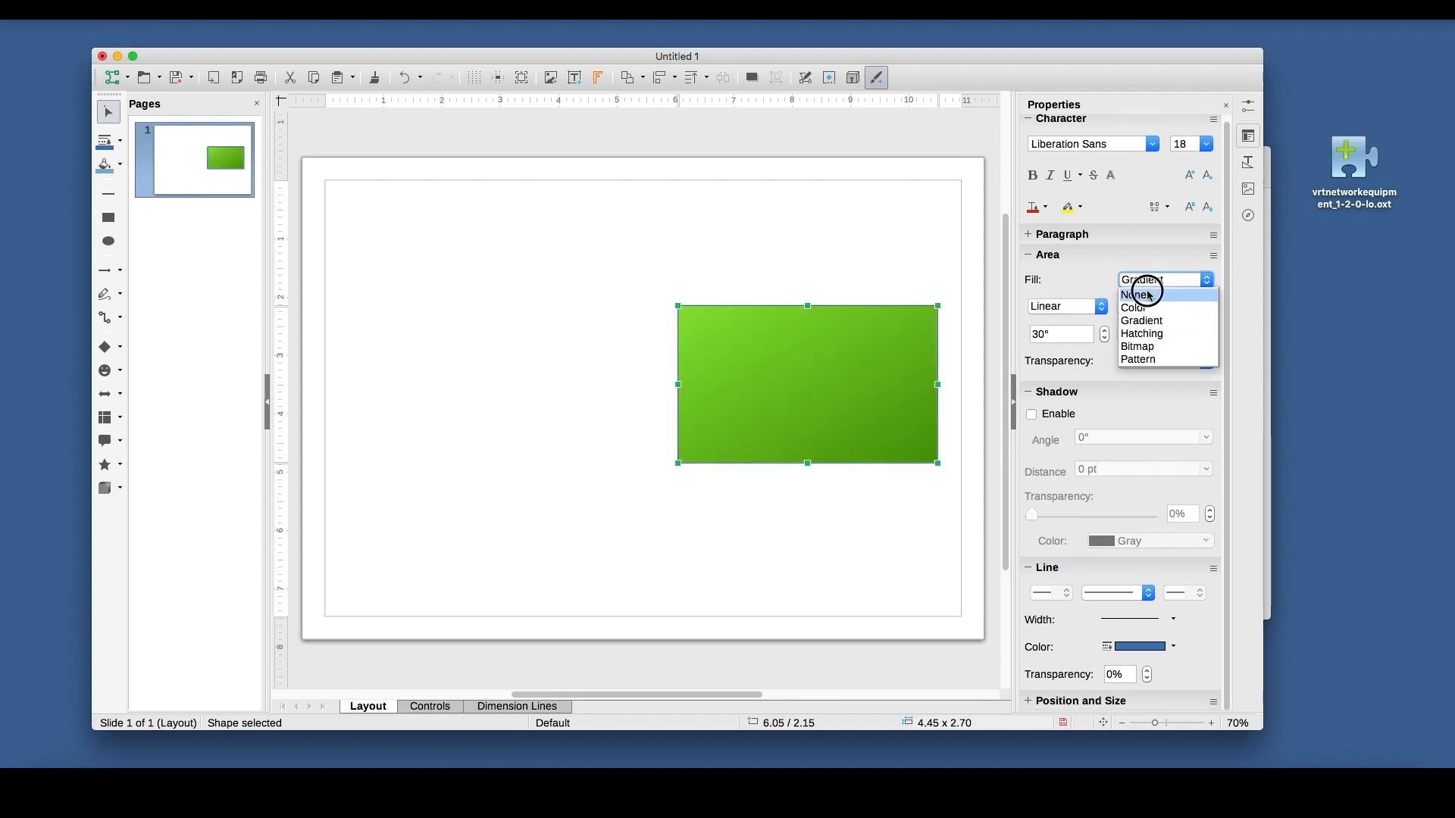
pyautogui.click(1150, 294)
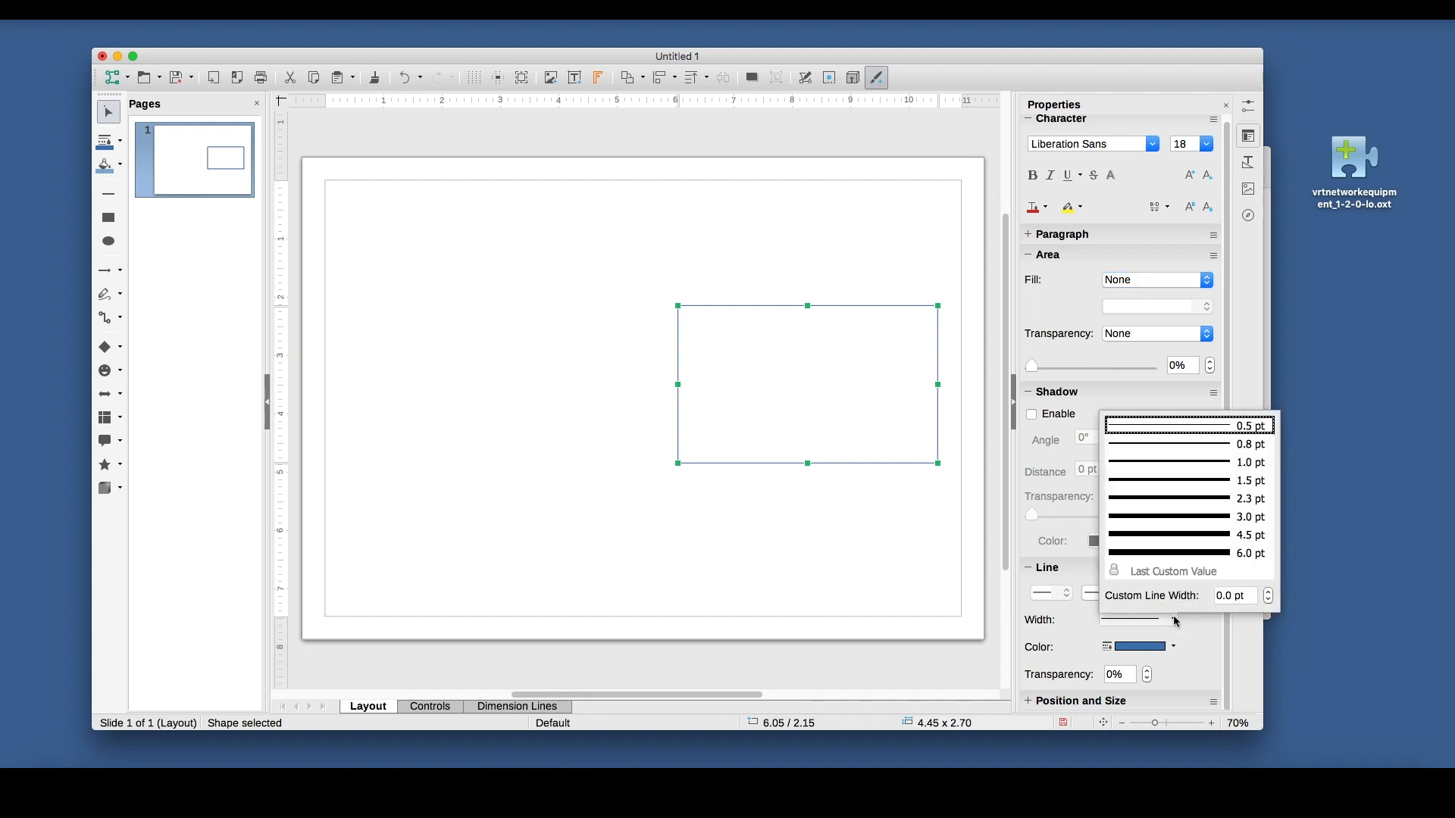
# Set the rectangle's line width to 1.0 pt and shift the rectangle slightly down.
pyautogui.click(1171, 464)
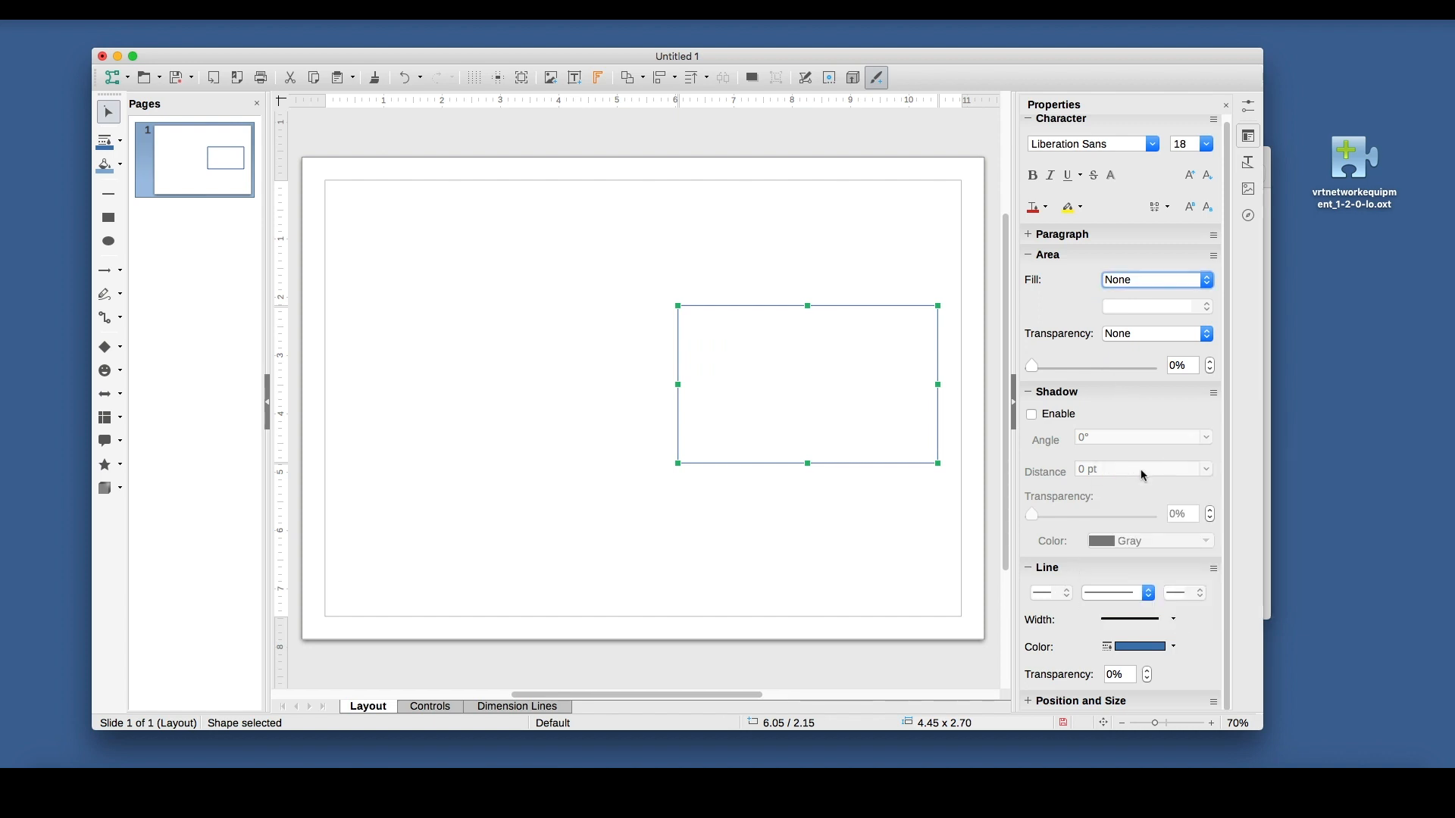
pyautogui.click(857, 550)
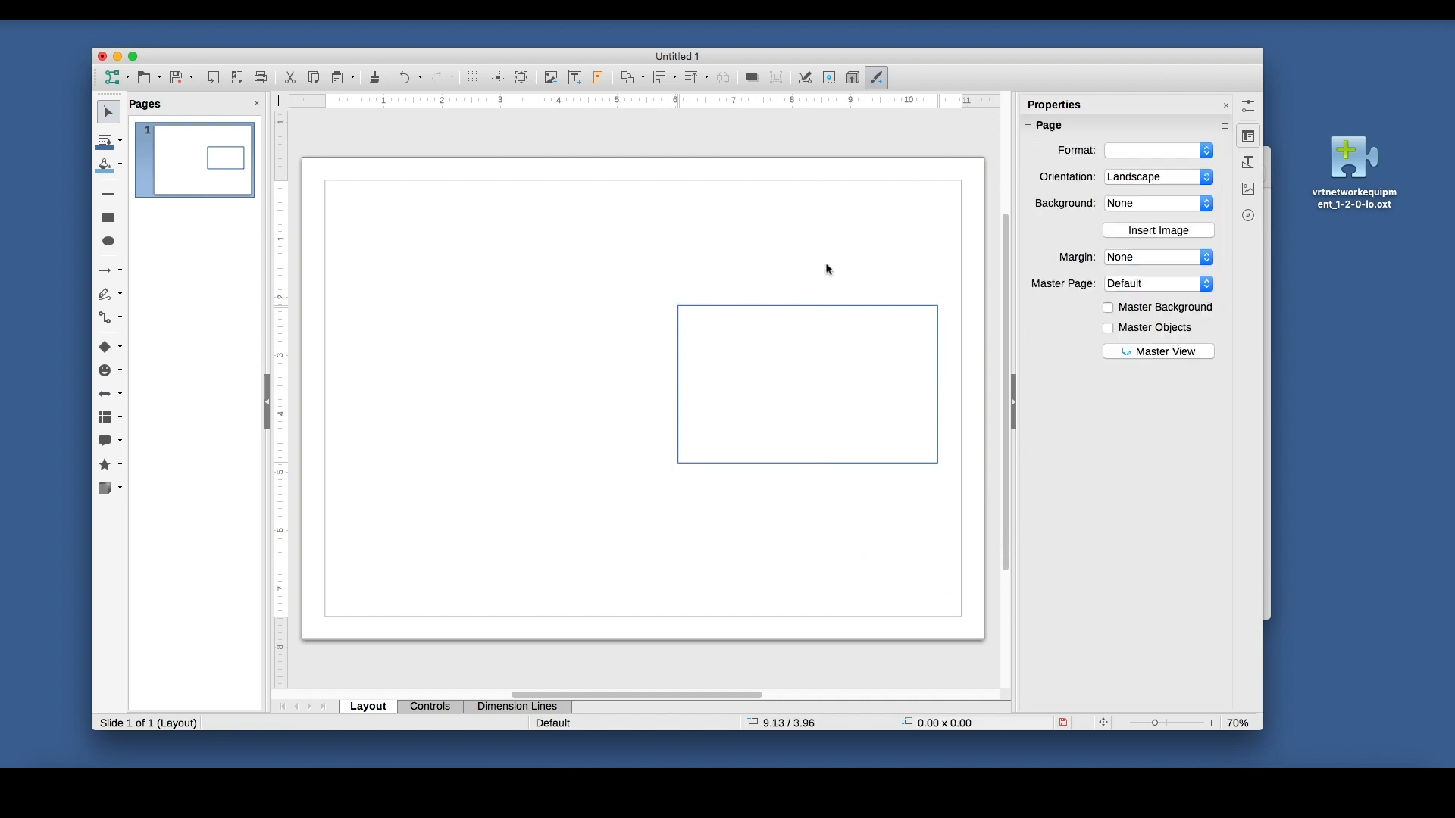
pyautogui.moveTo(761, 306); pyautogui.dragTo(758, 313)
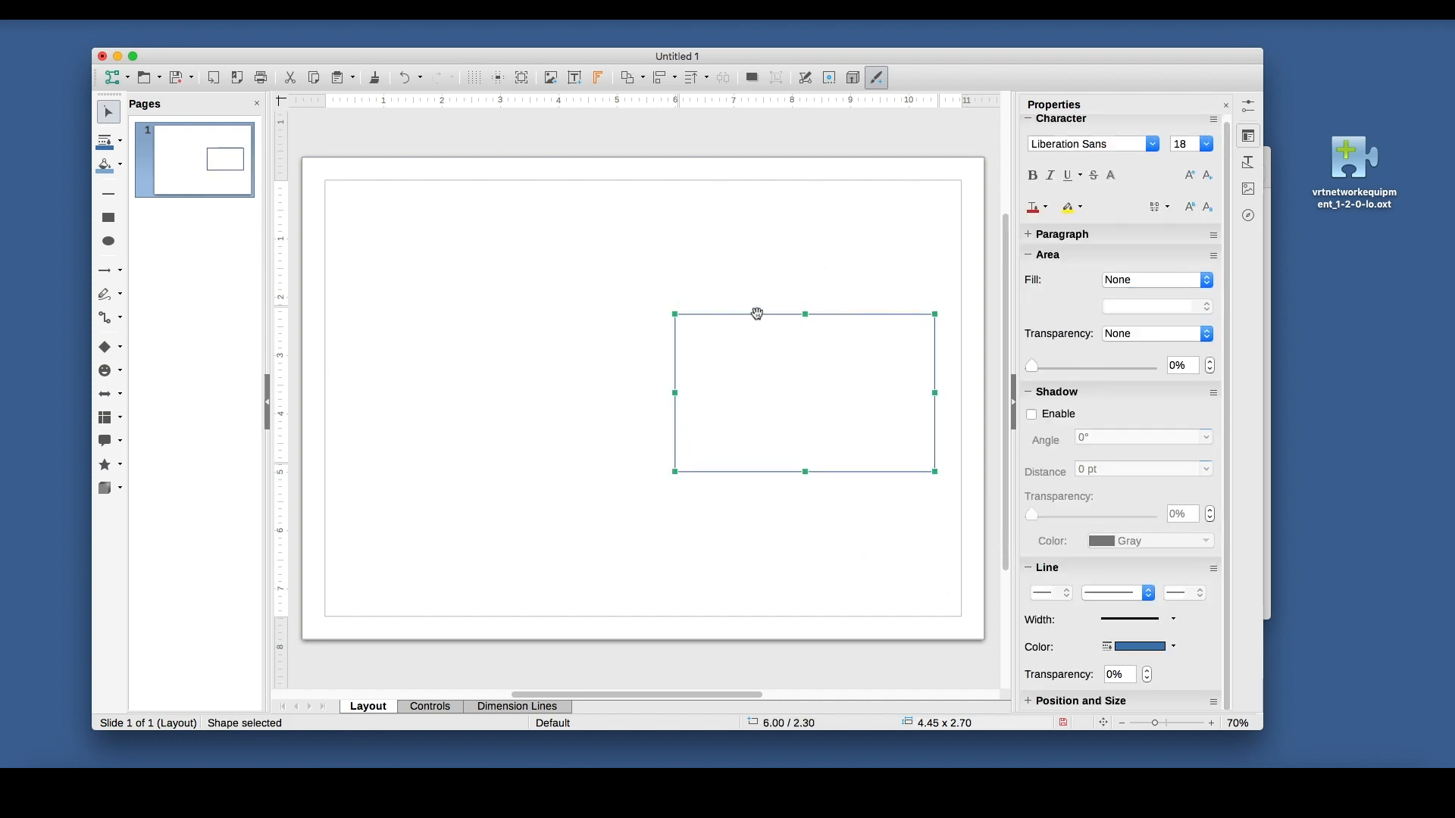
# Add a text box directly above the rectangle reading "Internal network – mynetwork.org".
pyautogui.click(580, 85)
pyautogui.moveTo(671, 285); pyautogui.dragTo(911, 312)
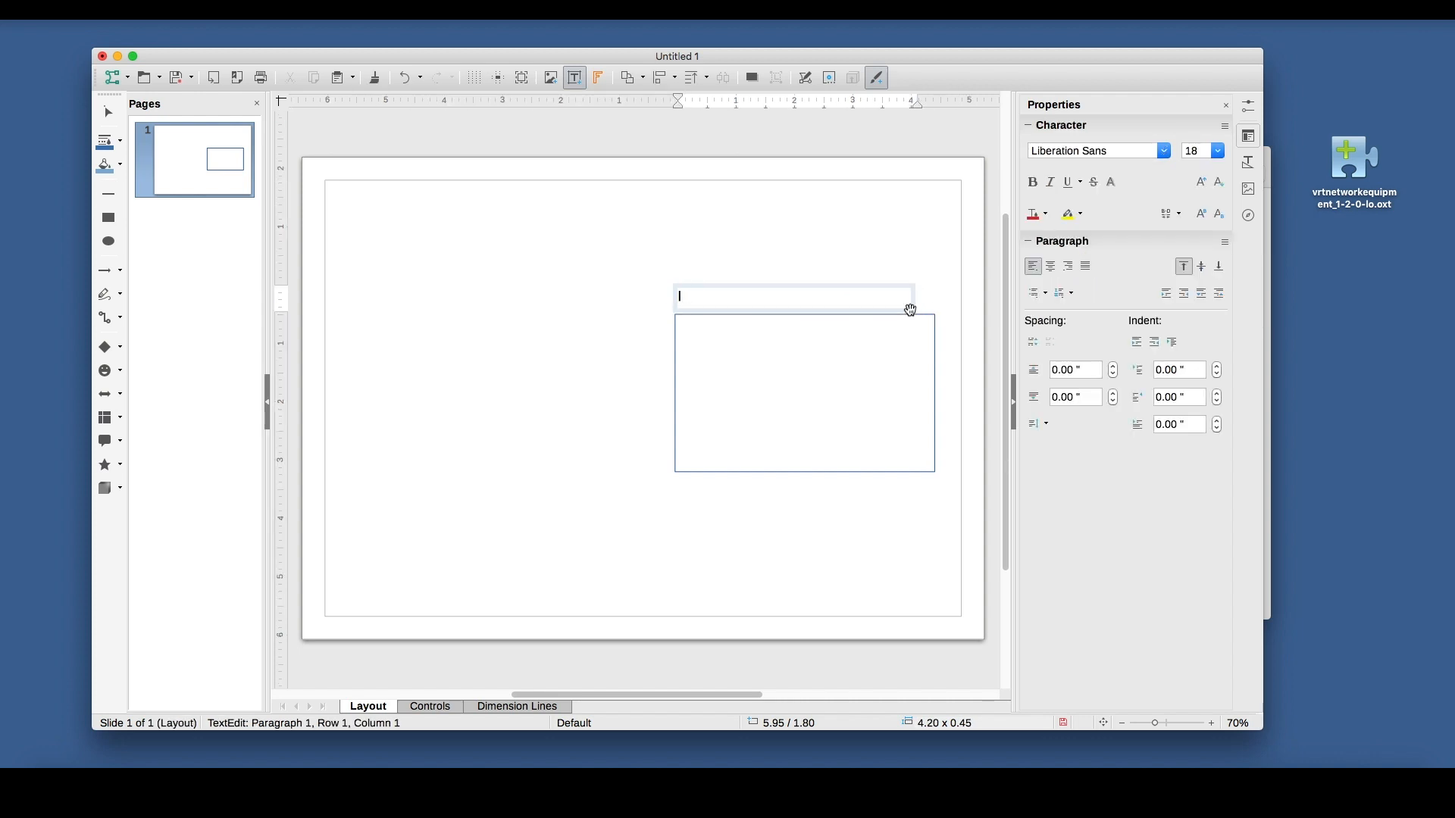
pyautogui.write('Internal networ')
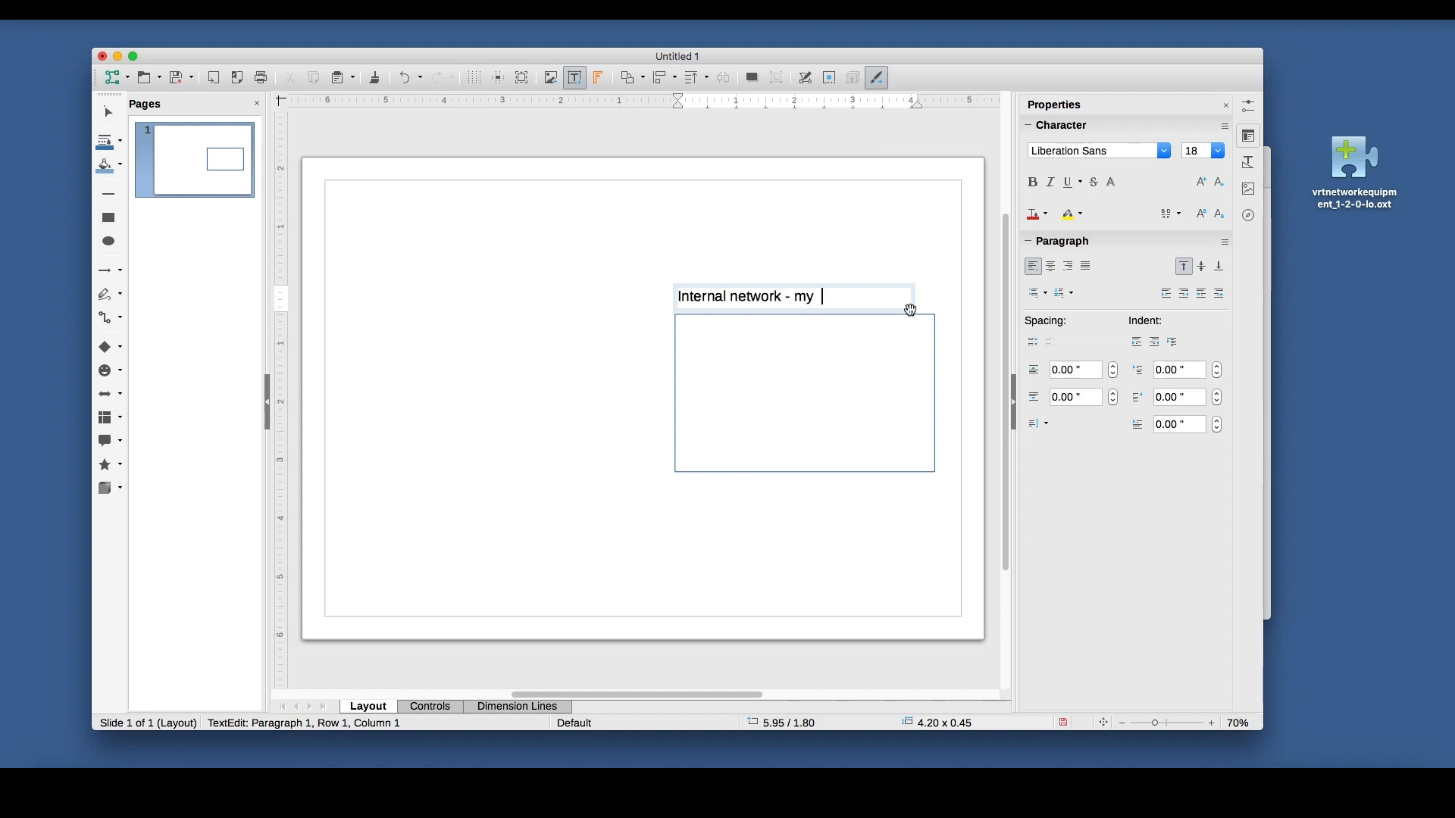
pyautogui.write('k - mynetwork.org')
pyautogui.click(871, 500)
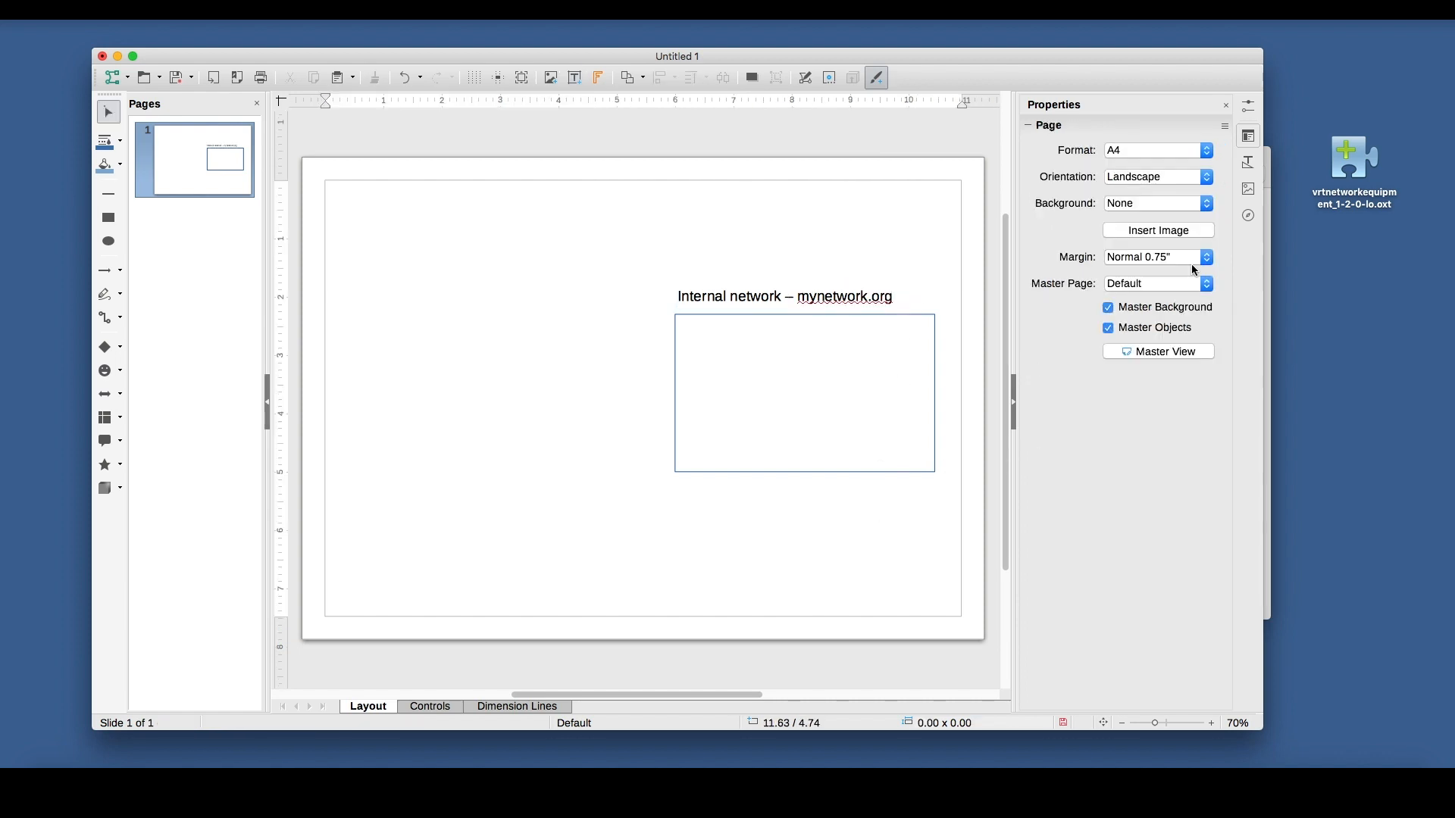
# Show the Gallery, enlarge its theme list, and look through the Backgrounds and Bullets themes.
pyautogui.click(1250, 191)
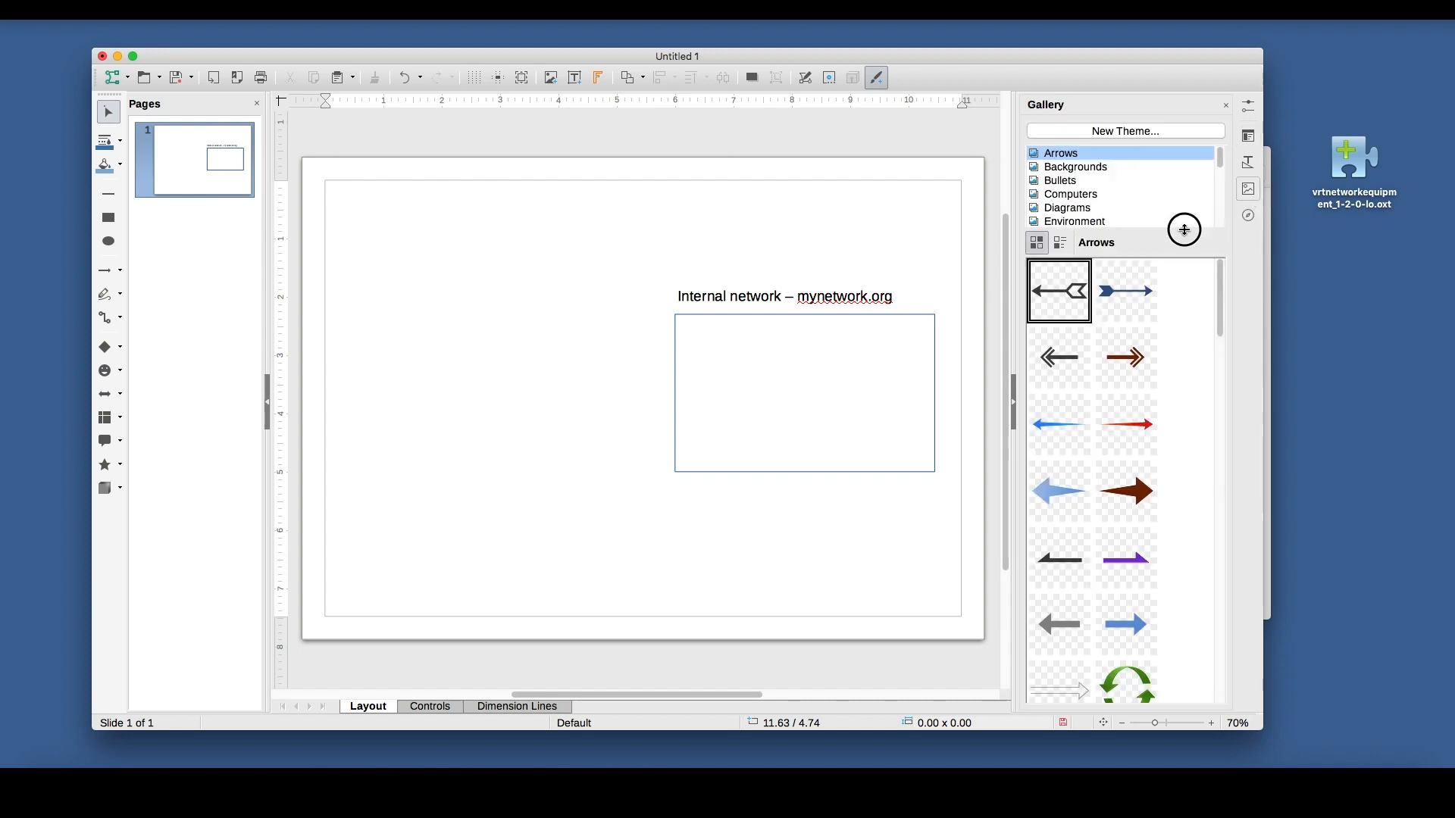
pyautogui.moveTo(1185, 230); pyautogui.dragTo(1194, 360)
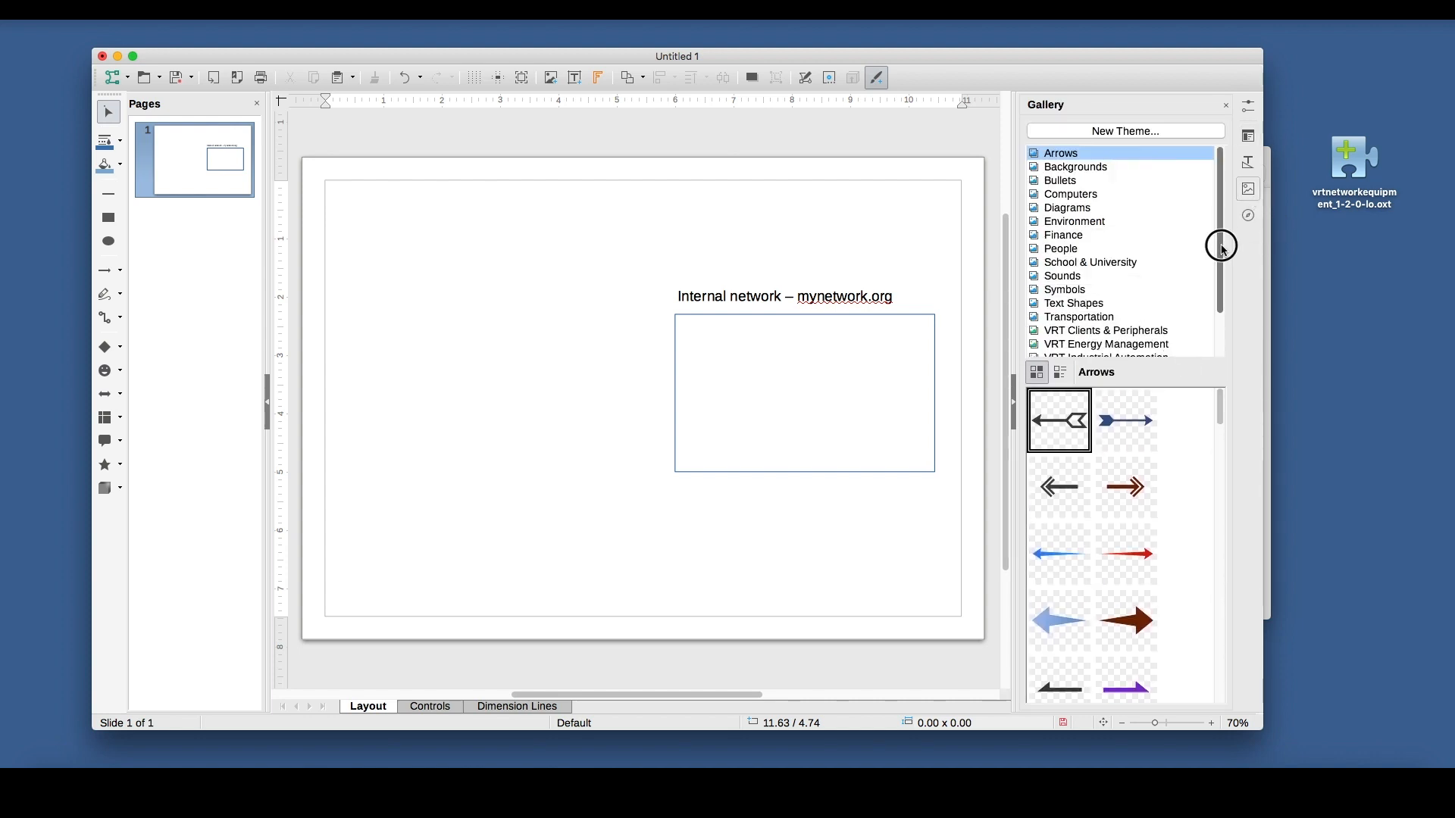
pyautogui.moveTo(1222, 248); pyautogui.dragTo(1190, 175)
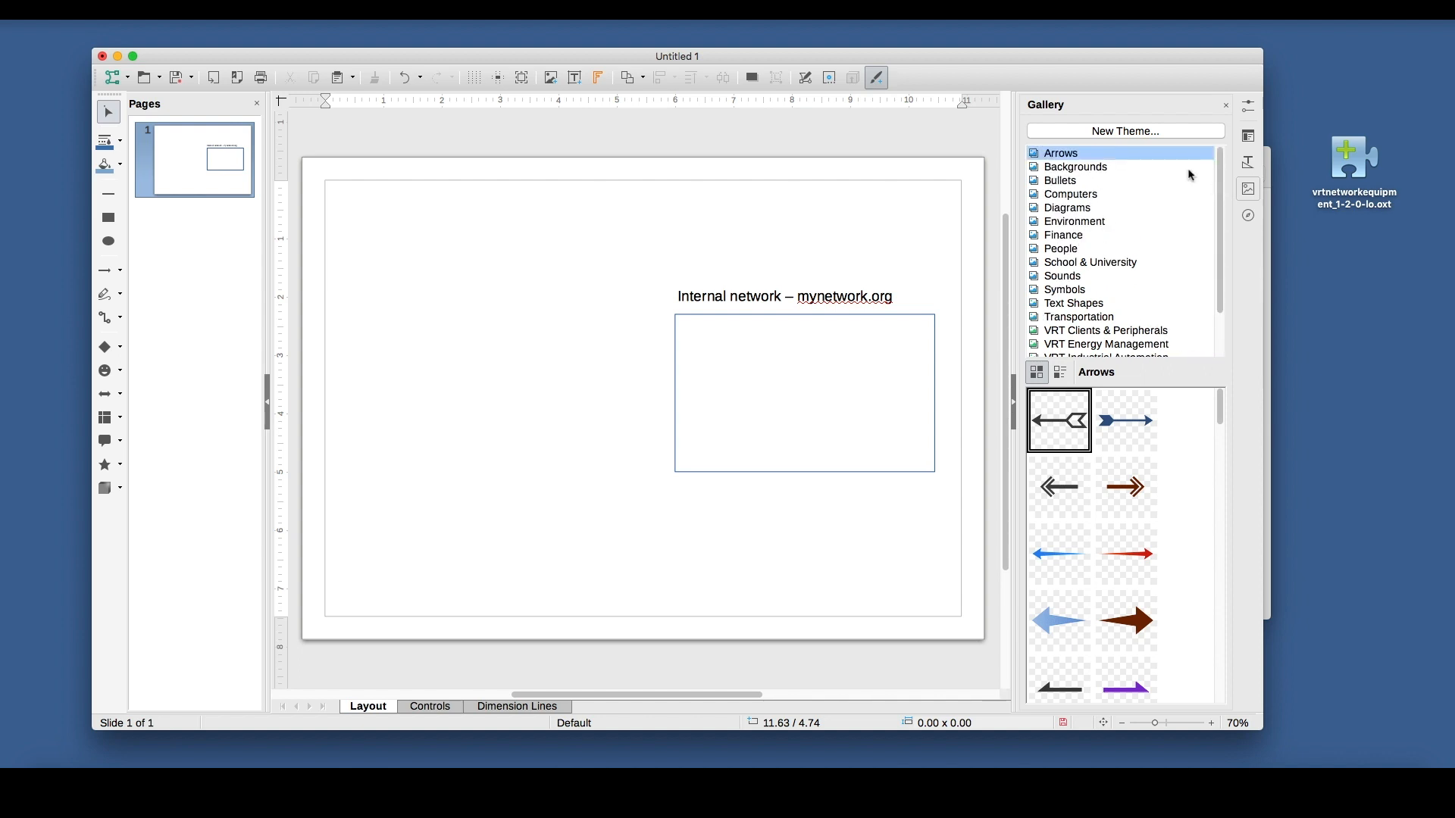
pyautogui.click(1076, 171)
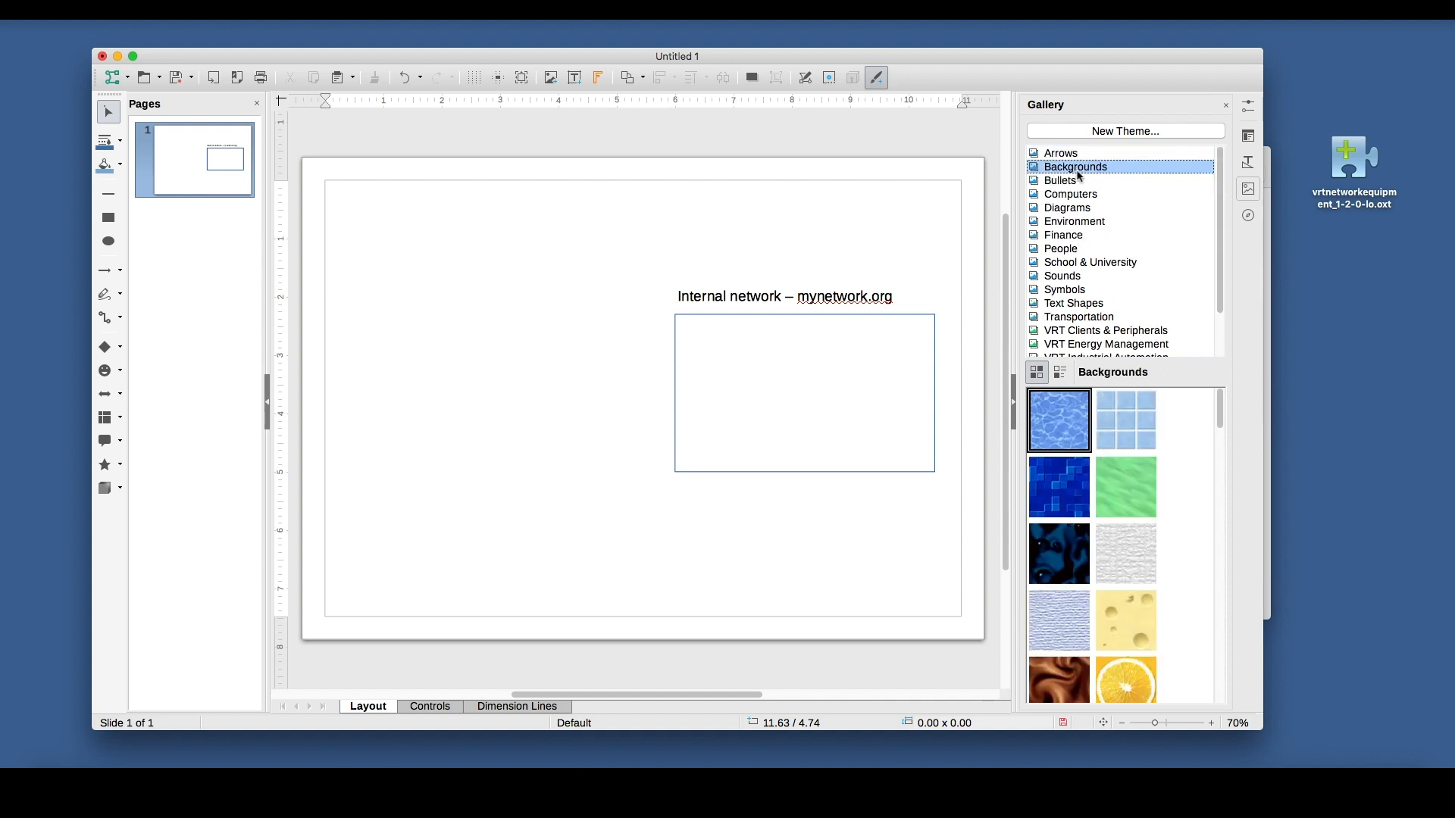
pyautogui.click(1065, 183)
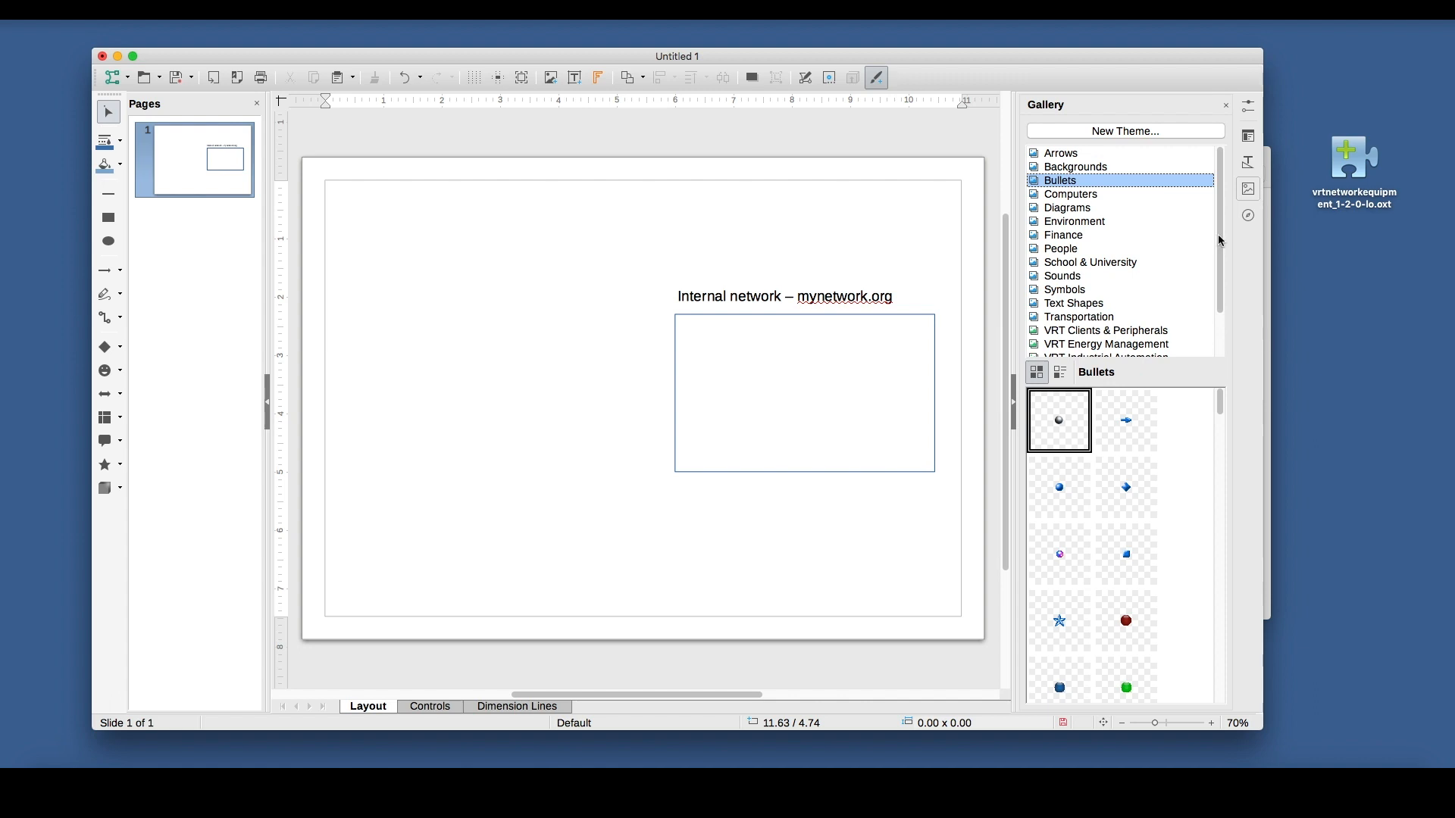
pyautogui.moveTo(1221, 241); pyautogui.dragTo(1217, 288)
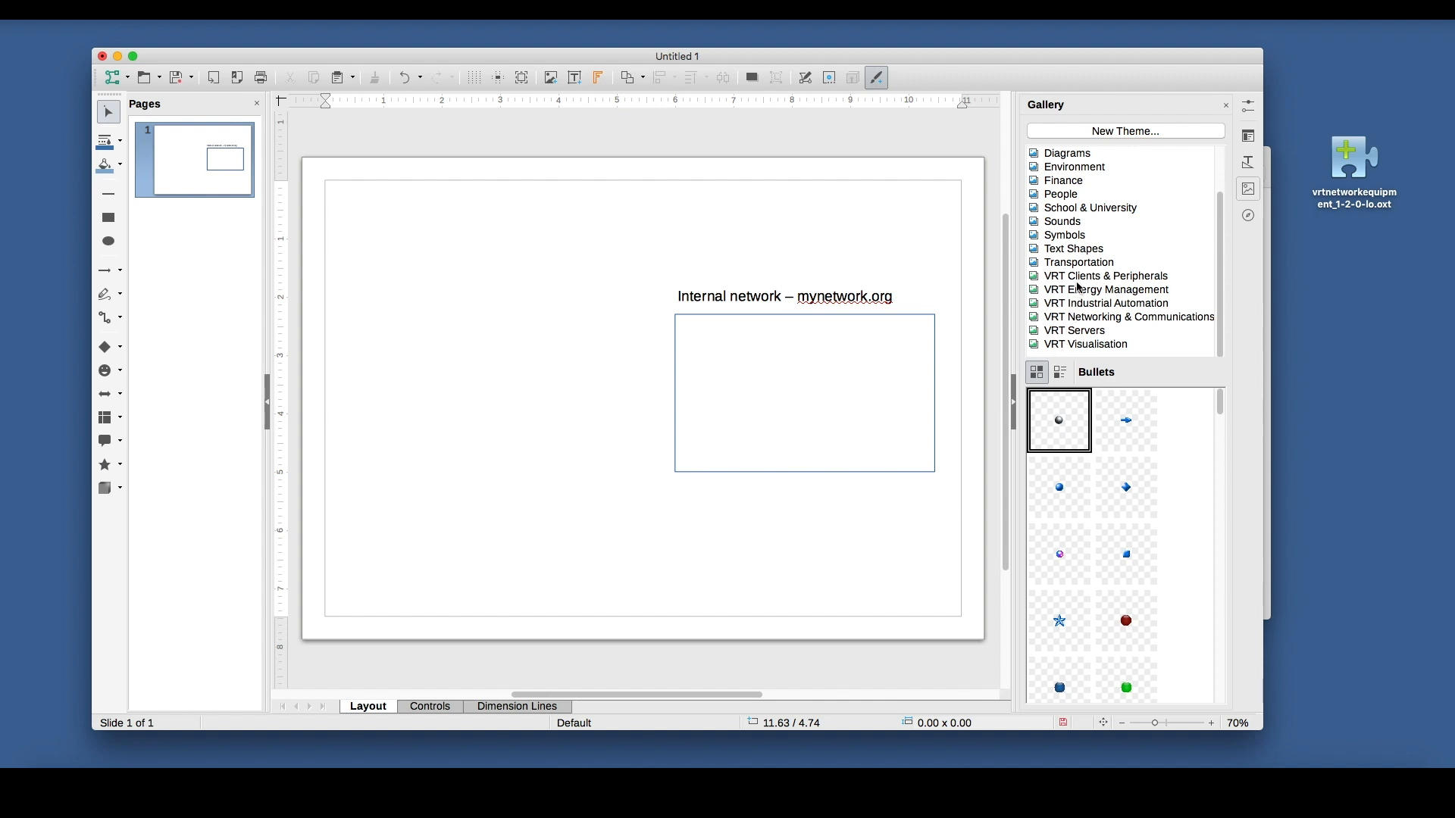
# Place the light grey switch from the VRT Networking & Communications theme on the rectangle's left edge, about 1.38 × 0.91 inches.
pyautogui.click(1083, 317)
pyautogui.moveTo(1218, 520); pyautogui.dragTo(1217, 546)
pyautogui.click(1059, 498)
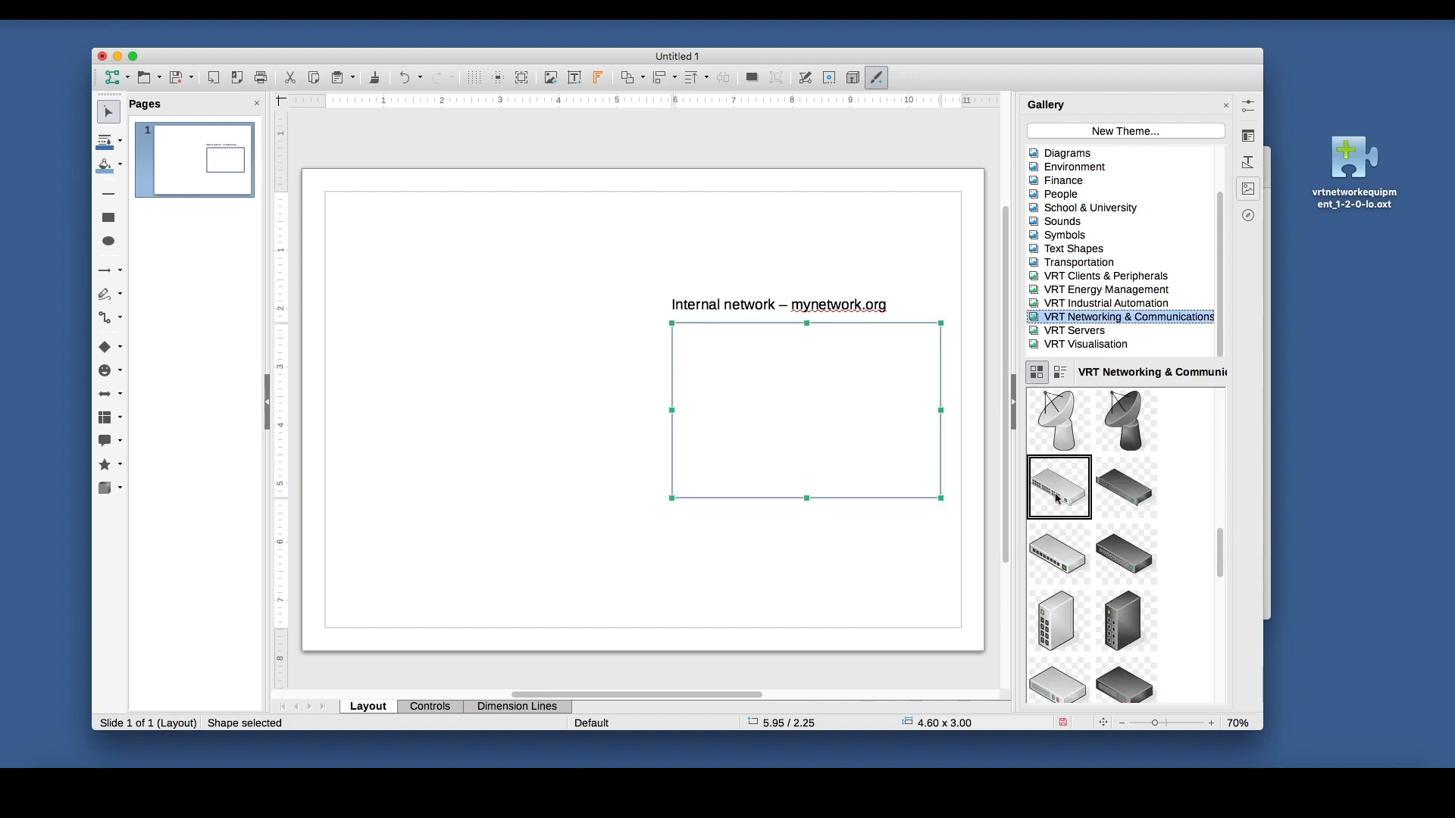
pyautogui.click(1064, 561)
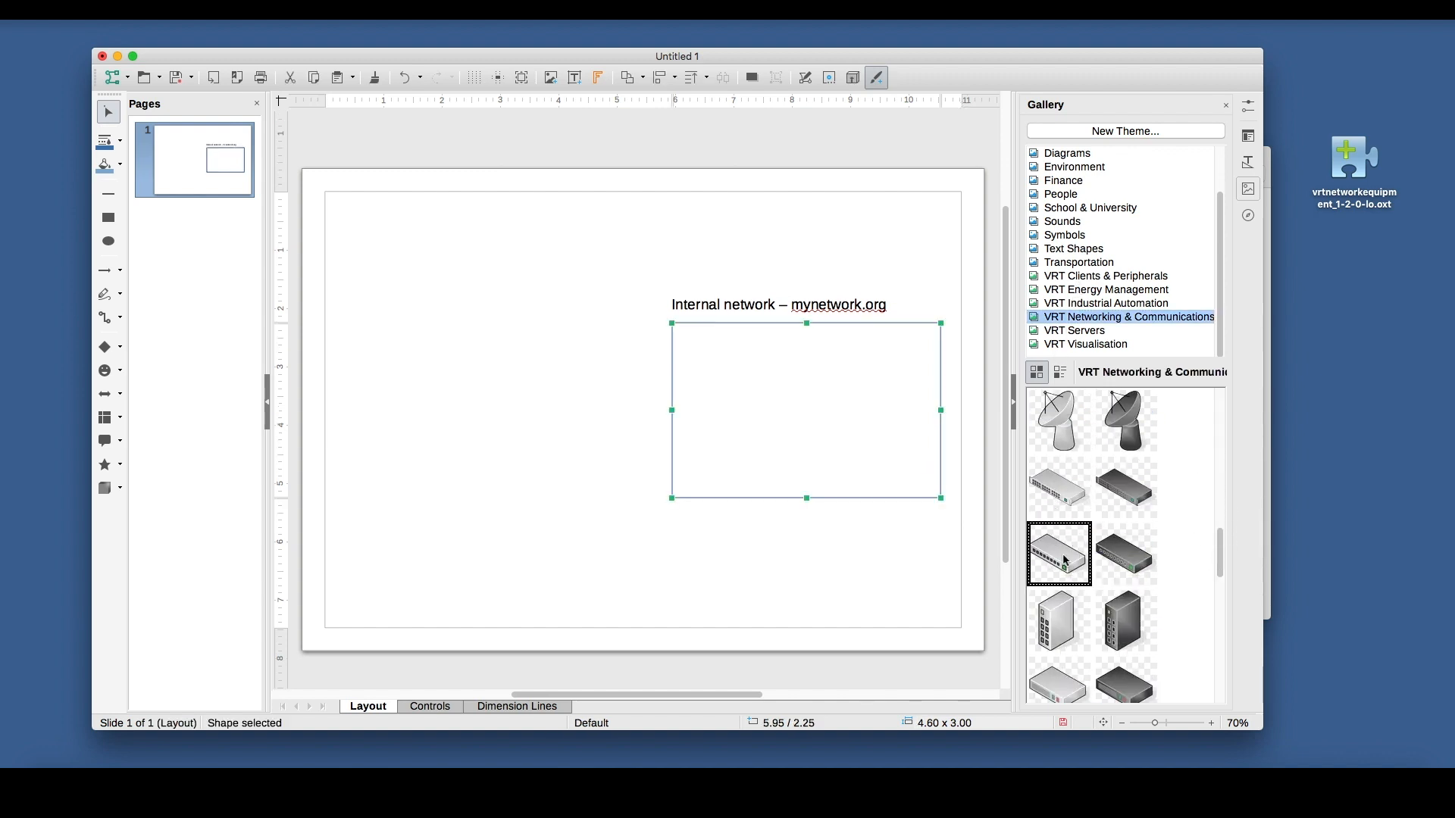
pyautogui.moveTo(1067, 563); pyautogui.dragTo(665, 419)
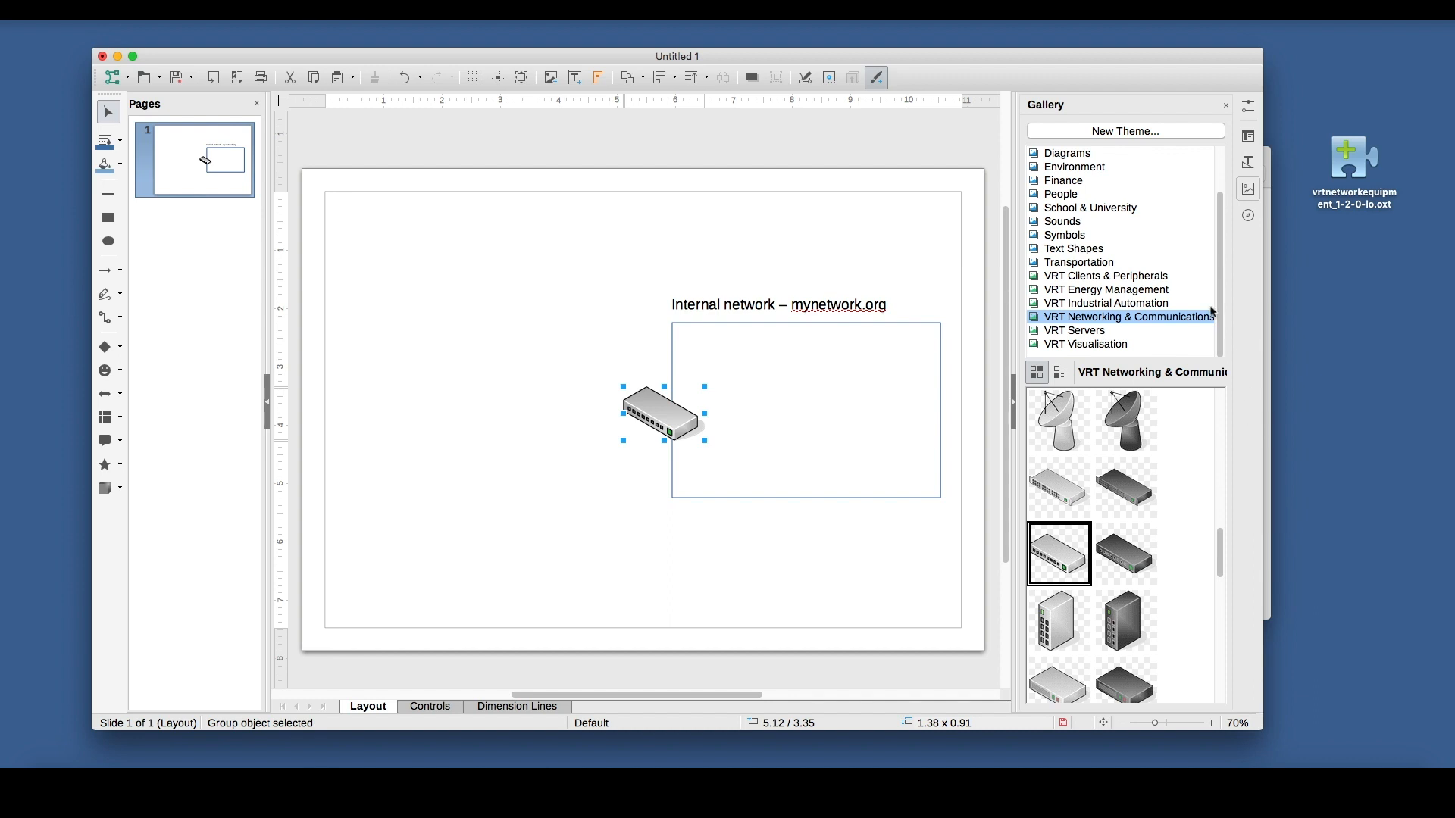
# Place a light grey laptop from the VRT Clients & Peripherals theme left of the switch and shrink it to about 1.10 × 0.86 inches.
pyautogui.click(1138, 278)
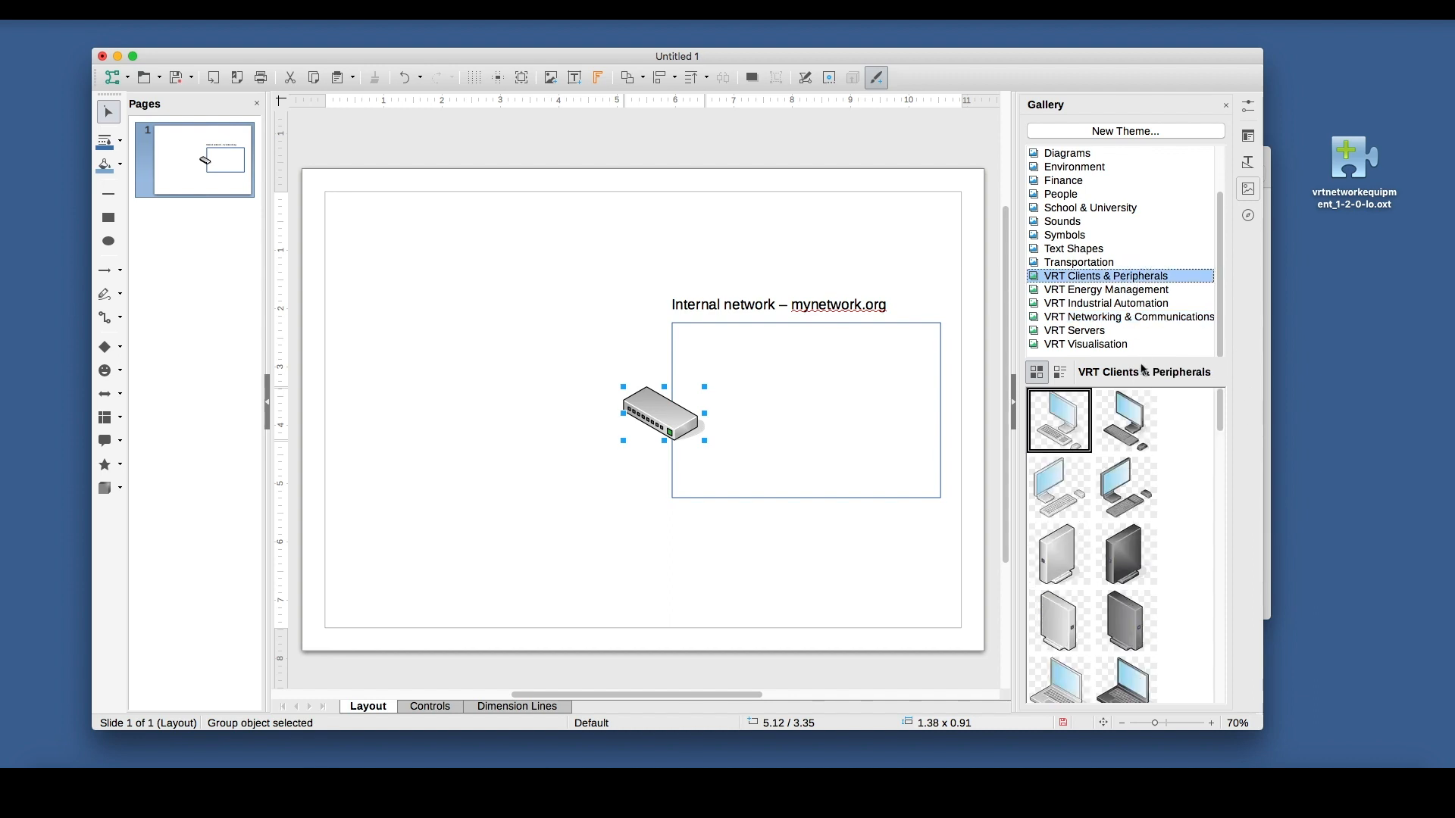
pyautogui.click(1216, 431)
pyautogui.click(1217, 433)
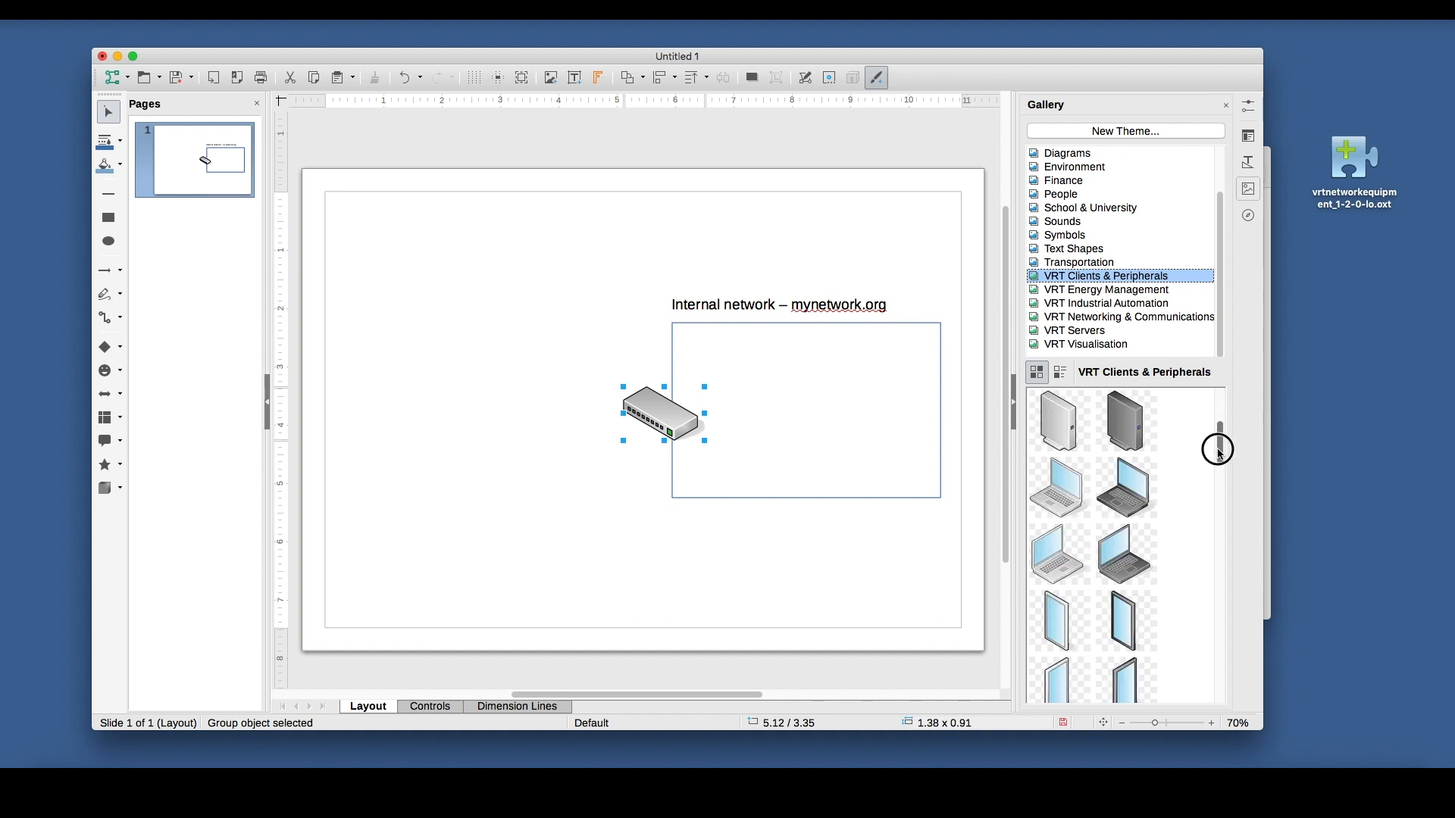
pyautogui.moveTo(1058, 553); pyautogui.dragTo(459, 367)
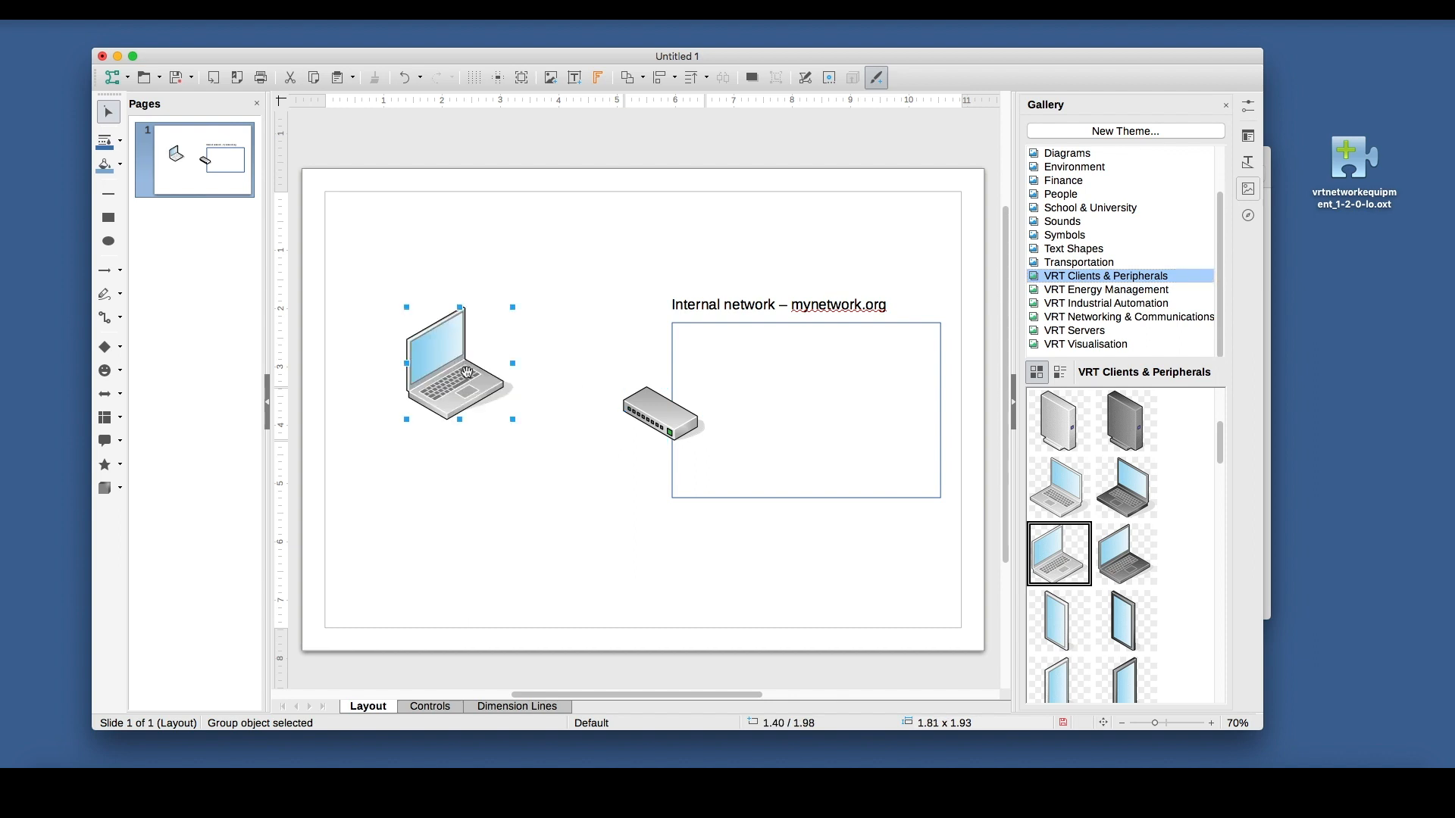
pyautogui.moveTo(514, 308); pyautogui.dragTo(478, 364)
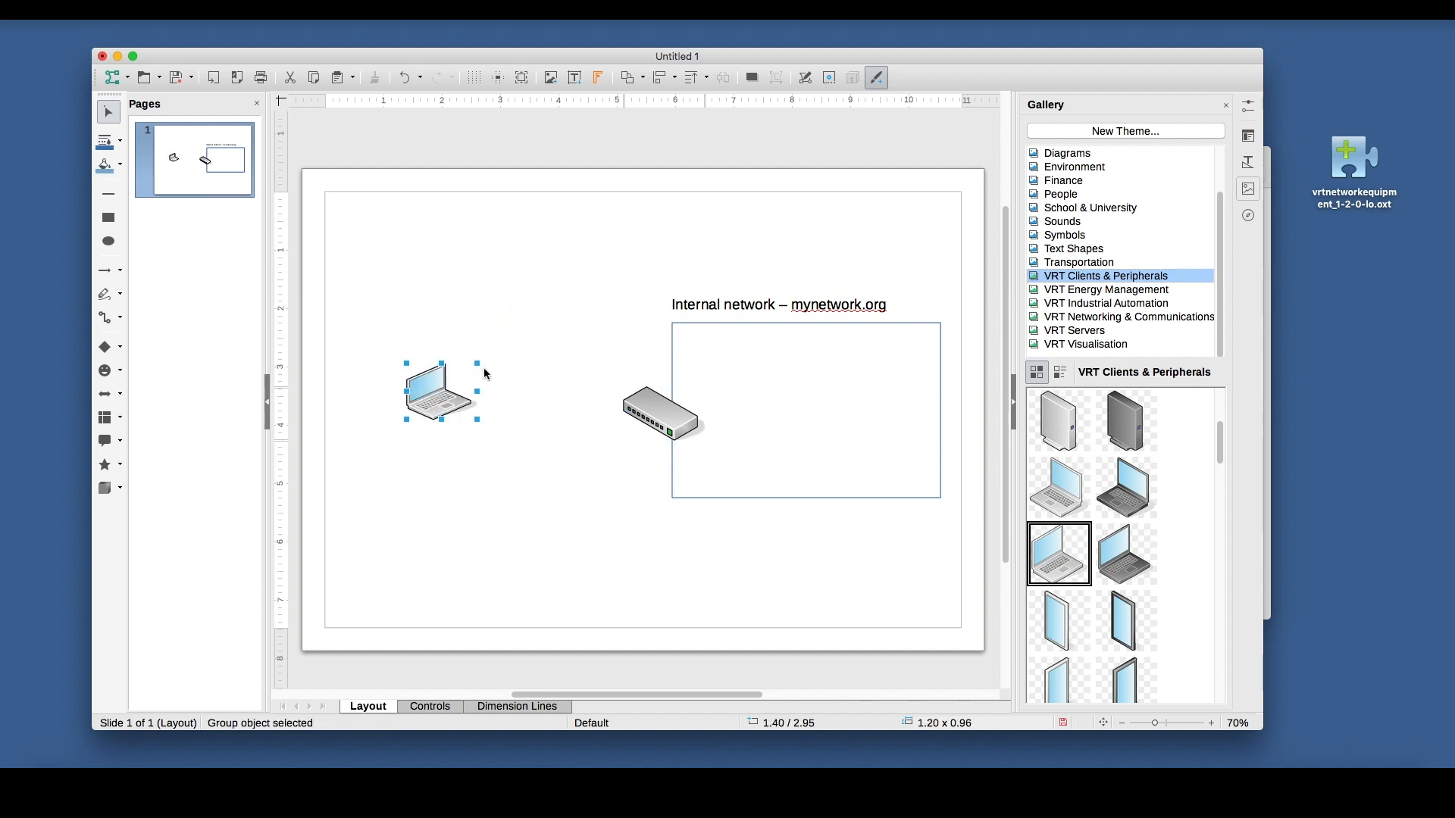
pyautogui.moveTo(477, 362); pyautogui.dragTo(472, 370)
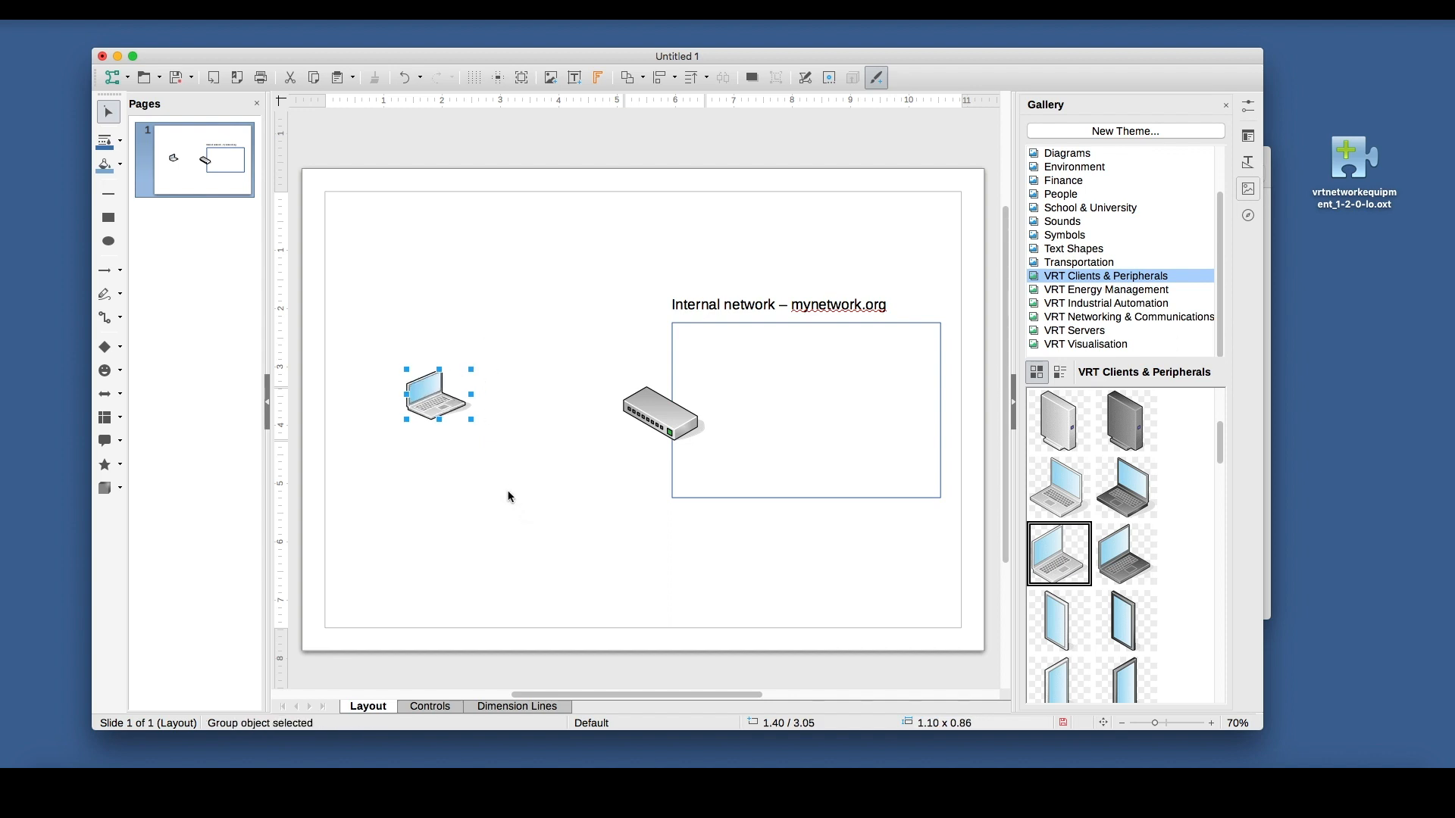
pyautogui.click(509, 497)
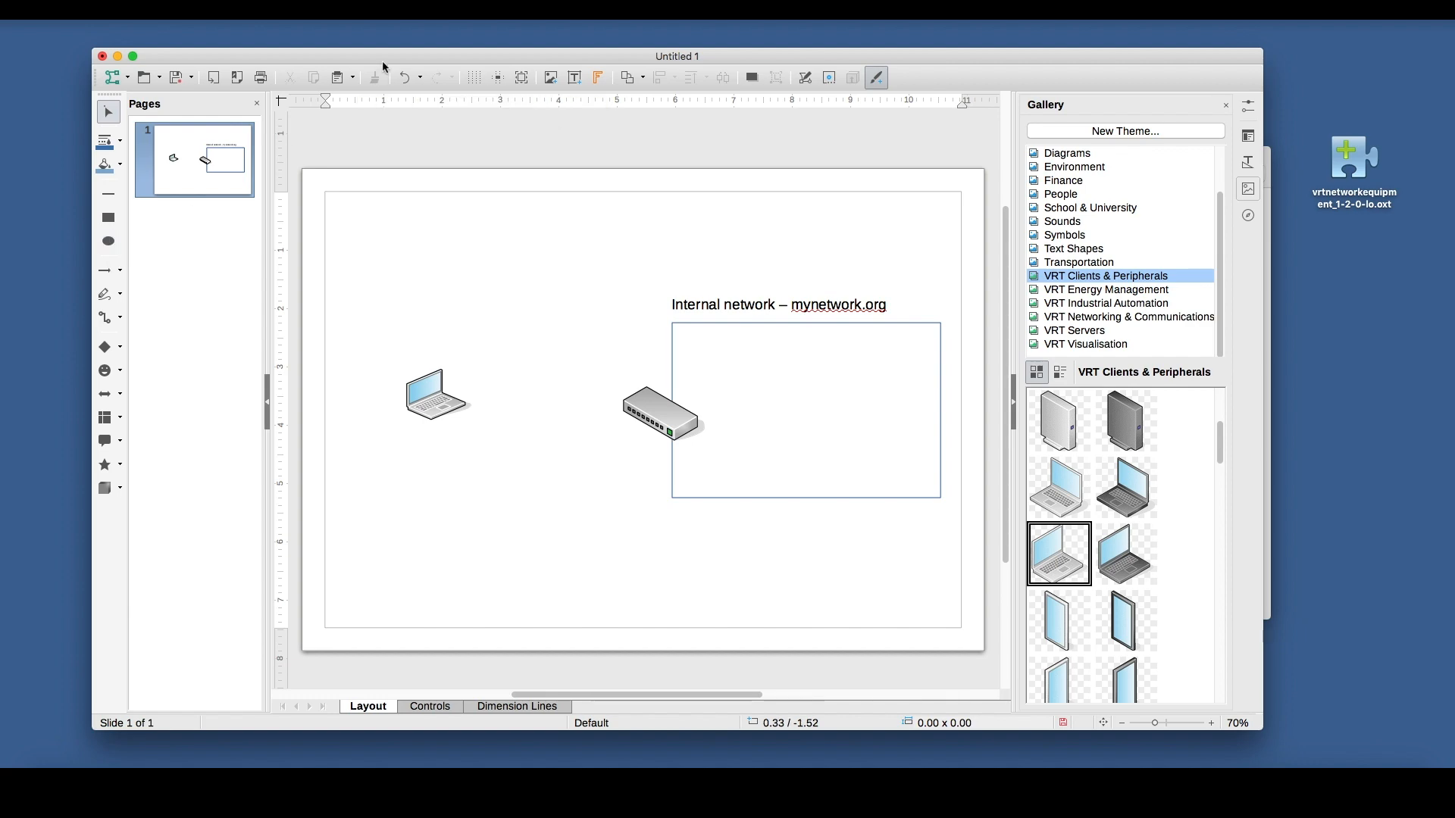
# Draw a small ellipse about 0.15 × 0.20 inches just below the laptop's right corner and fill it with red.
pyautogui.moveTo(383, 58)
pyautogui.mouseDown()
pyautogui.moveTo(790, 428)
pyautogui.moveTo(439, 32)
pyautogui.moveTo(432, 69)
pyautogui.mouseUp()
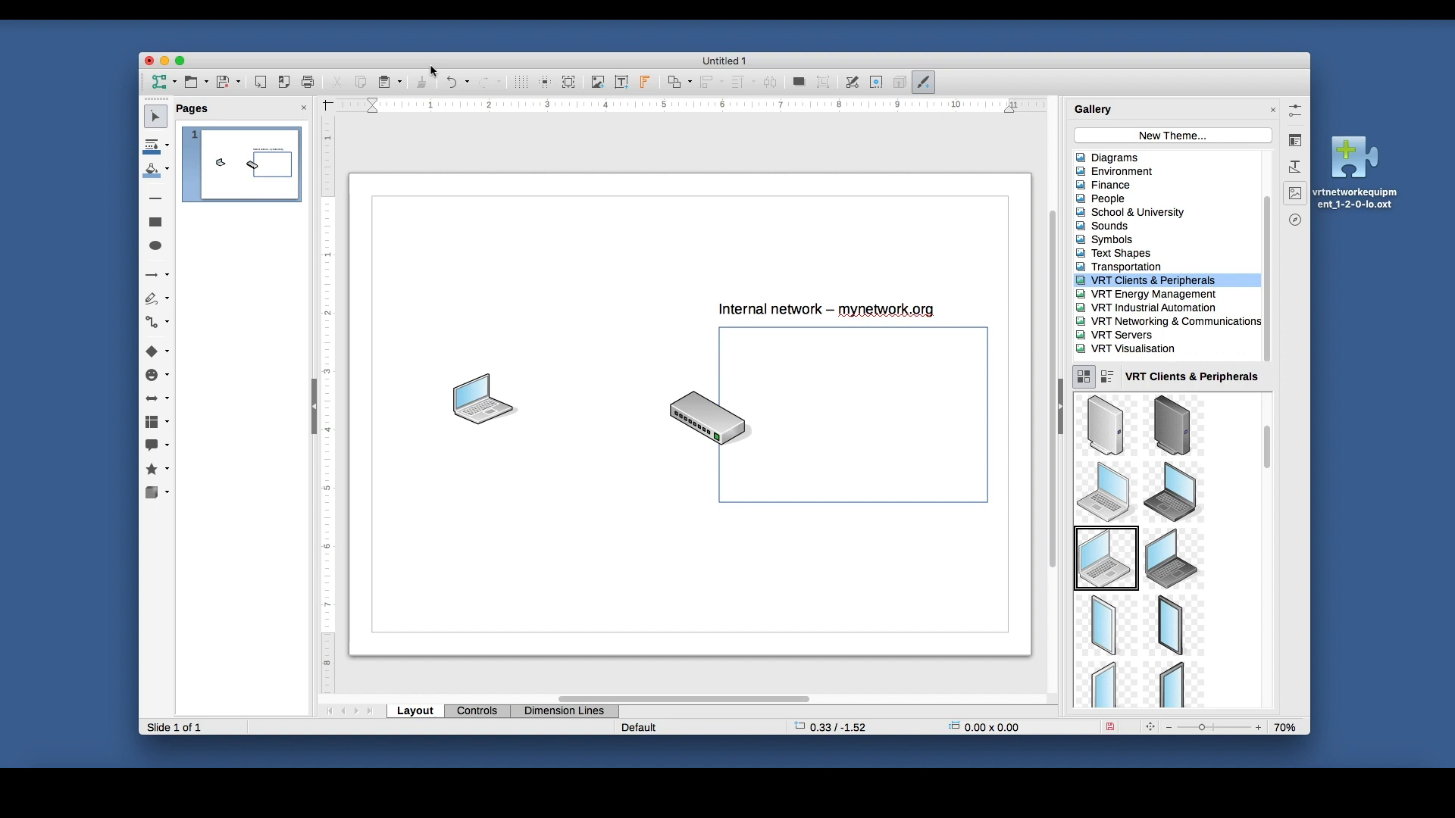
pyautogui.click(155, 246)
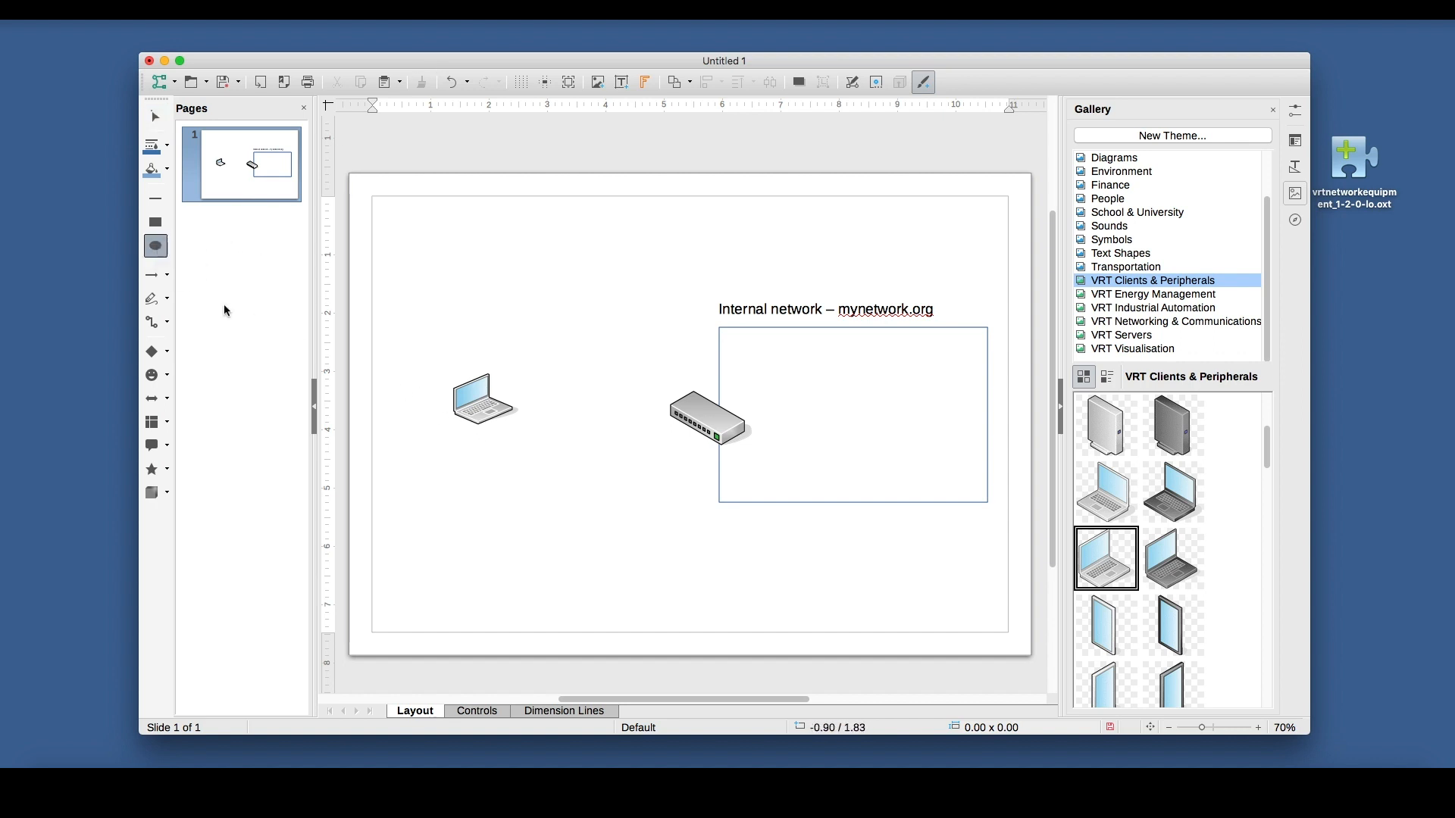
pyautogui.moveTo(508, 436); pyautogui.dragTo(517, 447)
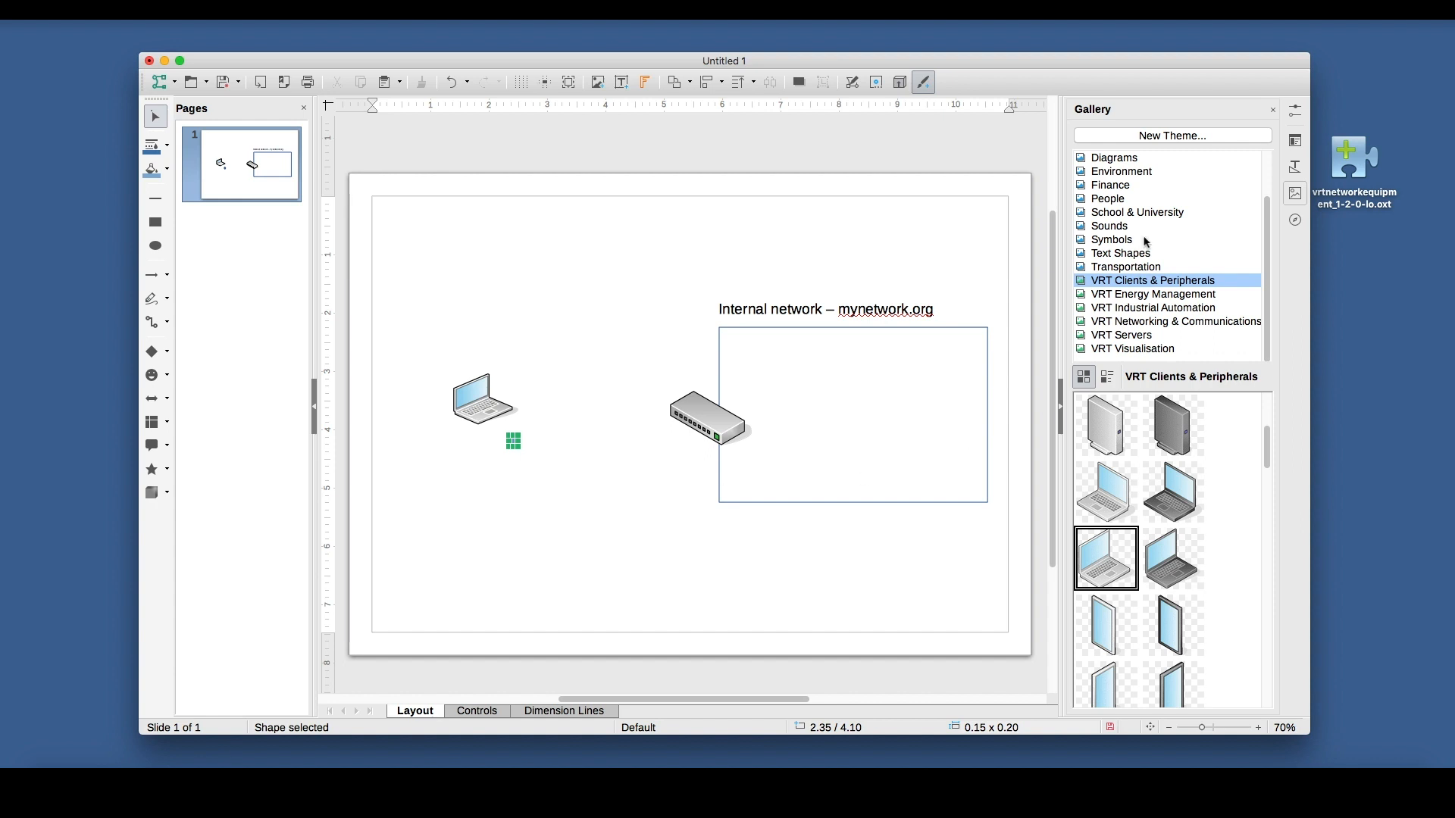
pyautogui.click(1295, 111)
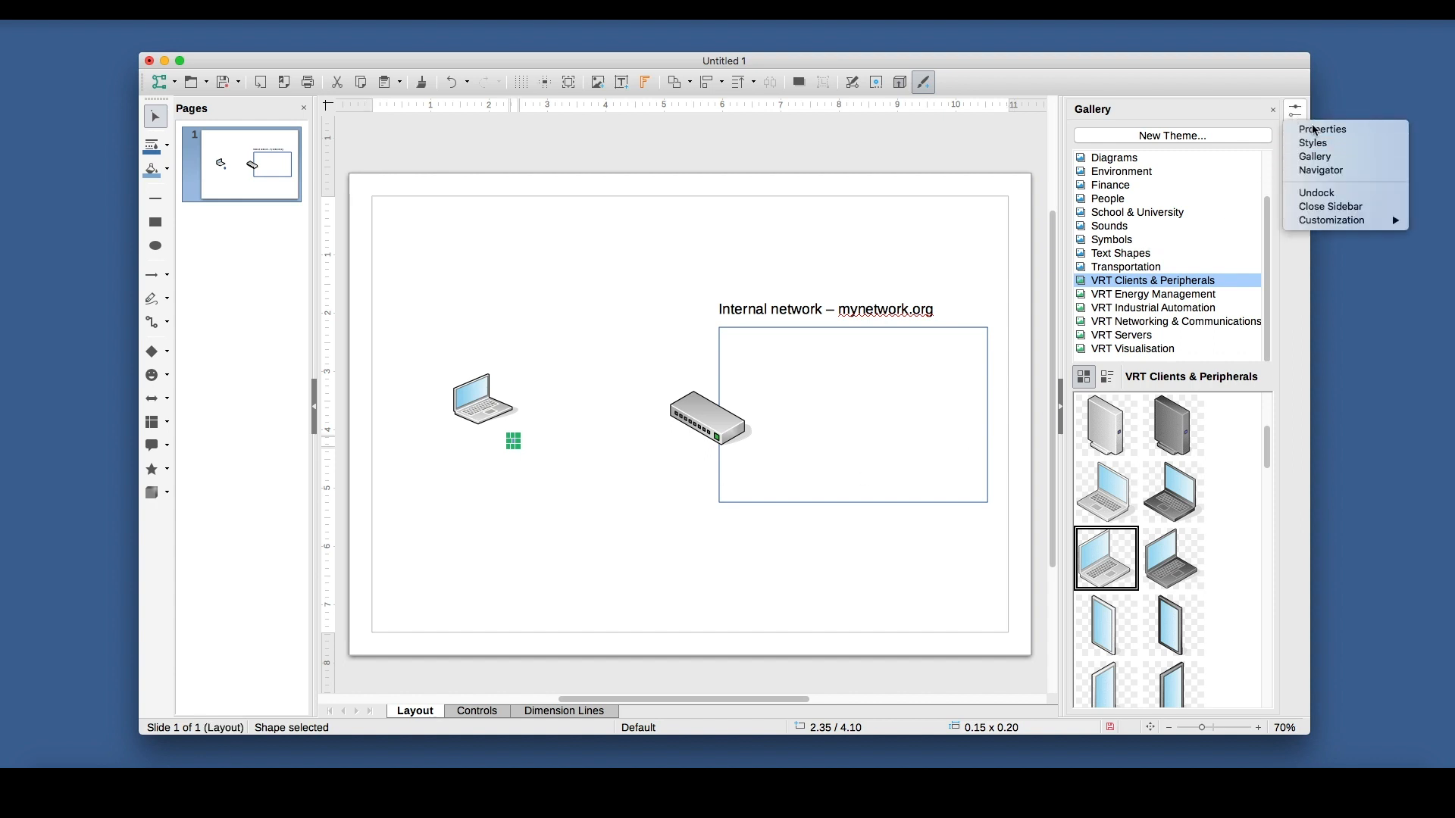
pyautogui.click(1322, 130)
pyautogui.click(1196, 312)
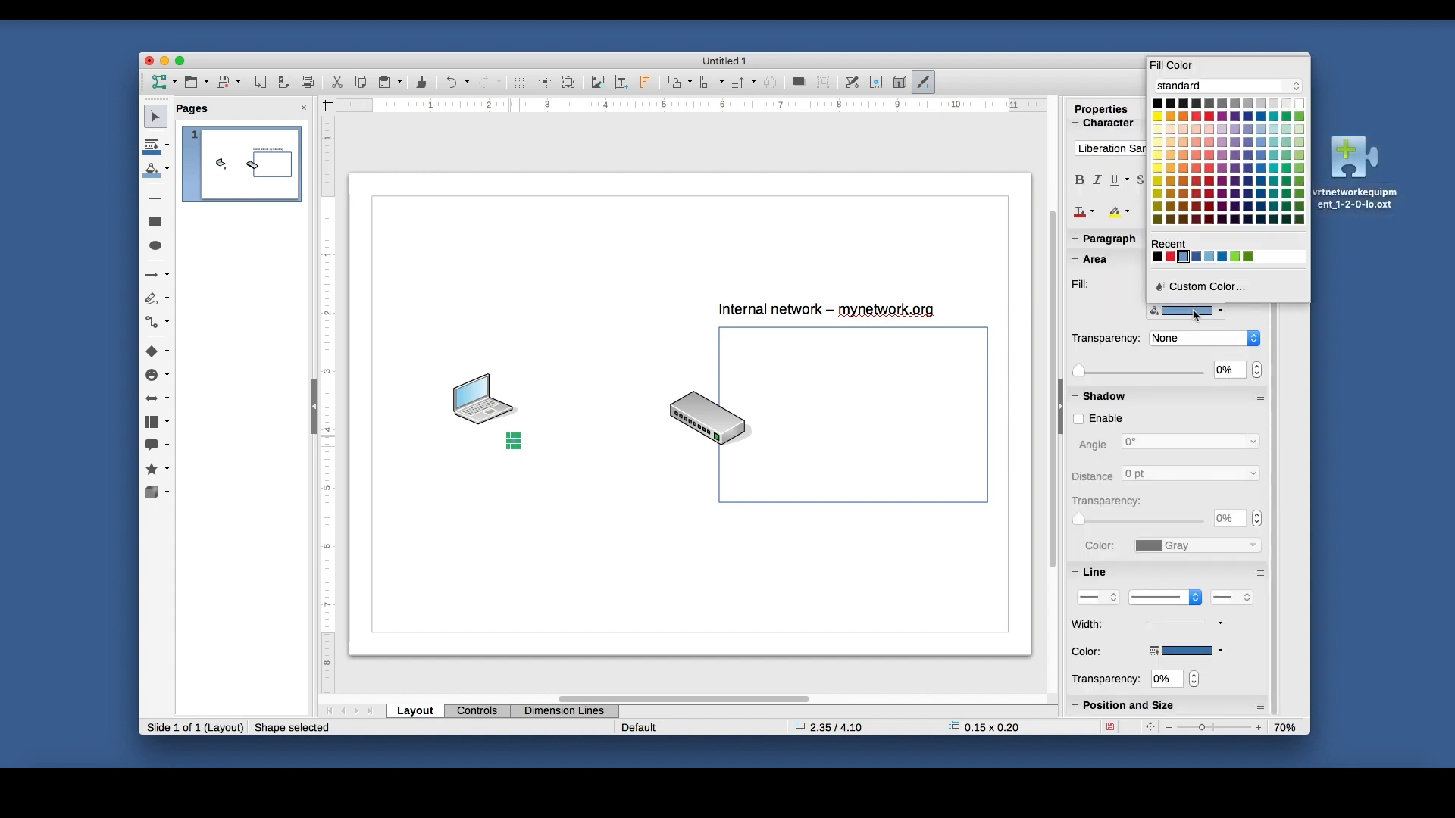
pyautogui.click(1197, 117)
pyautogui.click(565, 505)
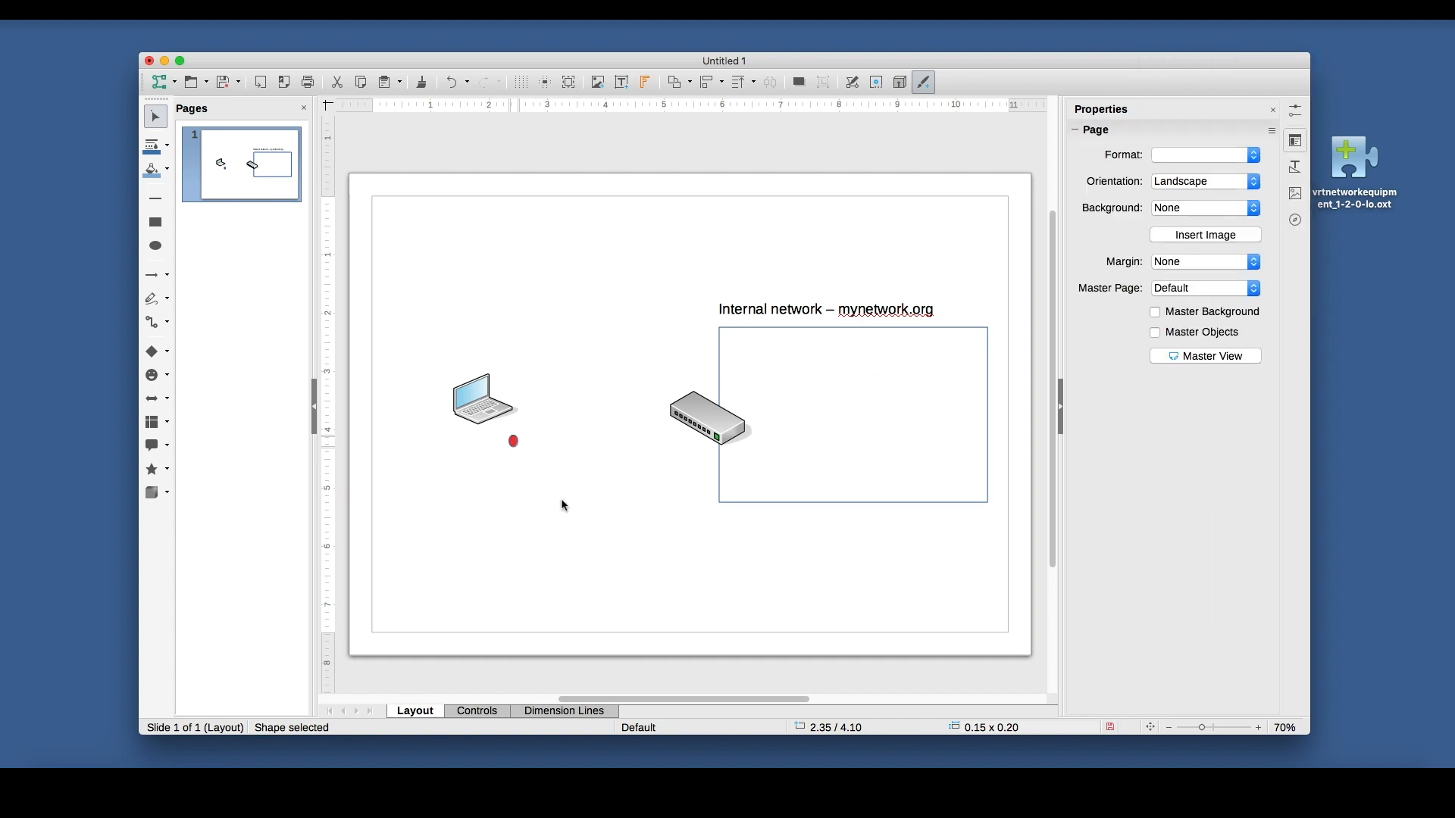
# Widen the red ellipse into a circle about 0.20 × 0.20 inches and move it slightly closer beneath the laptop.
pyautogui.click(1207, 728)
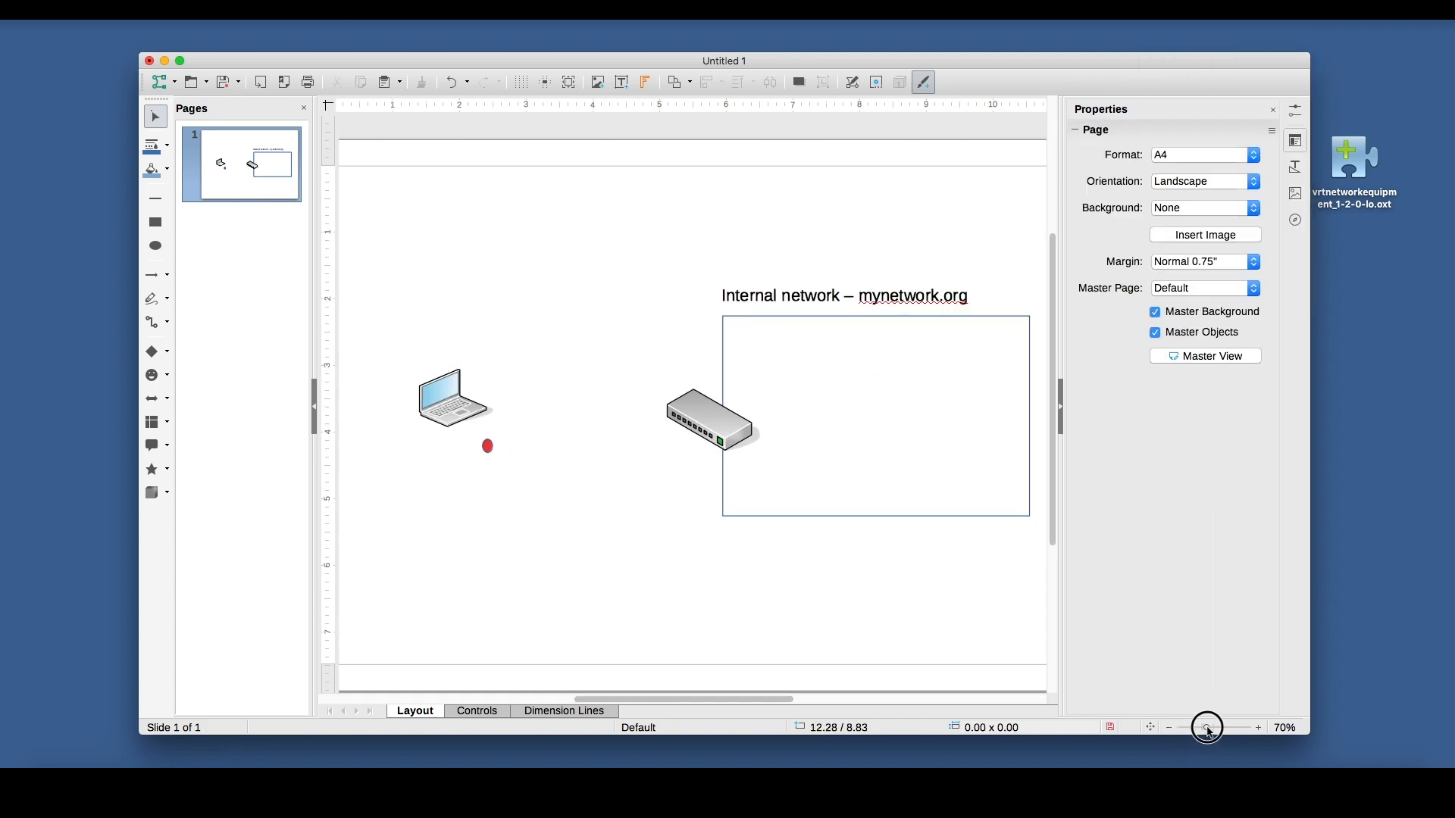
pyautogui.moveTo(1209, 730); pyautogui.dragTo(1213, 728)
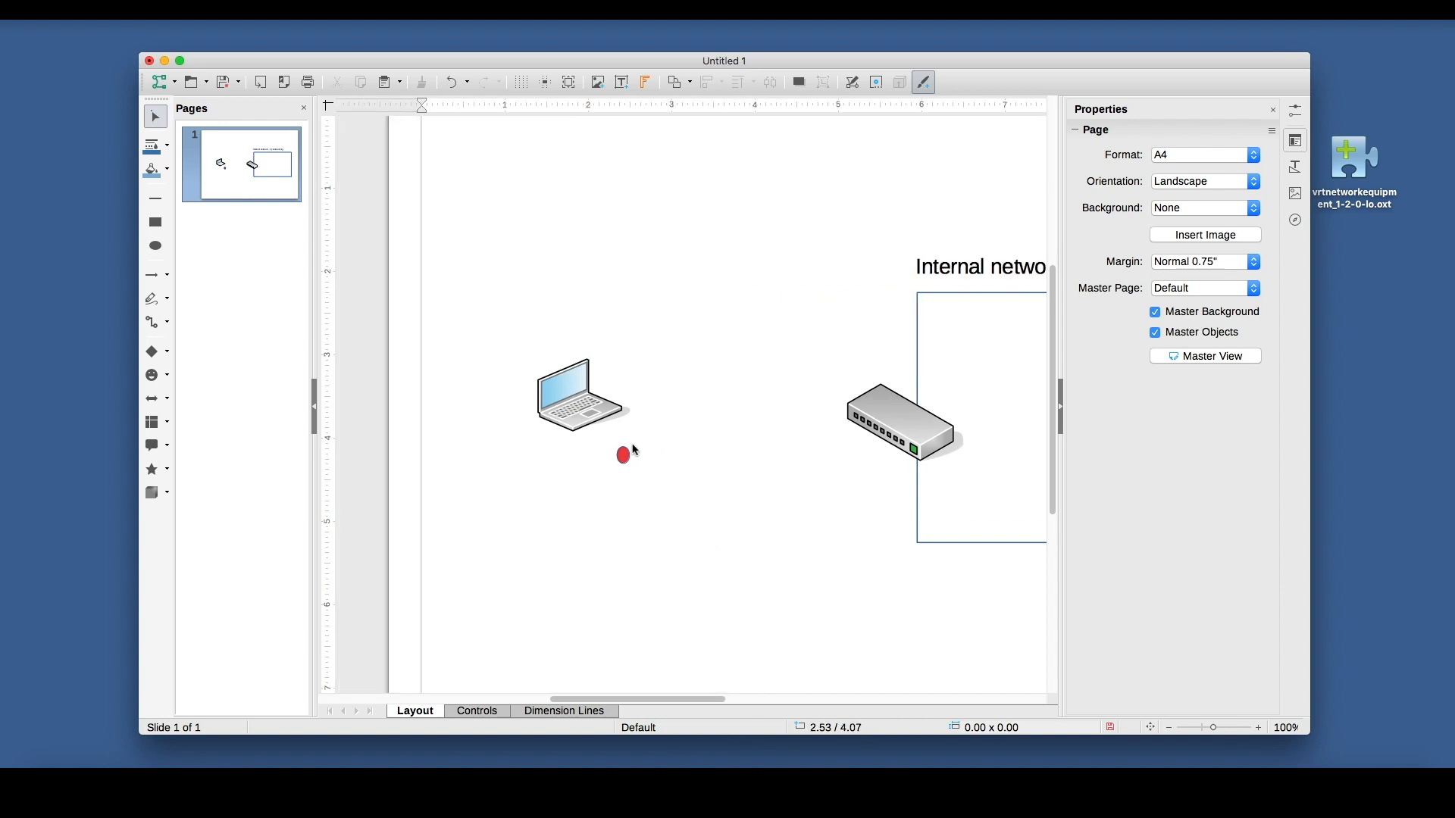
pyautogui.click(633, 453)
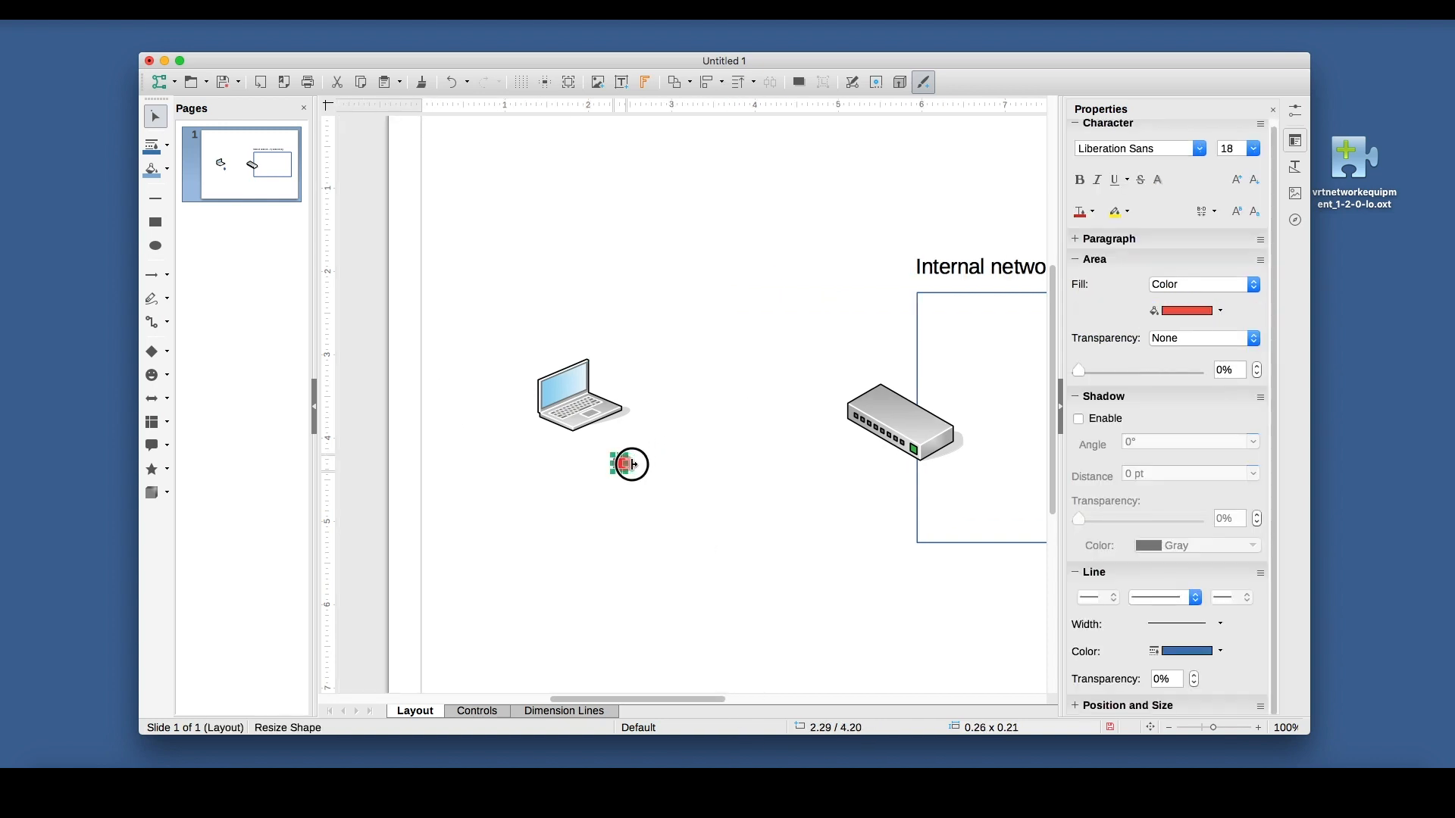
pyautogui.click(674, 524)
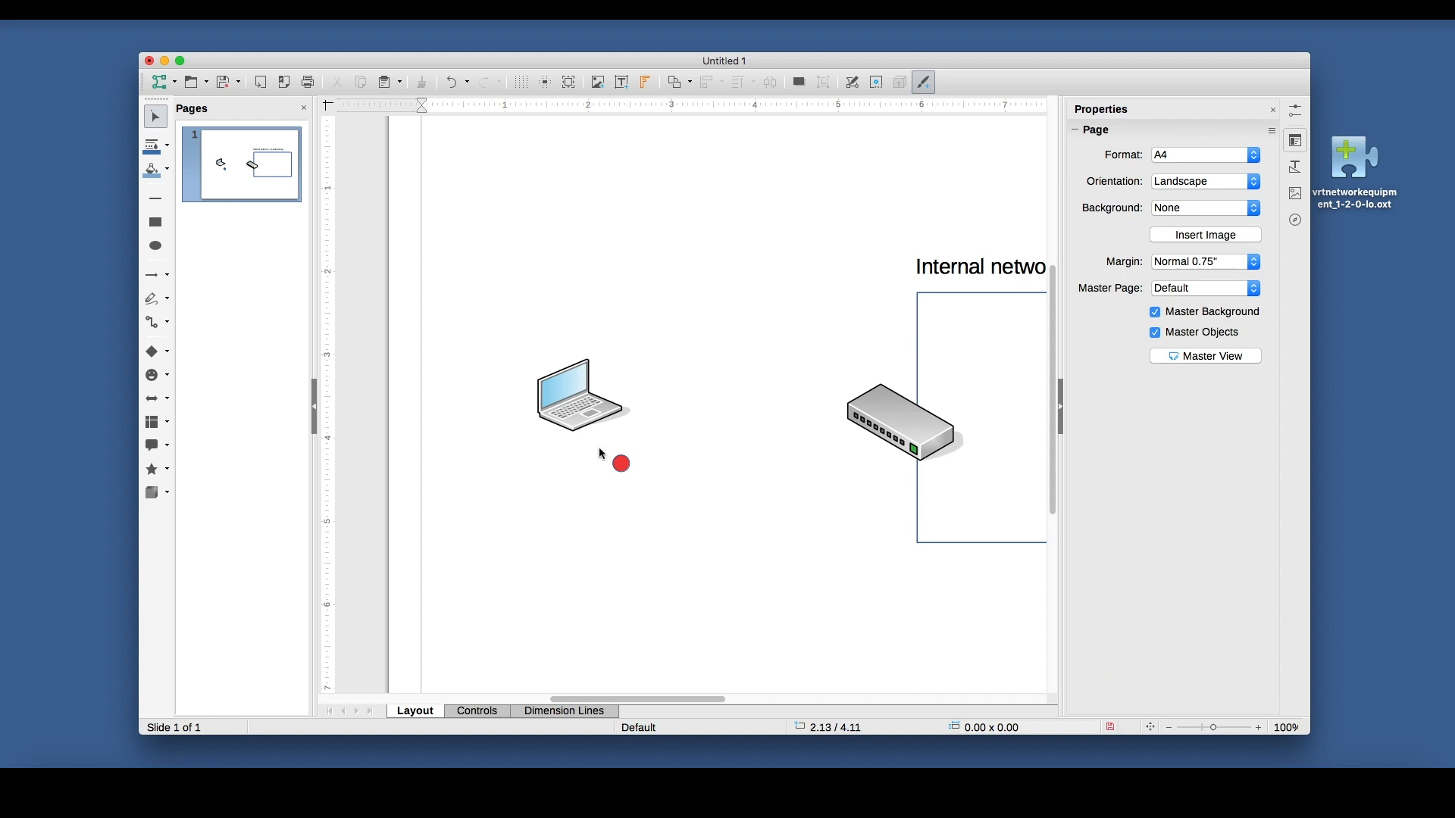
pyautogui.moveTo(619, 463)
pyautogui.mouseDown()
pyautogui.moveTo(576, 432)
pyautogui.moveTo(604, 455)
pyautogui.mouseUp()
pyautogui.click(605, 488)
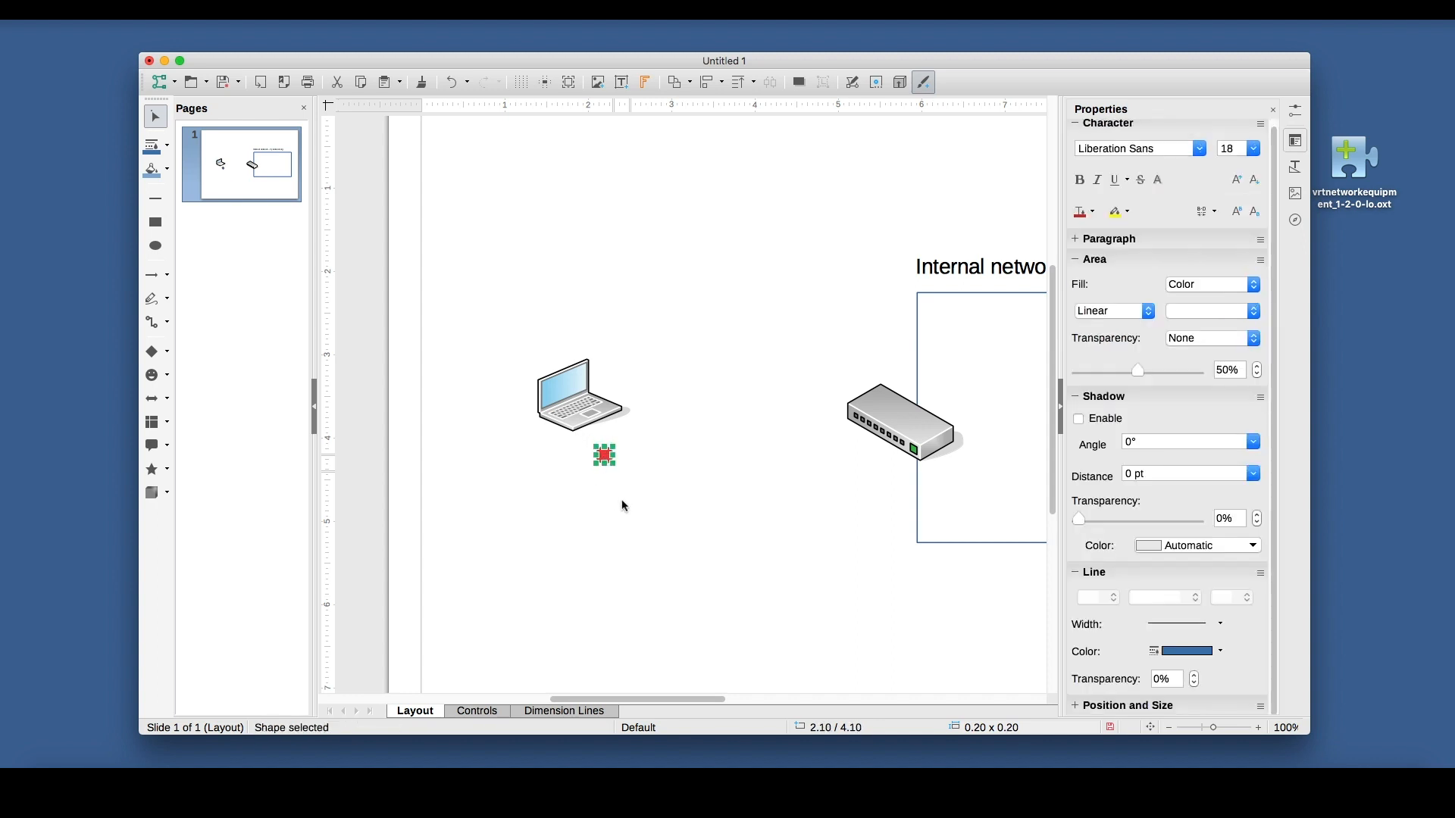
pyautogui.click(626, 504)
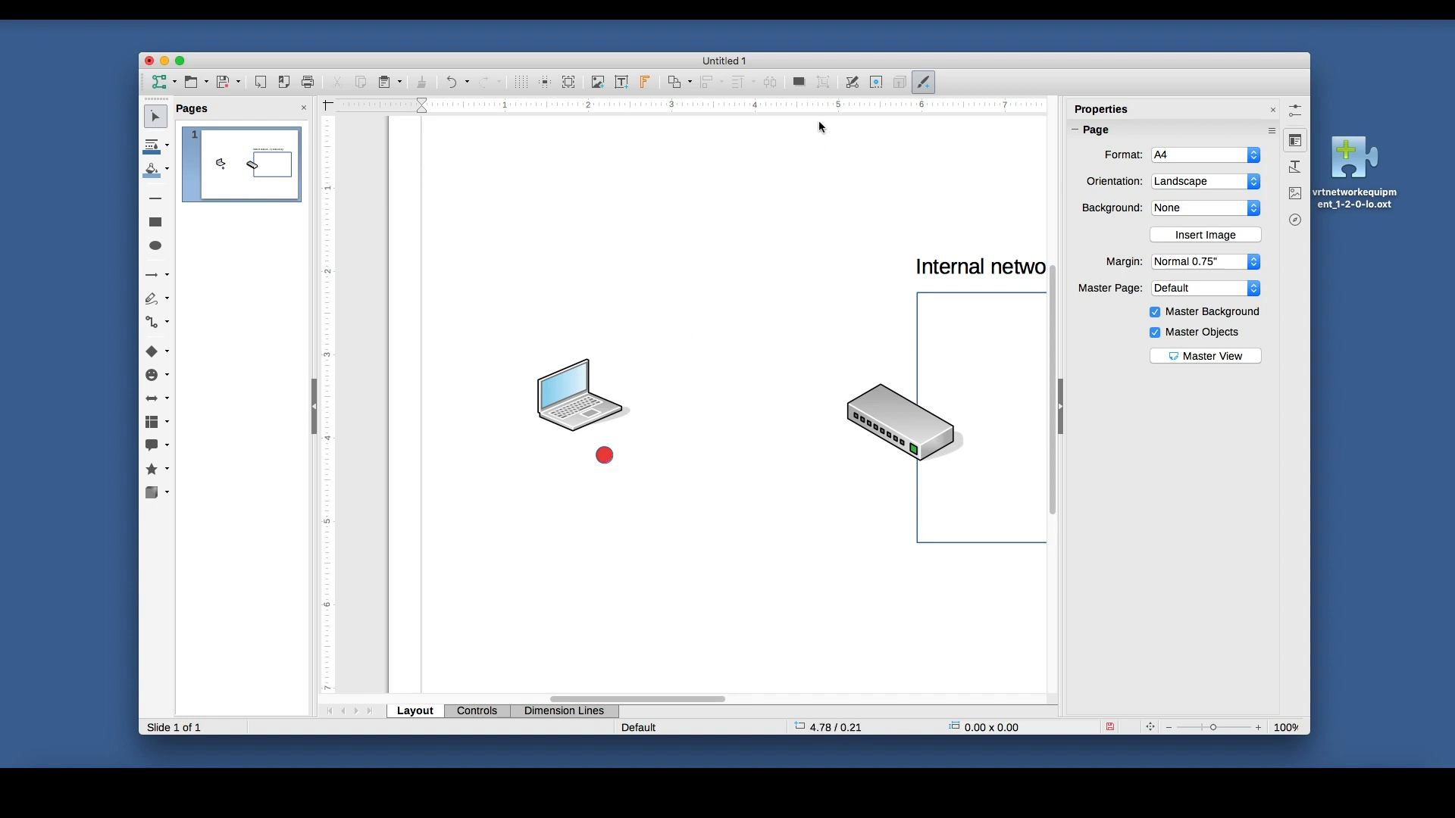
# Add a text box reading "10.0.0.2" and place it just below and to the right of the red circle.
pyautogui.click(621, 82)
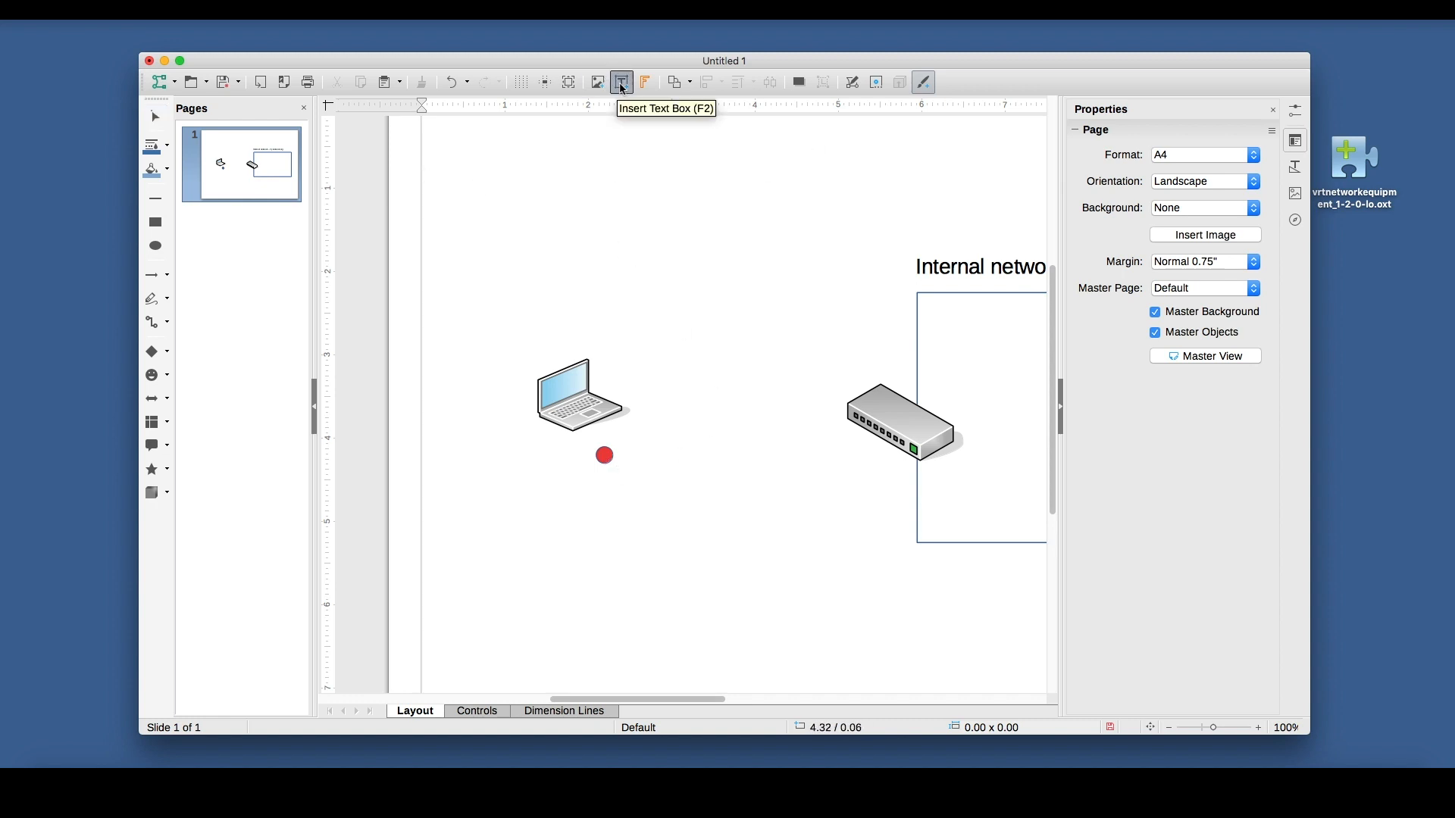
pyautogui.click(619, 471)
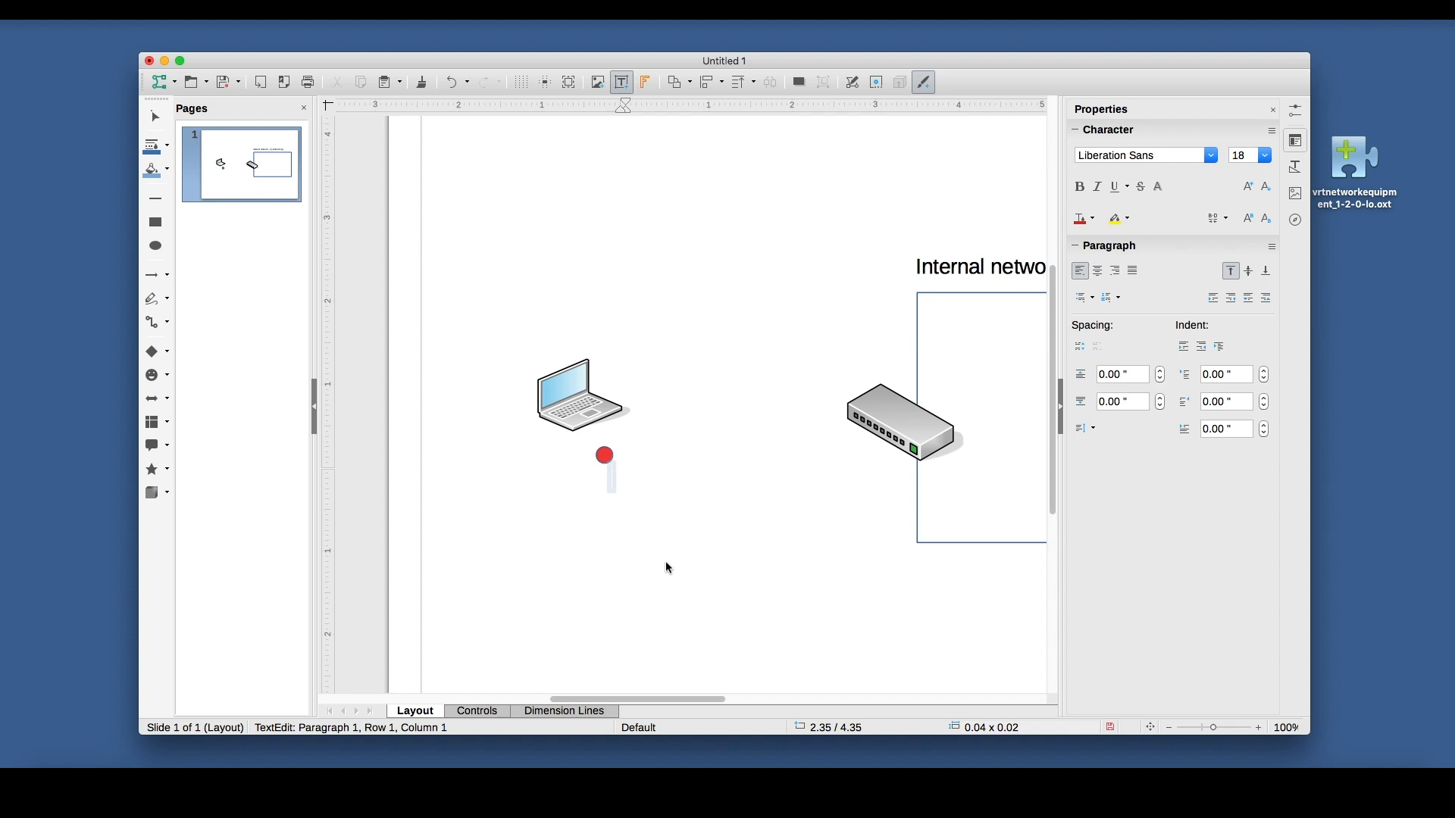
pyautogui.write('10.0.0.2')
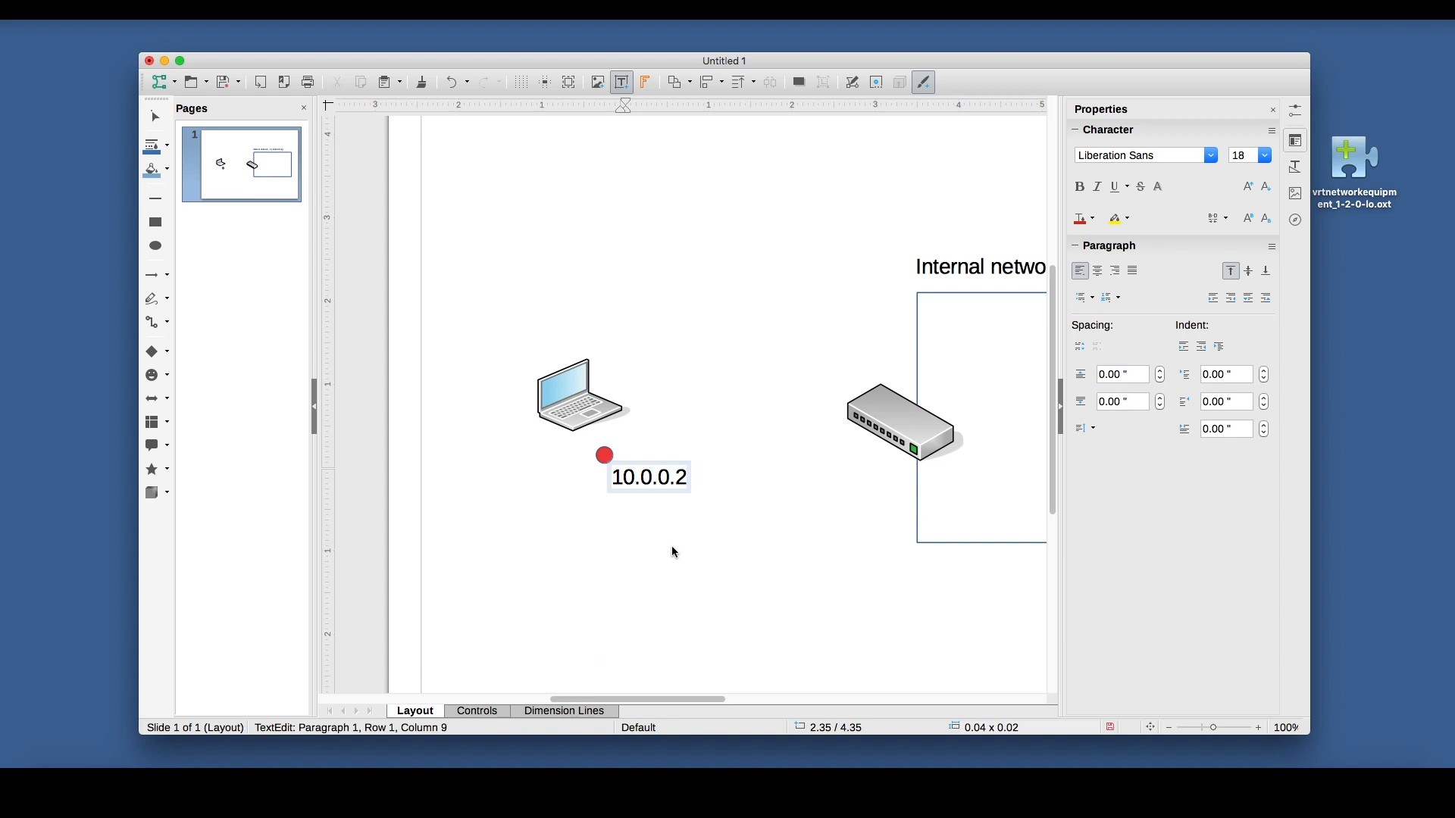
pyautogui.click(675, 551)
pyautogui.click(653, 480)
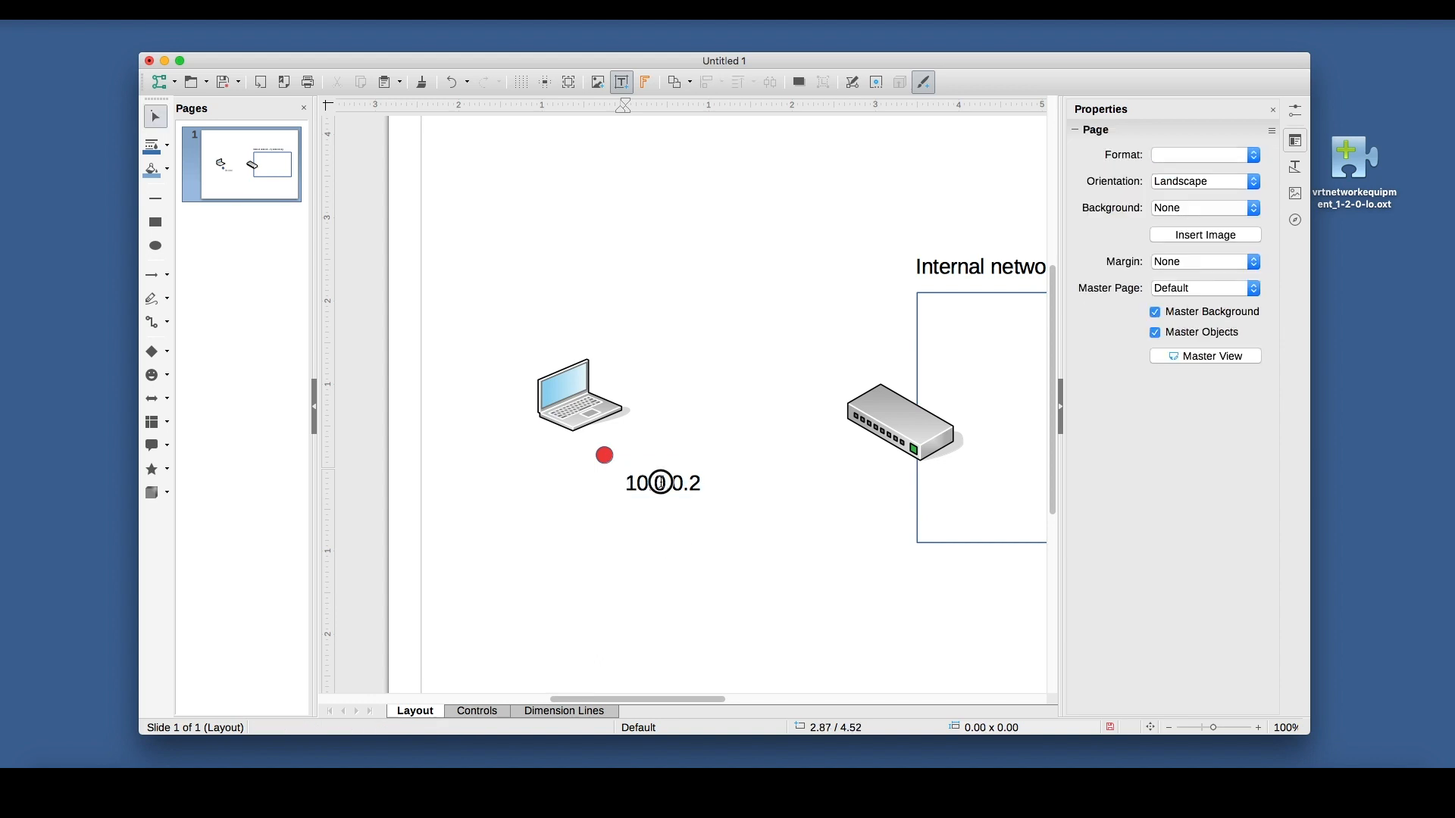
pyautogui.moveTo(674, 469); pyautogui.dragTo(659, 459)
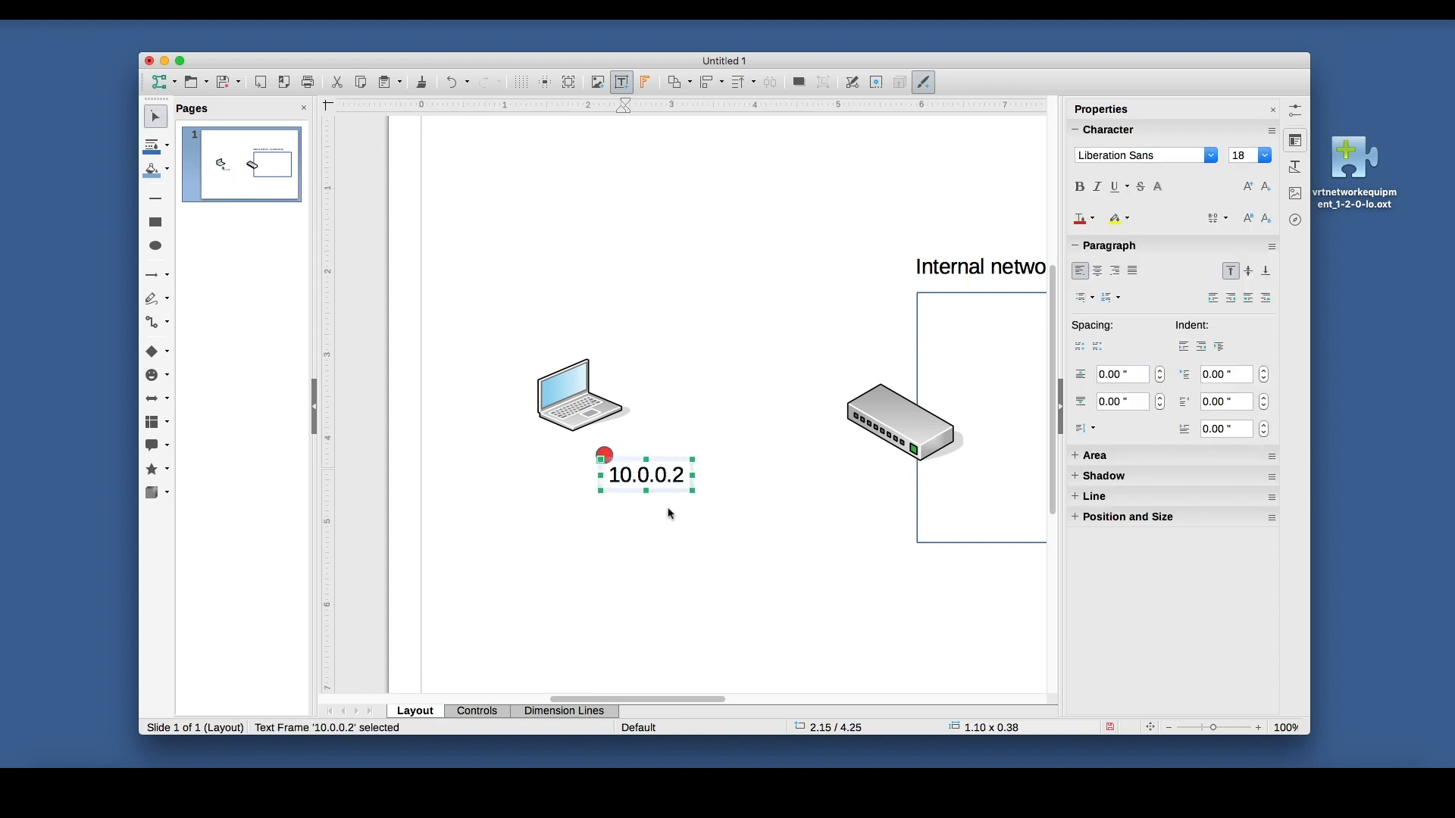
# Move the red circle and its address label together onto the laptop's lower edge, and group them with the laptop.
pyautogui.click(735, 523)
pyautogui.moveTo(735, 523); pyautogui.dragTo(578, 436)
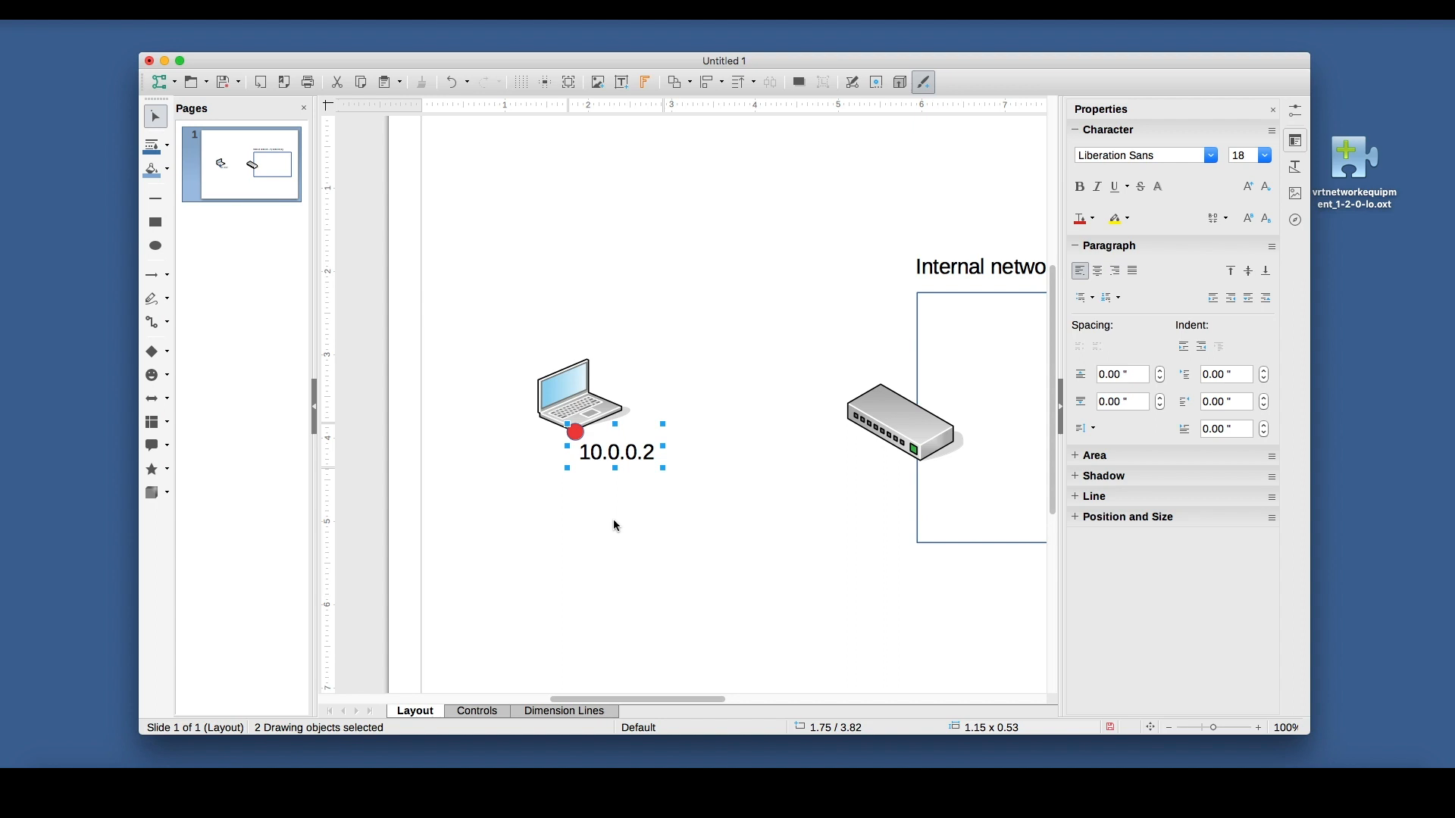
pyautogui.click(617, 524)
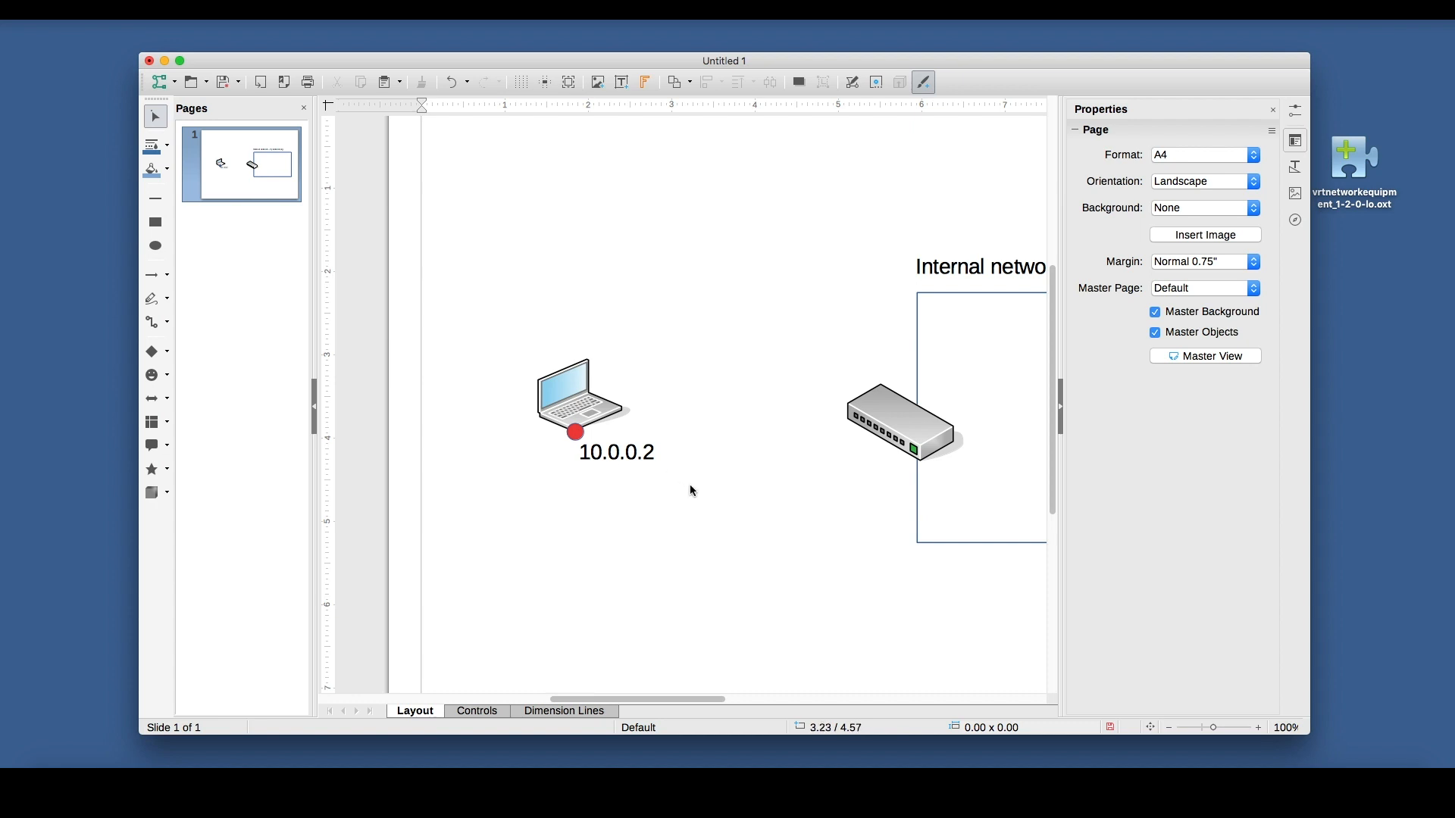
pyautogui.moveTo(688, 485); pyautogui.dragTo(491, 322)
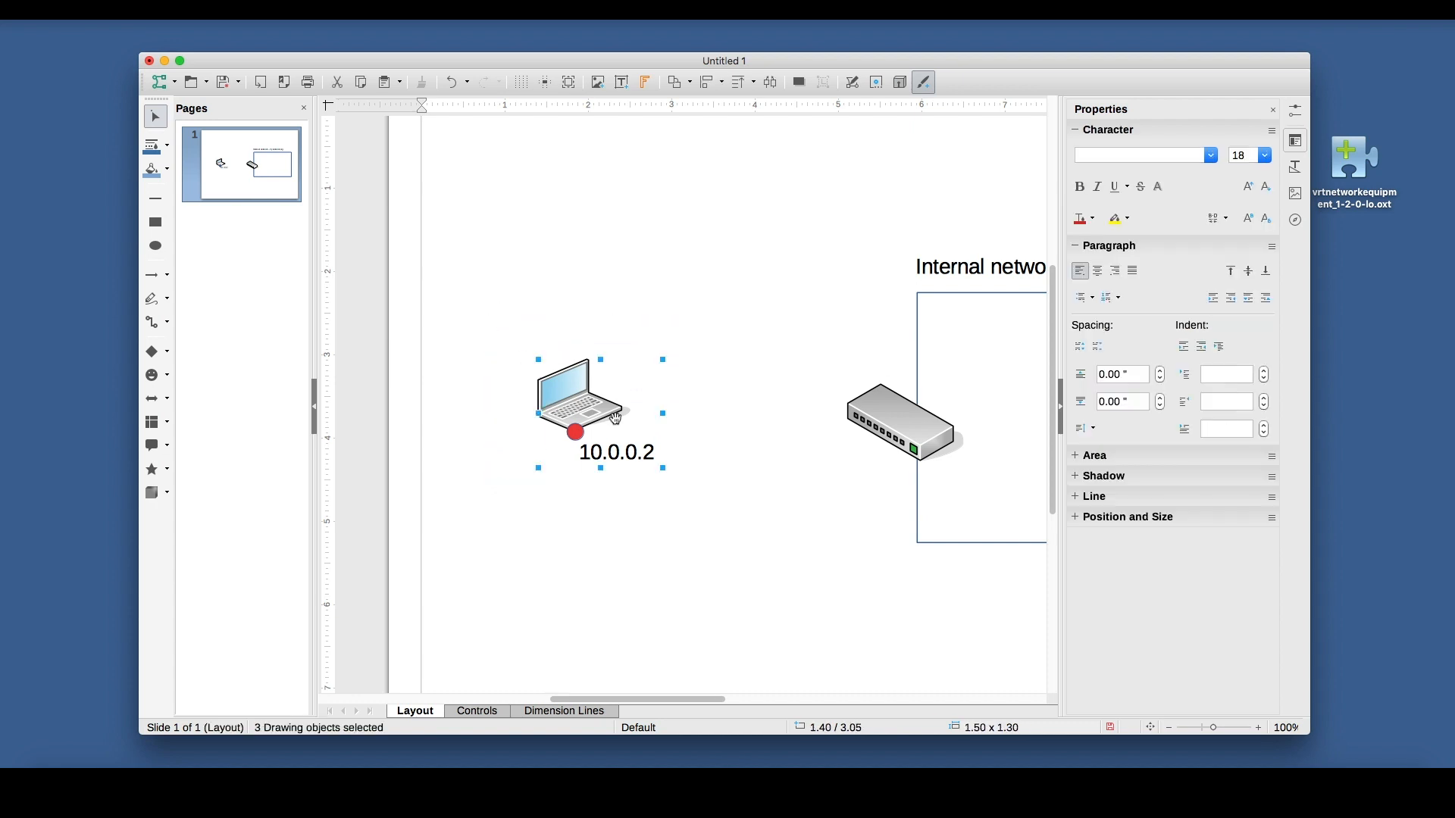
pyautogui.rightClick(604, 417)
pyautogui.click(635, 376)
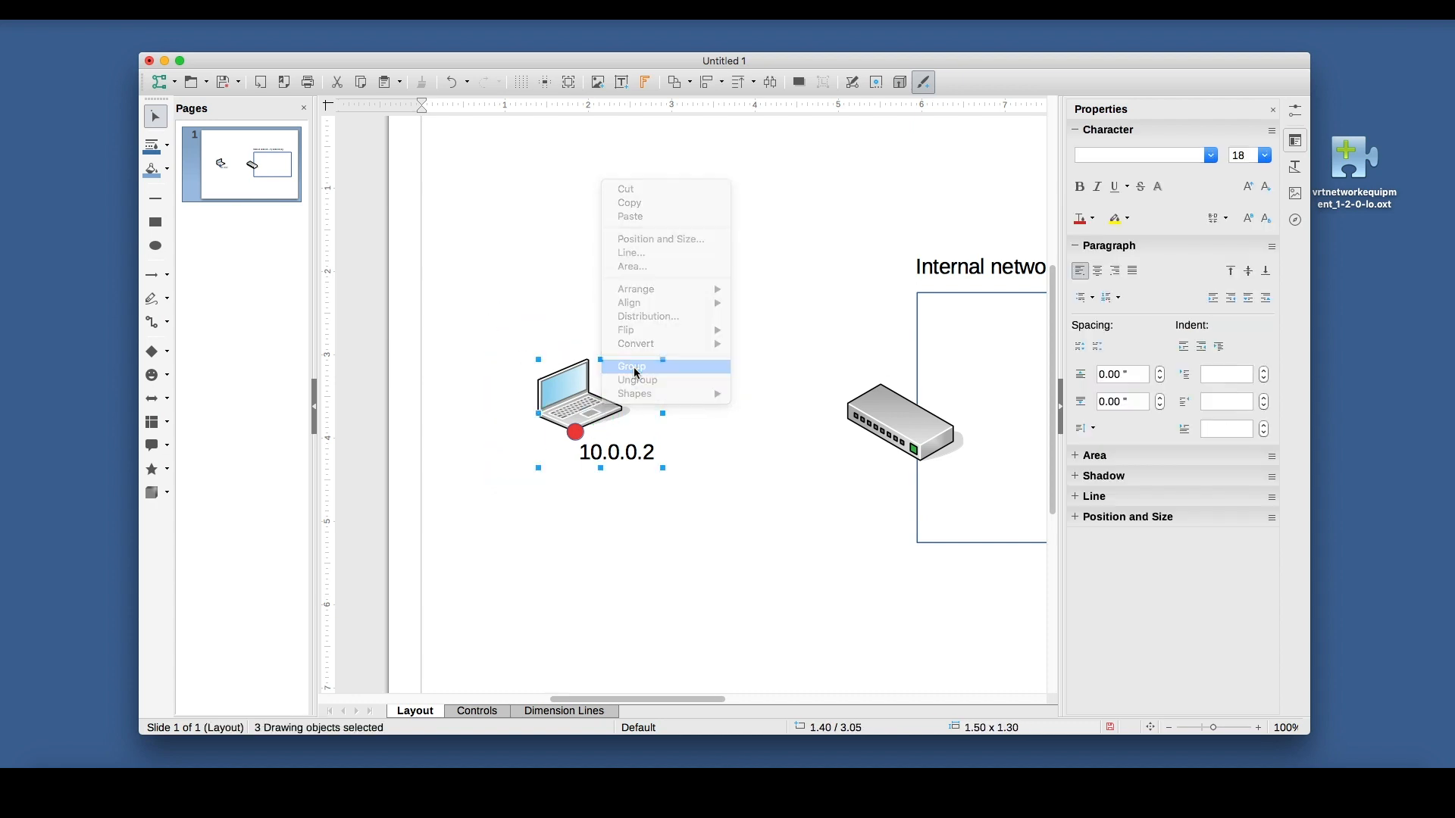
# Move the laptop group into the upper part of the internal network rectangle, to the right of the switch.
pyautogui.hscroll(5, 718, 412)
pyautogui.moveTo(385, 407); pyautogui.dragTo(840, 360)
pyautogui.hscroll(3, 821, 482)
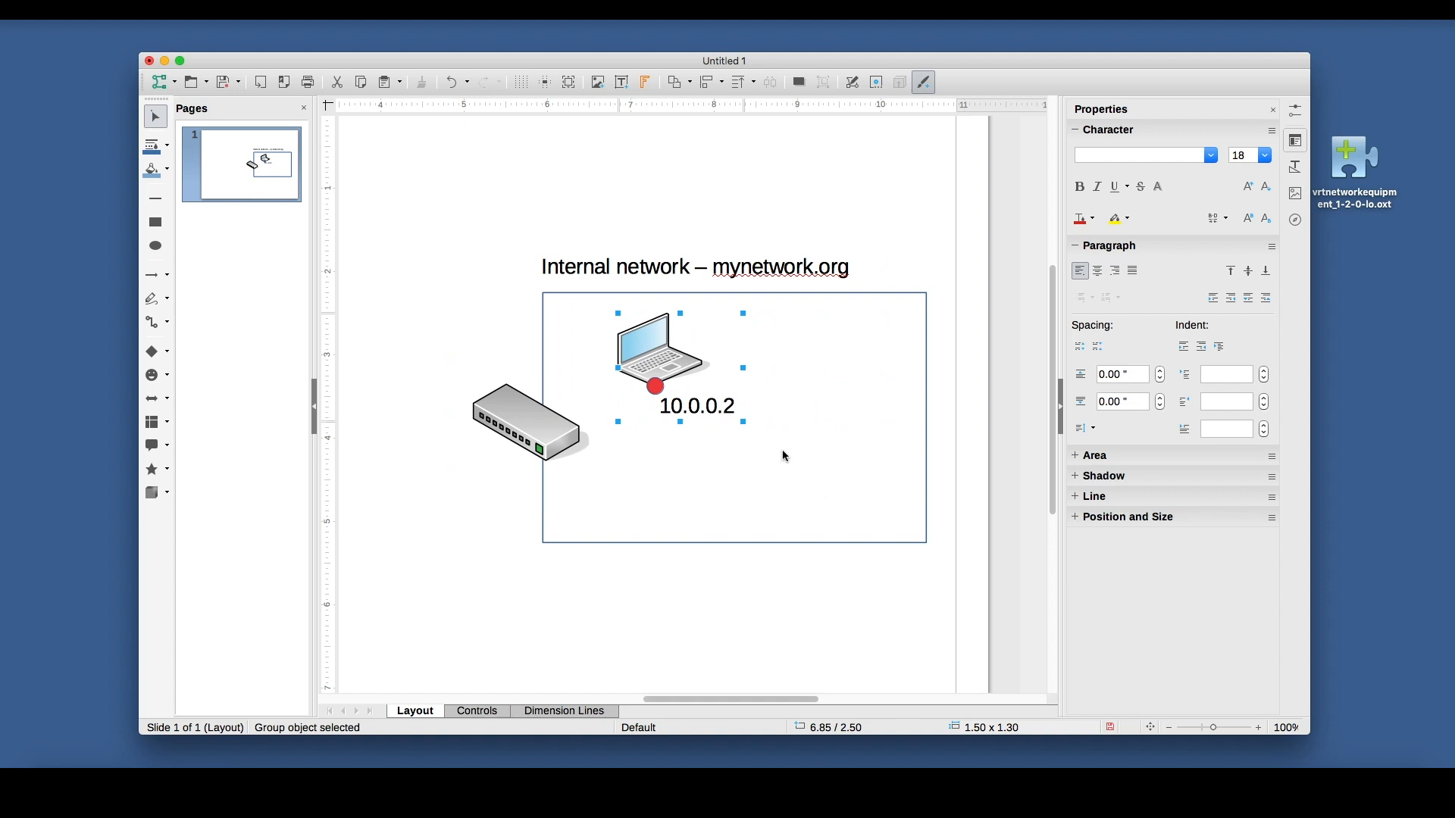
pyautogui.moveTo(696, 379); pyautogui.dragTo(703, 379)
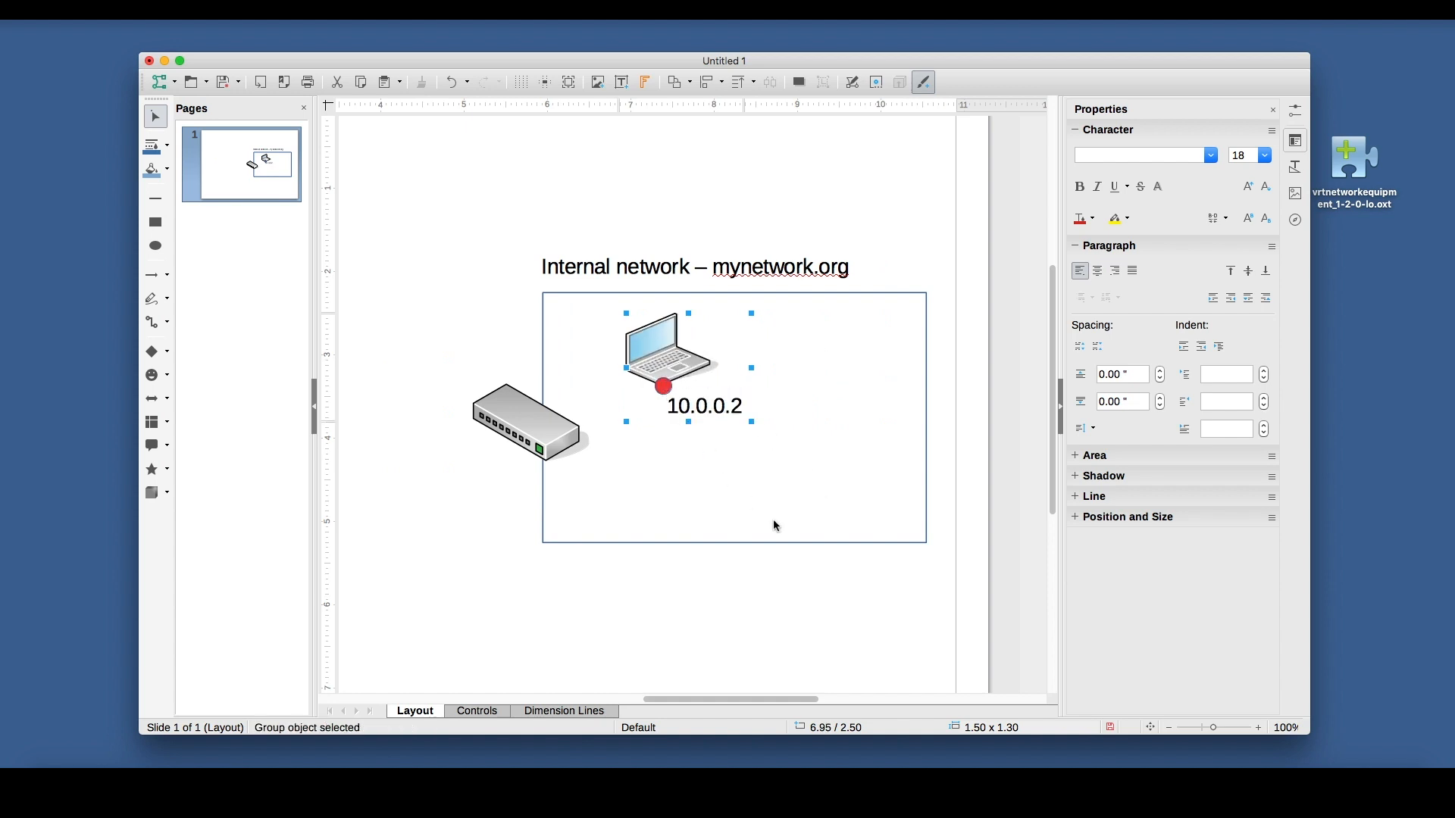
# Duplicate the laptop group and place the copy to the right of the original inside the rectangle.
pyautogui.rightClick(687, 369)
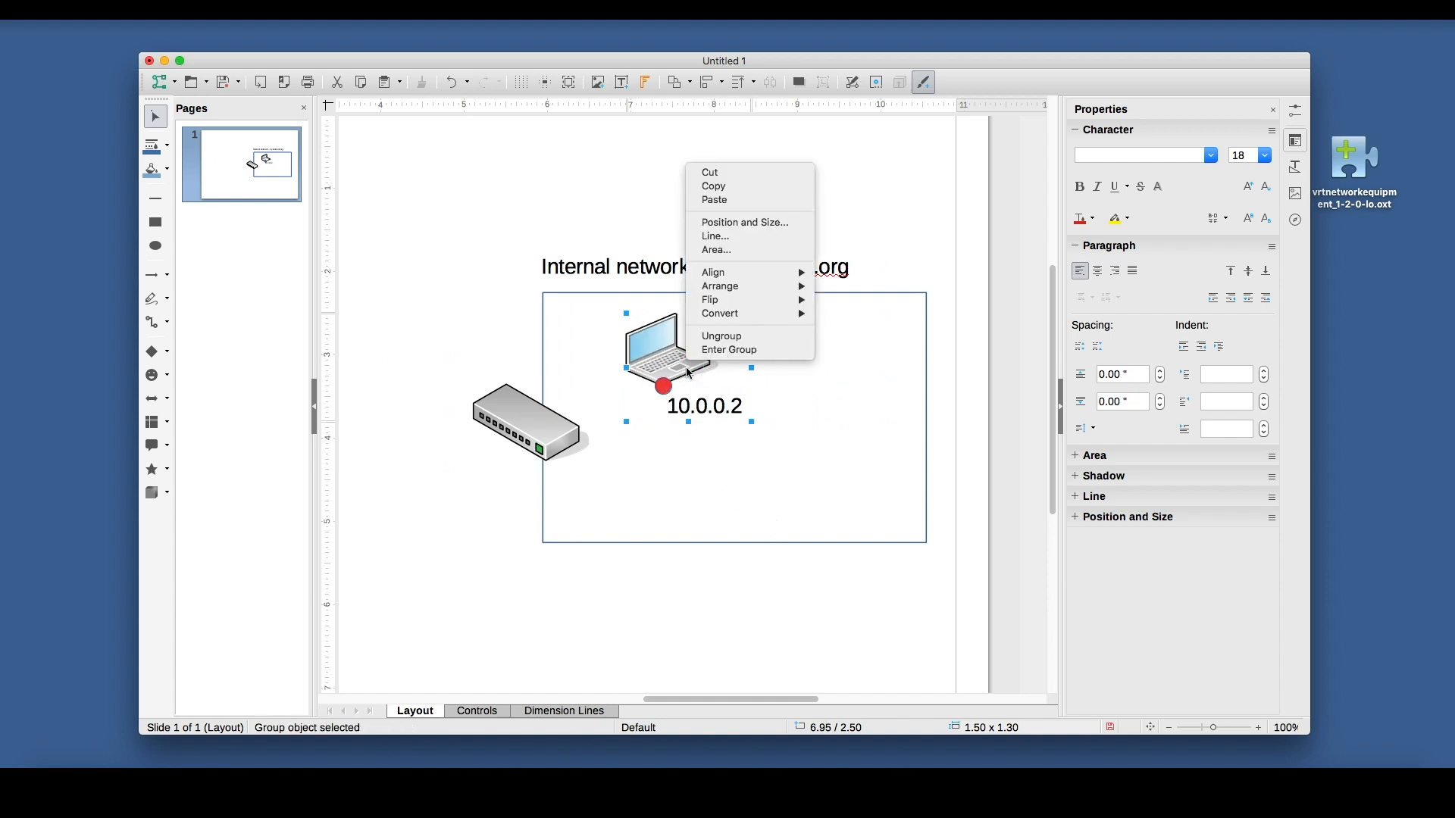
pyautogui.click(734, 199)
pyautogui.rightClick(794, 349)
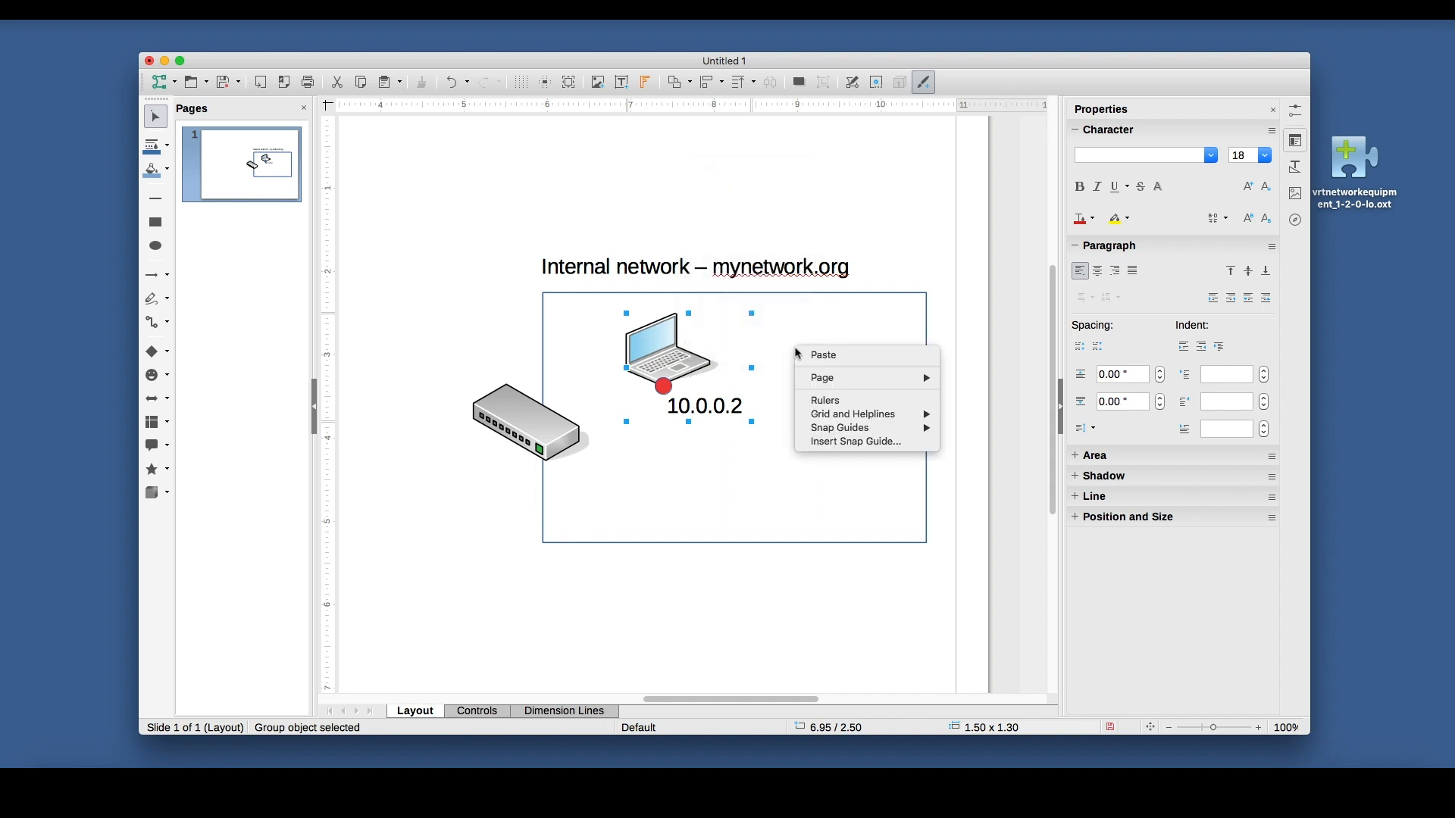
pyautogui.click(809, 356)
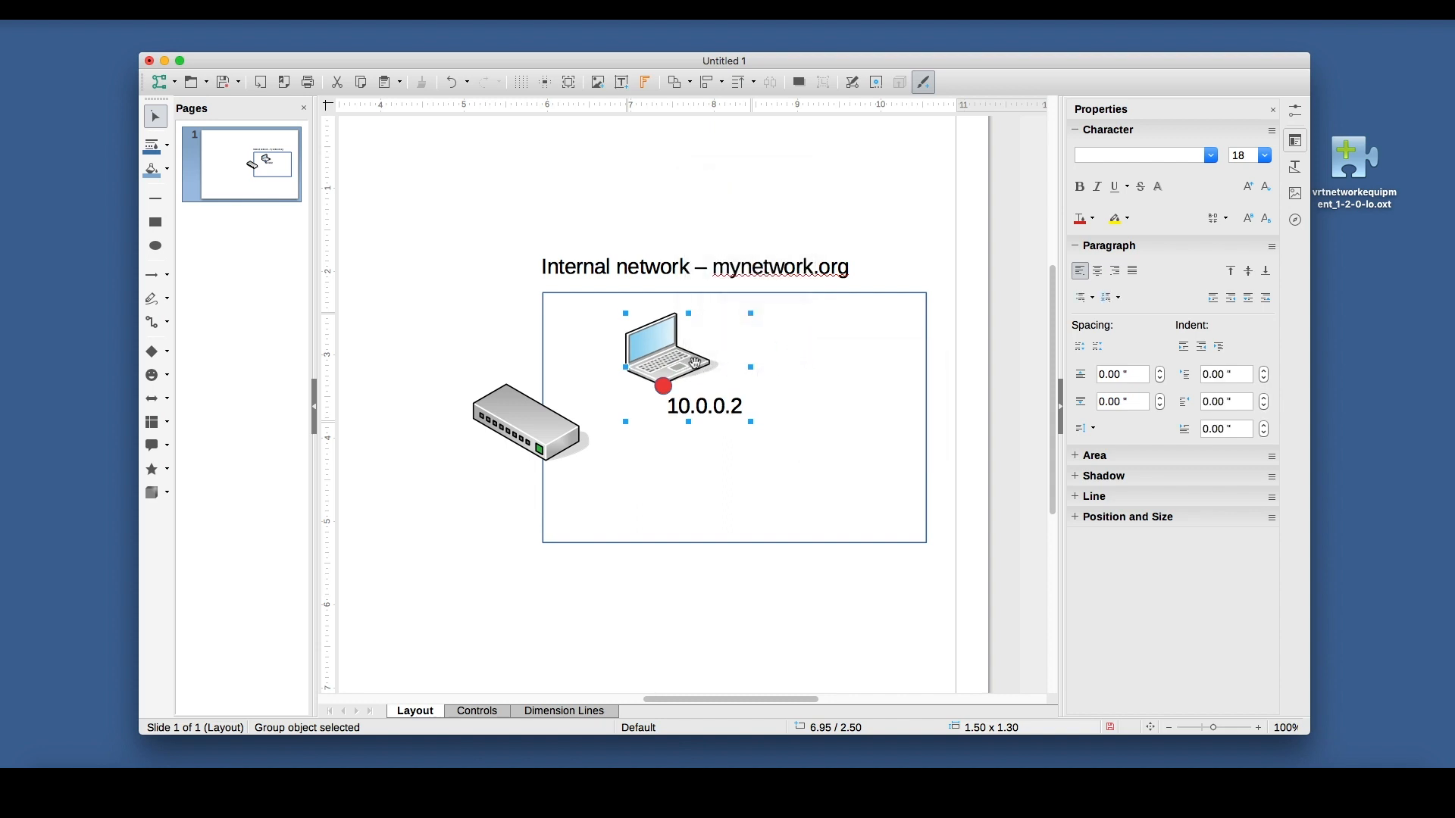
pyautogui.moveTo(685, 364); pyautogui.dragTo(838, 360)
# Open the copied laptop's address label for editing at the end of its text.
pyautogui.doubleClick(843, 399)
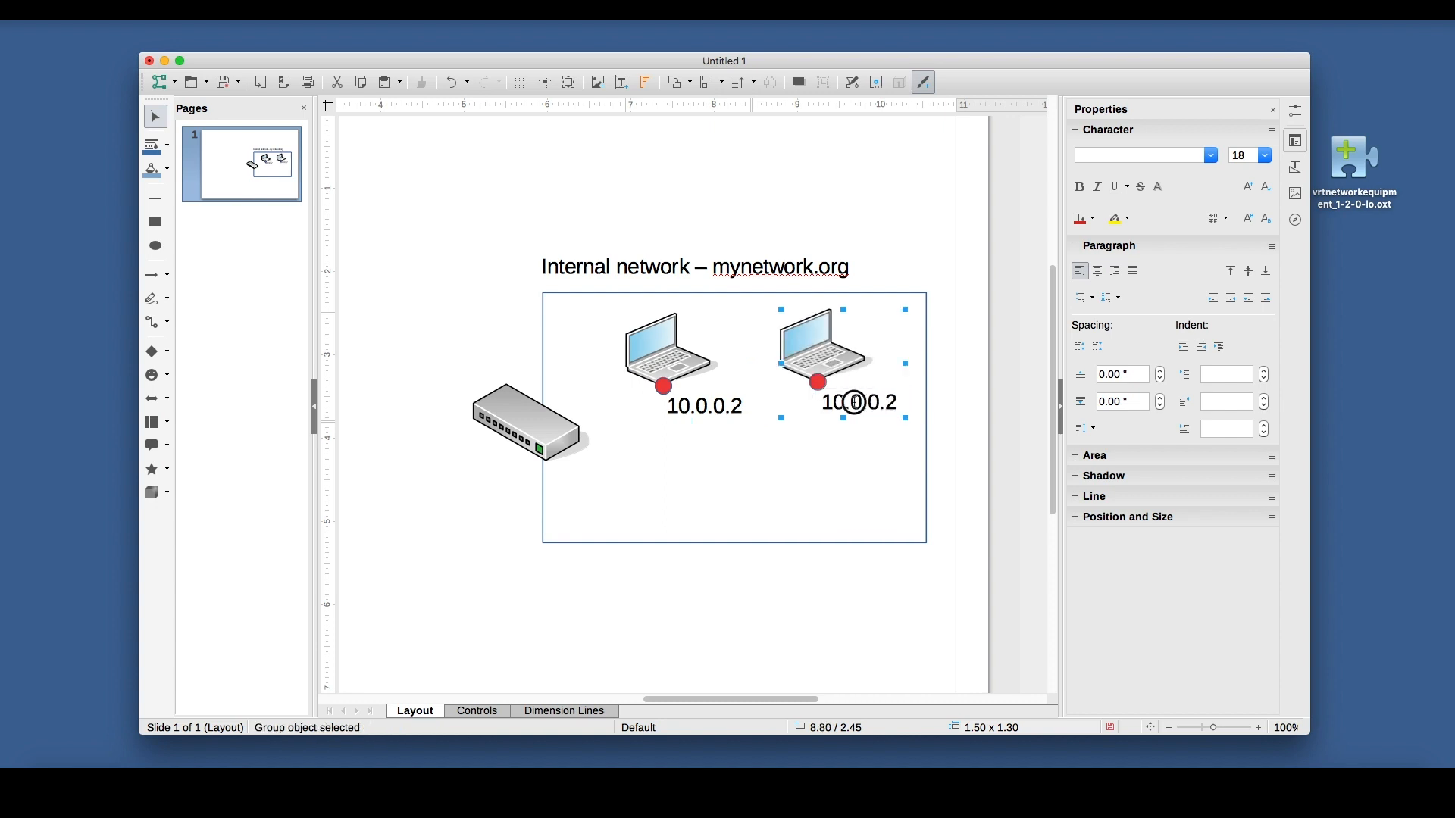
pyautogui.click(896, 405)
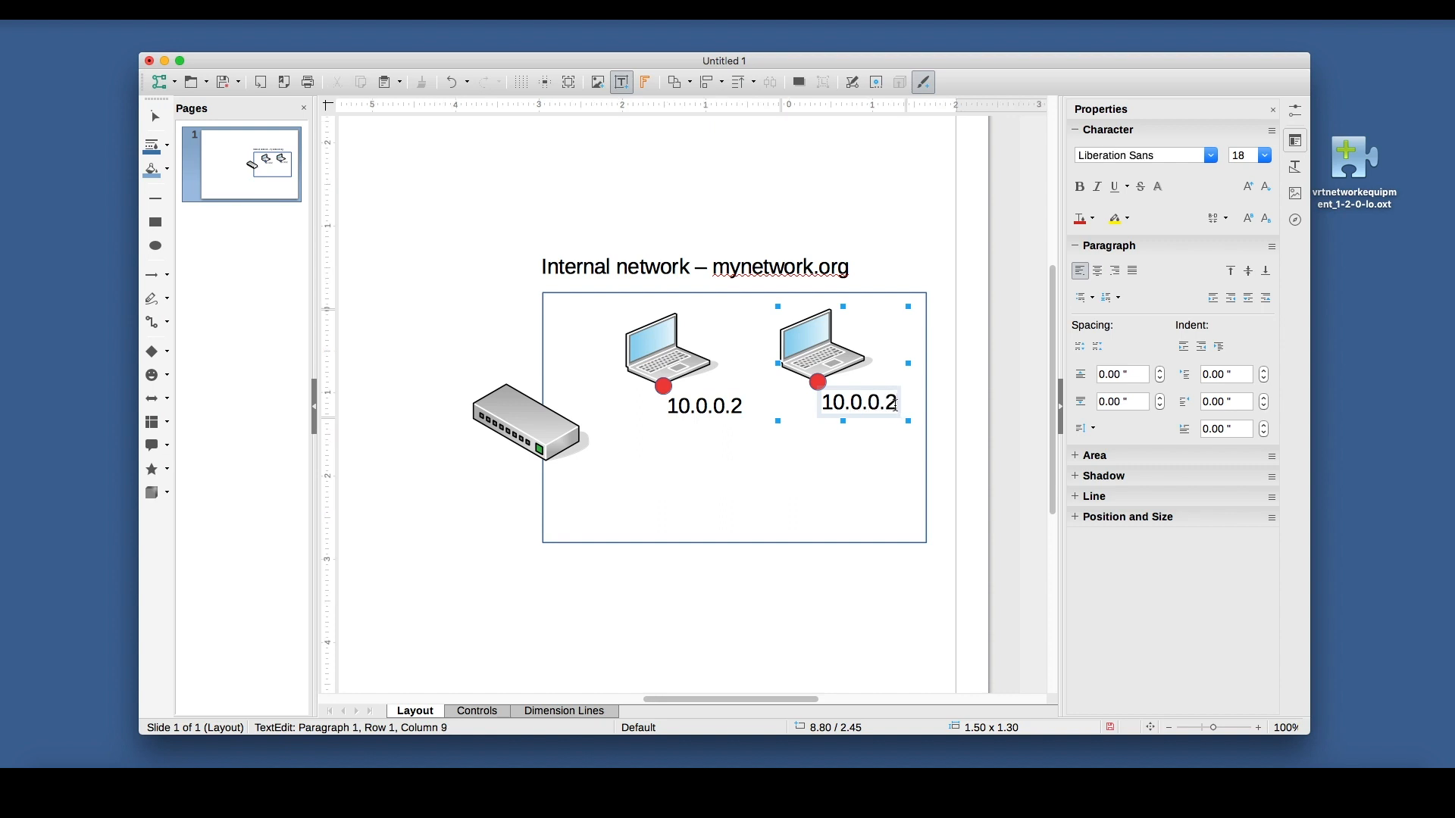